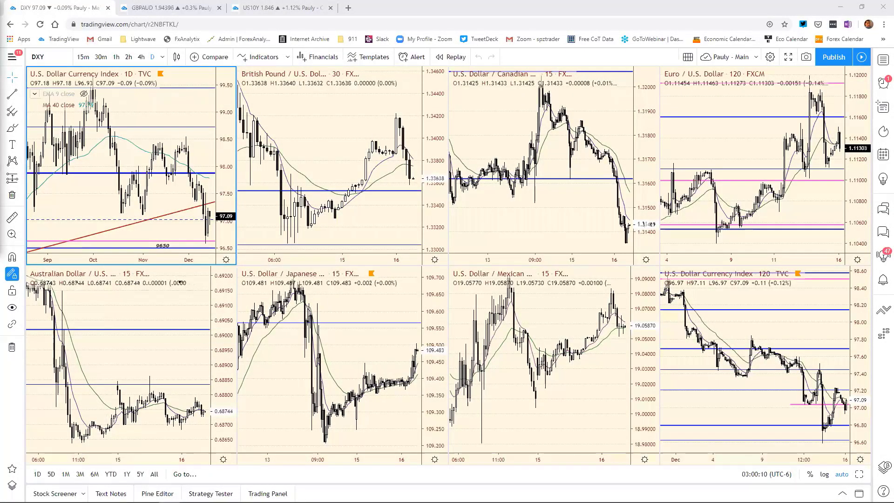
Step: Bring the Economic Monitor window listing 16 December events over the eight-chart layout
key("alt+Tab")
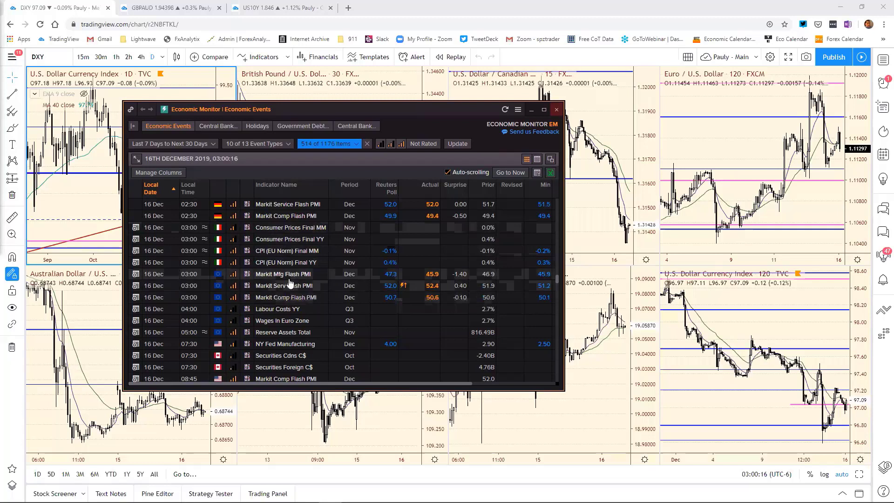
scroll(305, 271, "up", 1)
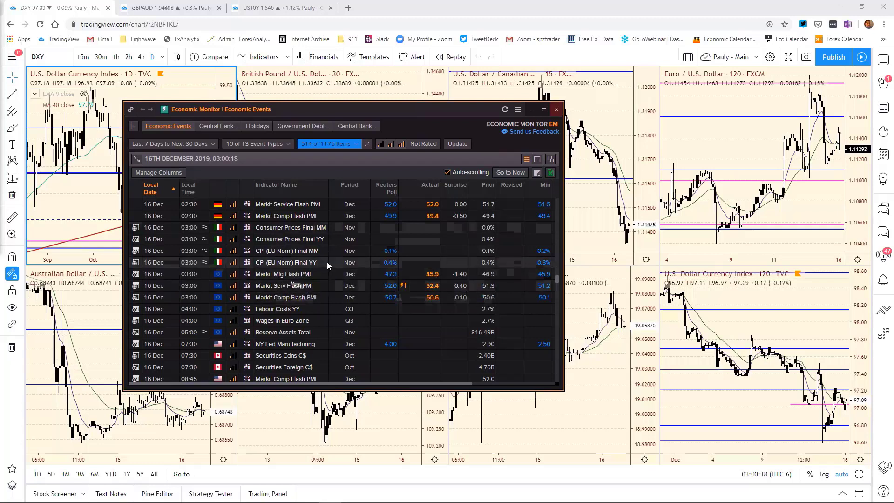
scroll(293, 298, "down", 1)
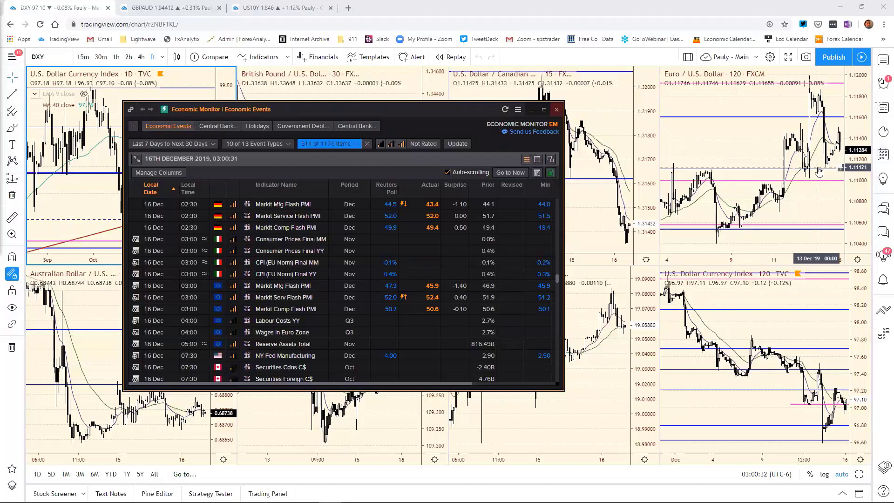
scroll(342, 246, "up", 2)
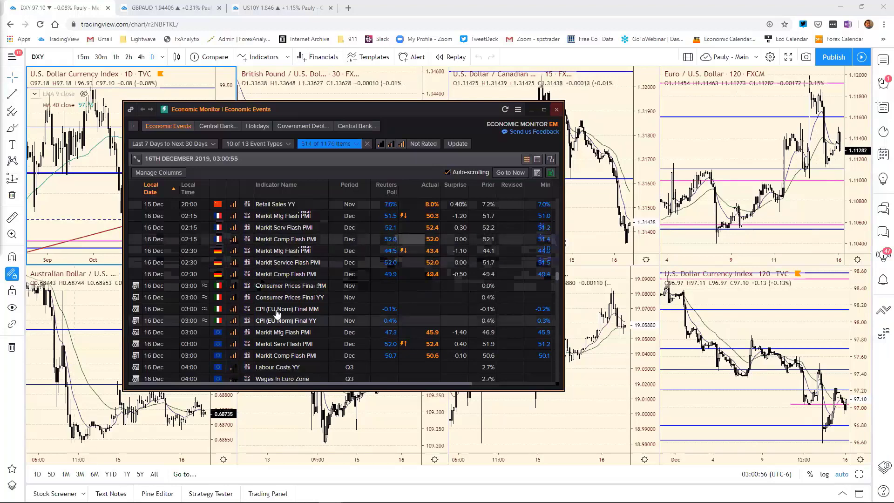
scroll(288, 332, "down", 1)
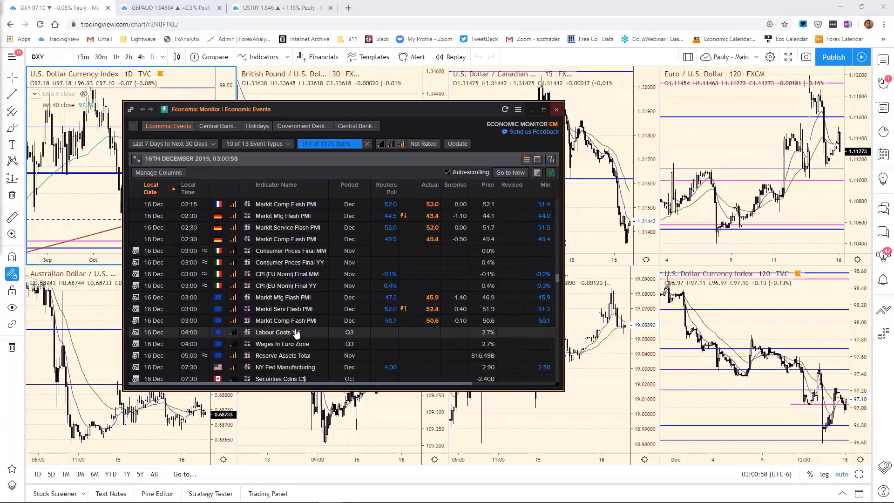
scroll(293, 312, "up", 2)
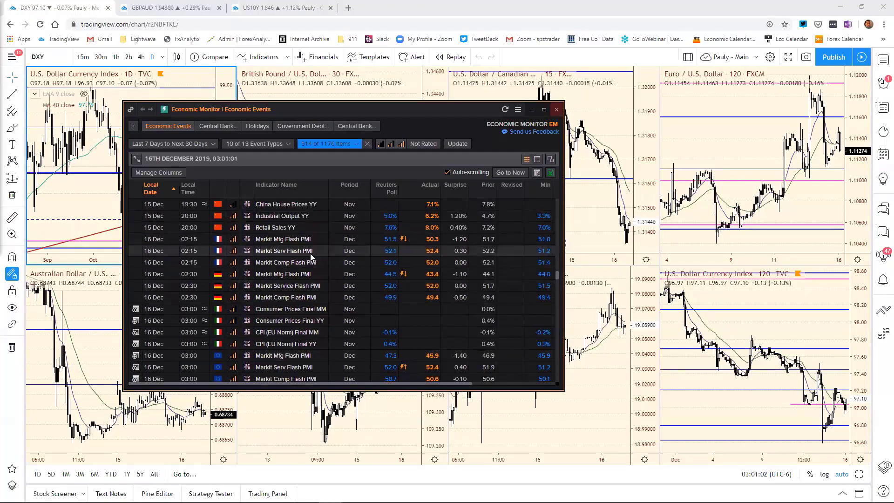
scroll(317, 255, "down", 1)
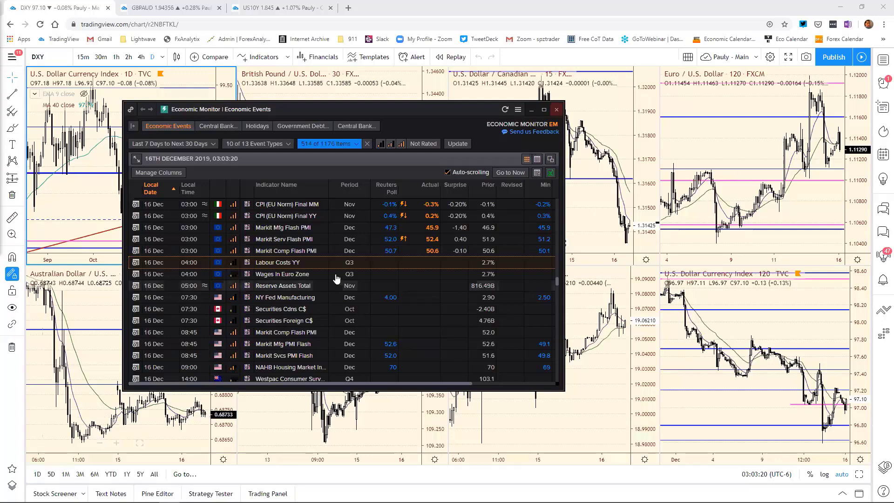
scroll(321, 265, "up", 2)
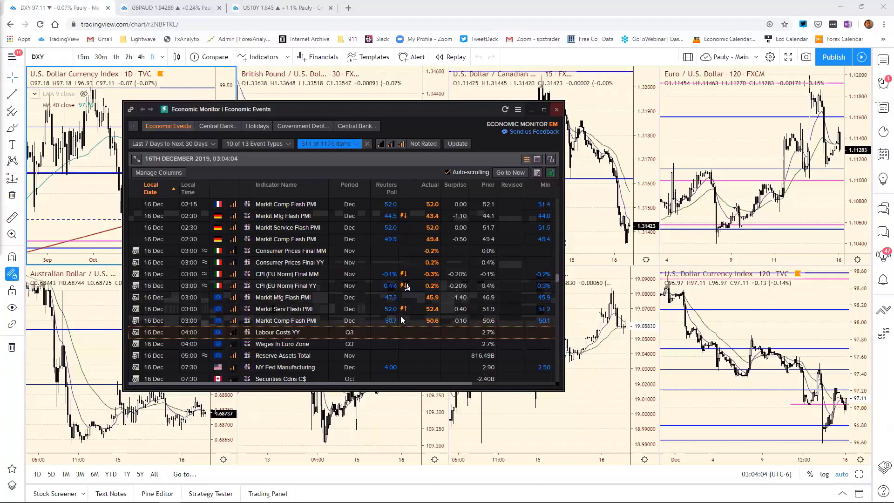
scroll(401, 316, "down", 1)
scroll(401, 318, "down", 1)
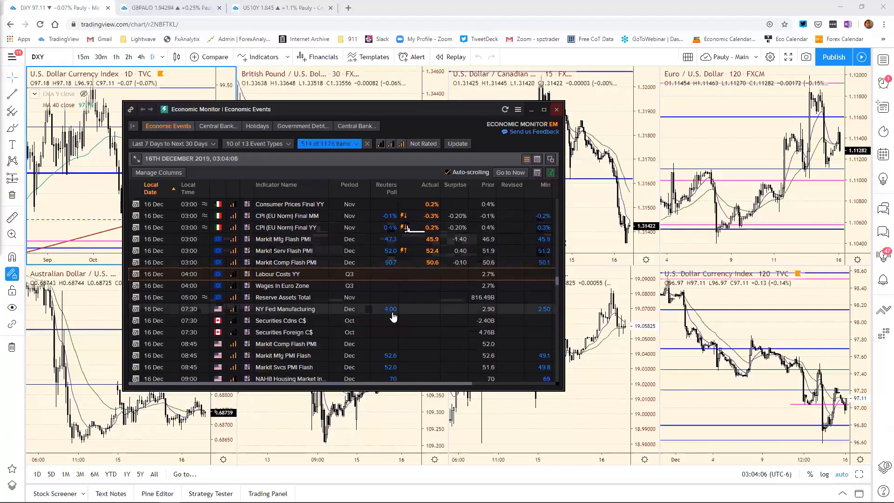
scroll(392, 312, "down", 1)
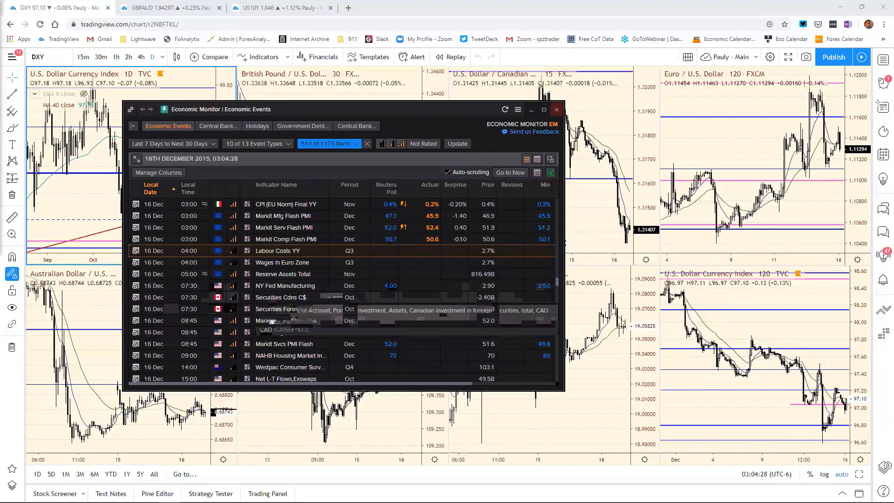
scroll(367, 318, "down", 1)
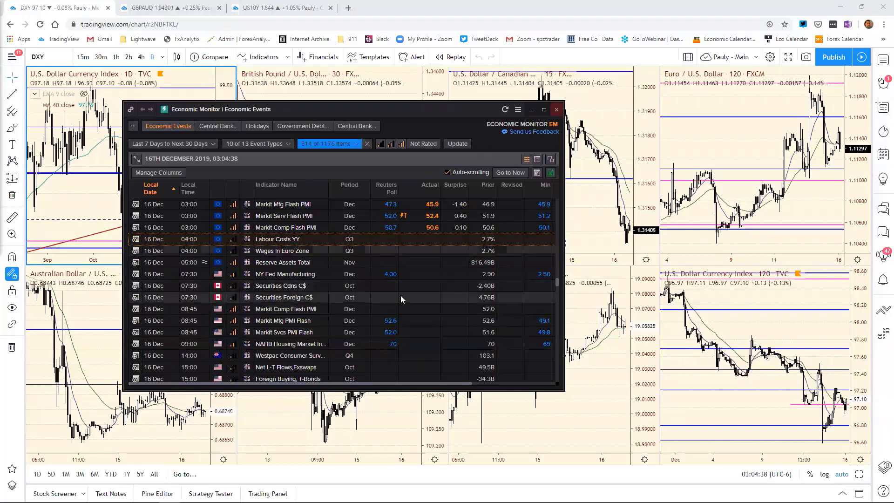
Step: Scroll down through the Economic Monitor's list of economic events
scroll(400, 298, "down", 3)
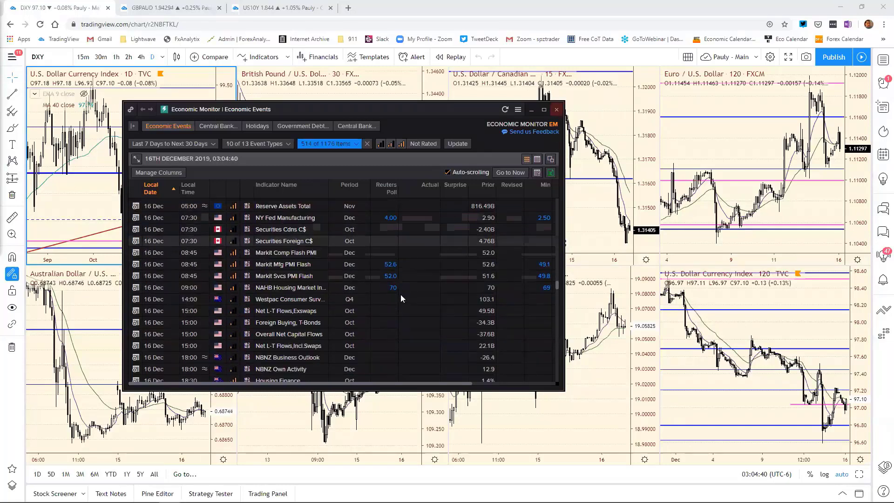
scroll(338, 268, "down", 1)
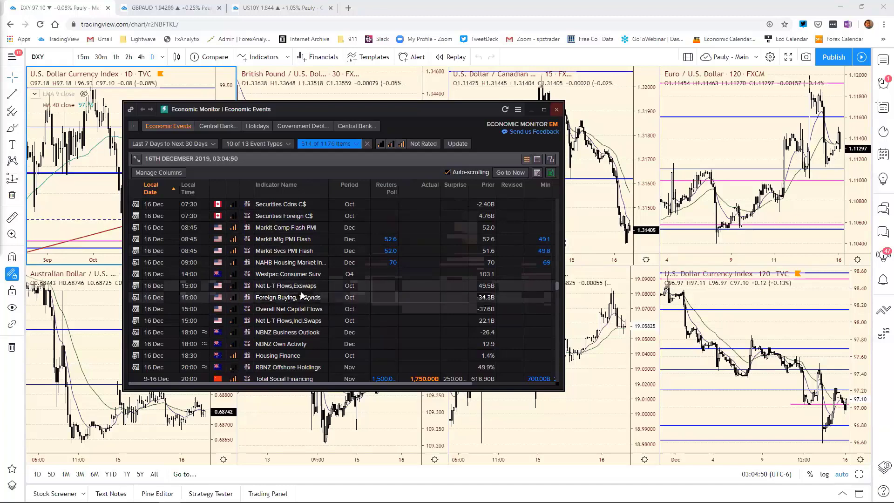
scroll(302, 294, "down", 2)
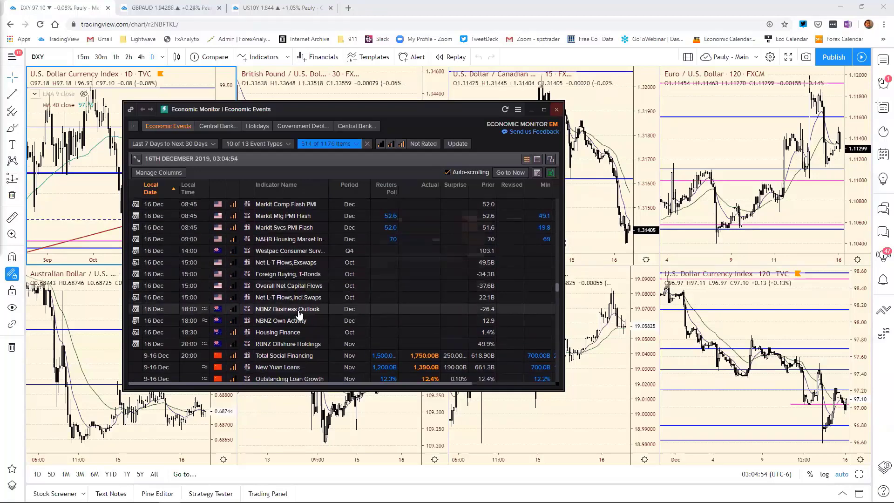
scroll(284, 308, "down", 1)
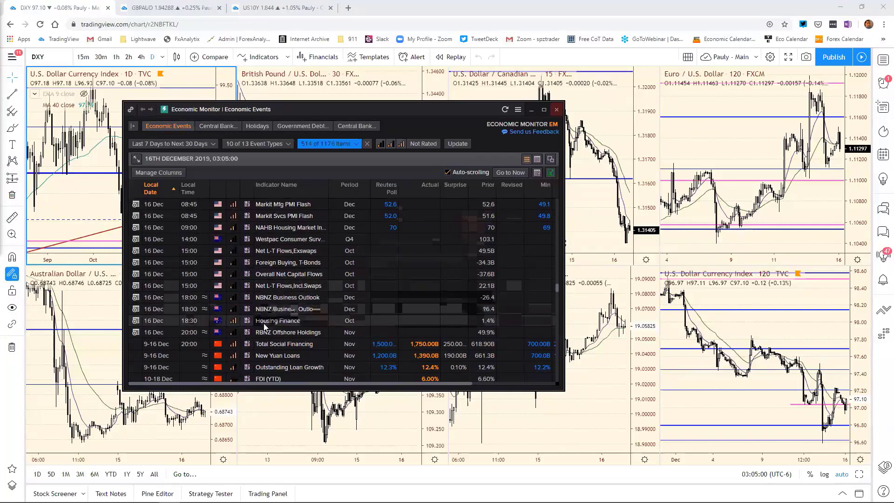
scroll(270, 319, "down", 2)
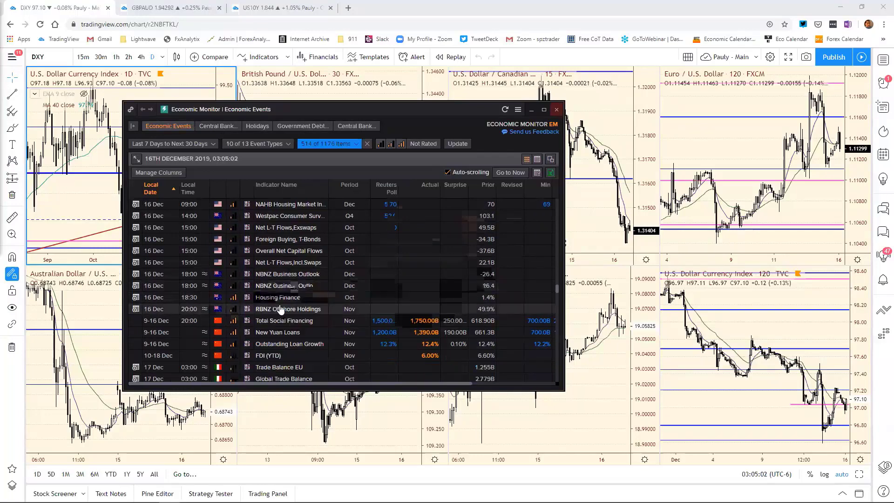
scroll(307, 321, "down", 4)
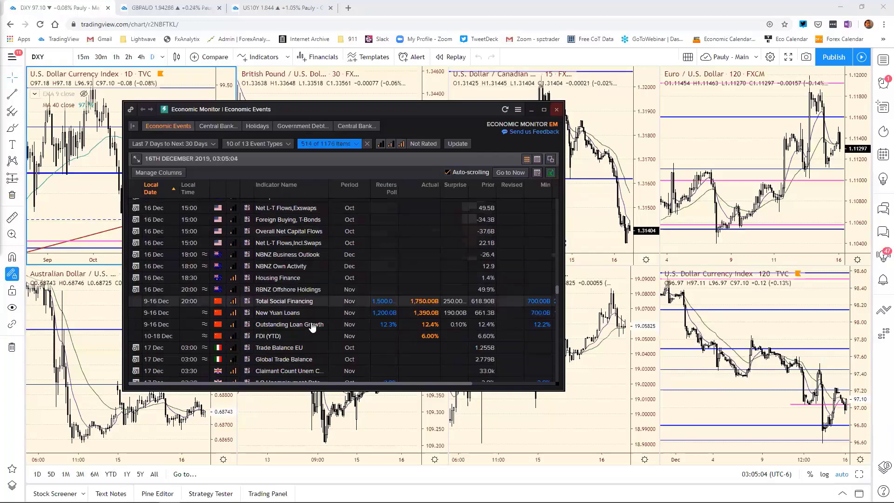
scroll(311, 325, "down", 3)
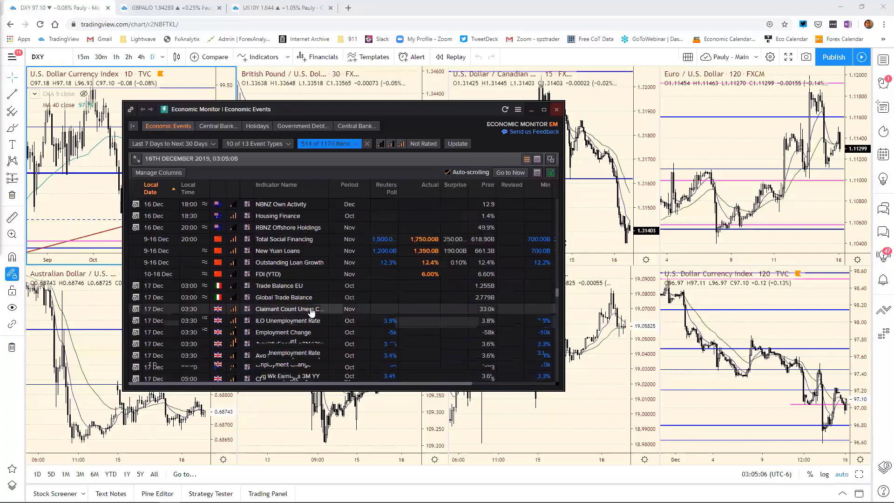
scroll(310, 321, "down", 2)
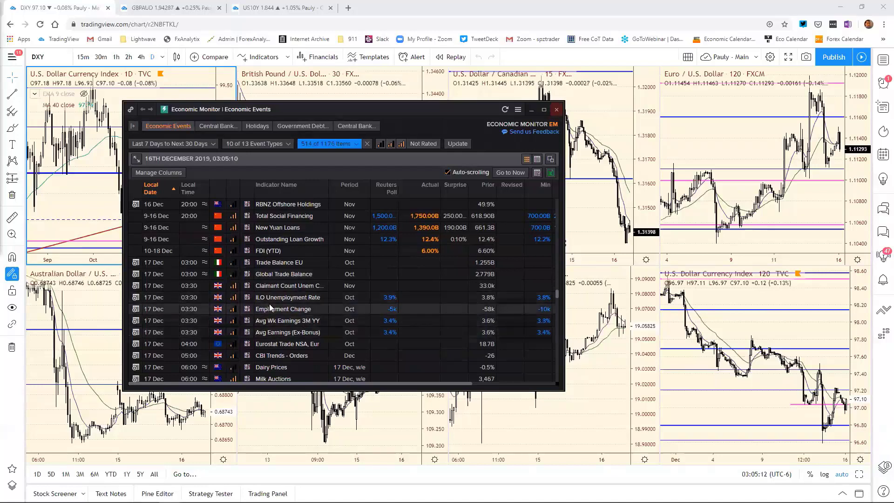
scroll(269, 305, "down", 4)
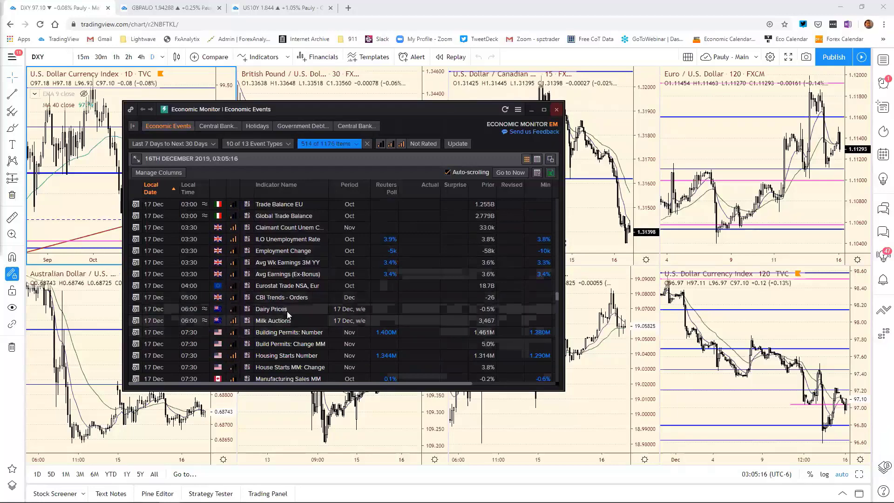
scroll(292, 319, "down", 2)
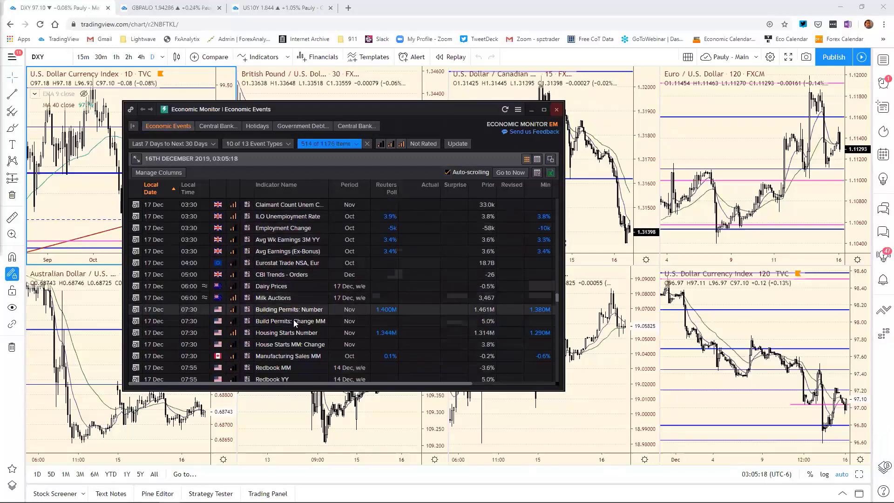
scroll(294, 320, "down", 3)
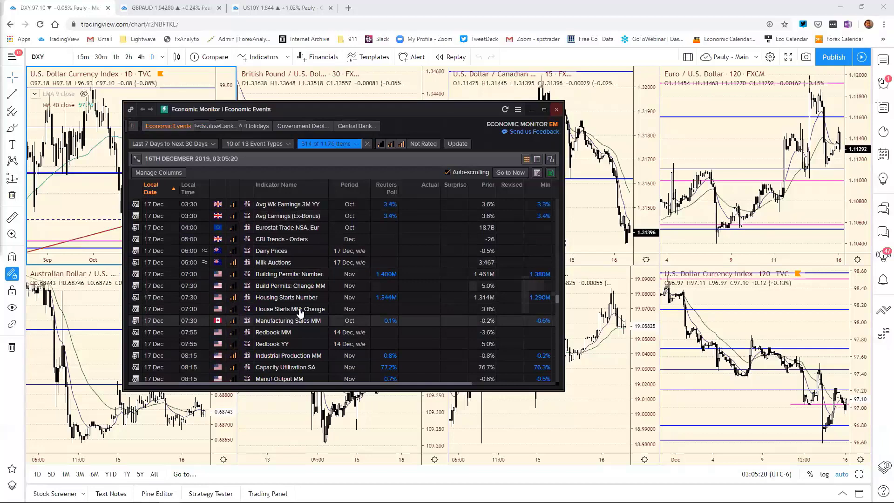
scroll(299, 313, "down", 1)
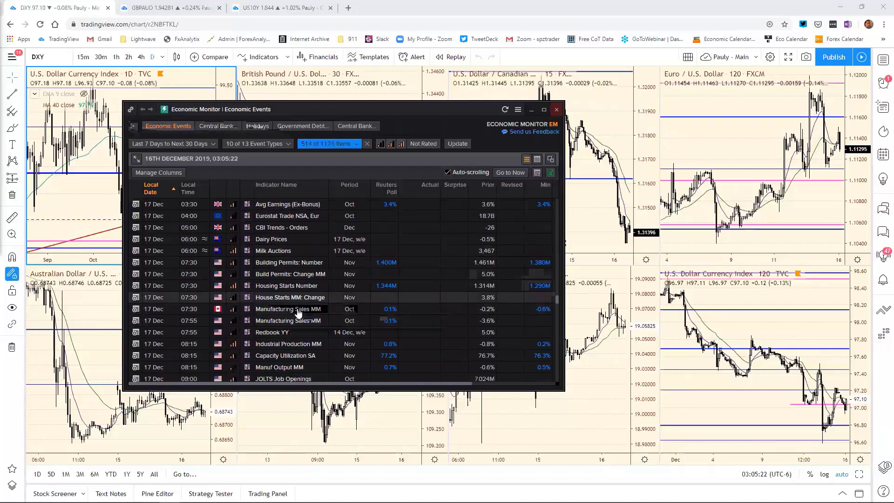
scroll(299, 313, "down", 3)
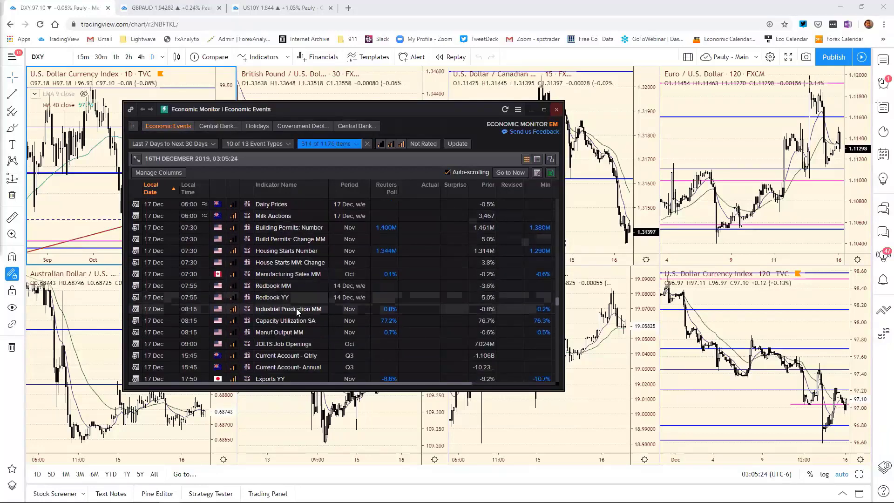
scroll(297, 315, "down", 2)
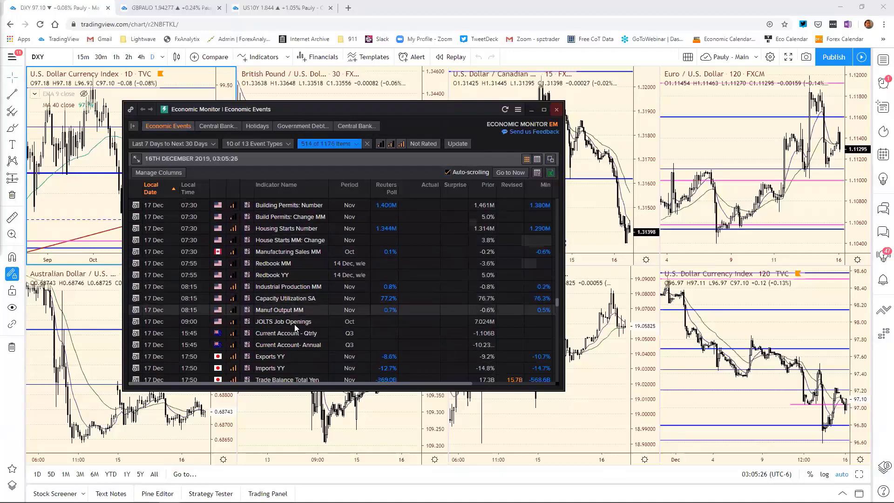
scroll(293, 333, "down", 2)
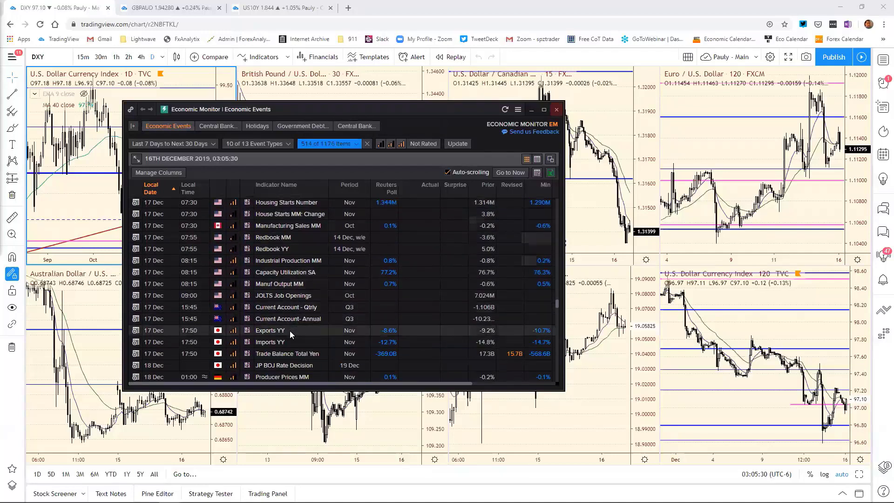
scroll(290, 333, "down", 3)
Step: Scroll back up to the 13 Dec releases, then close the Economic Monitor window
scroll(290, 333, "up", 4)
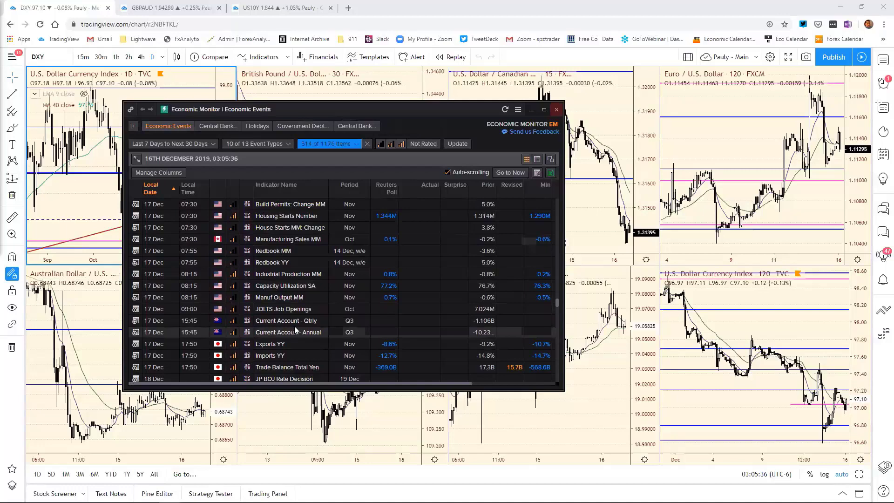
scroll(325, 354, "up", 3)
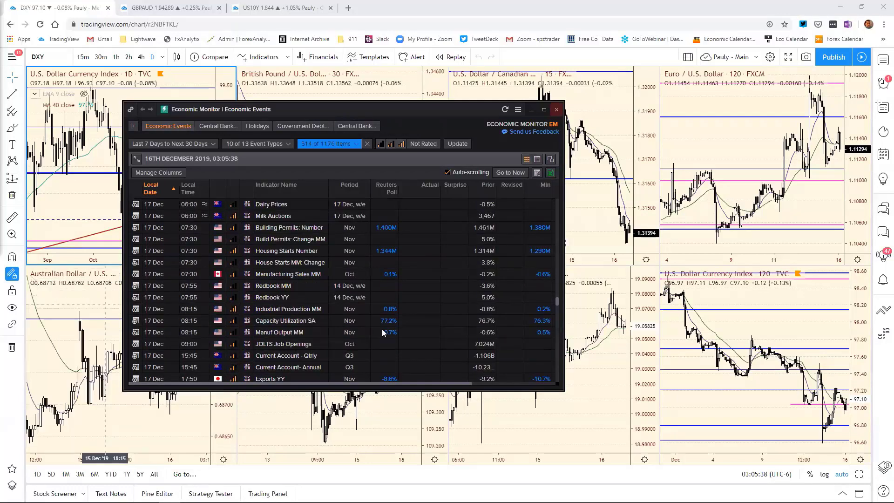
scroll(399, 307, "up", 8)
scroll(401, 306, "up", 6)
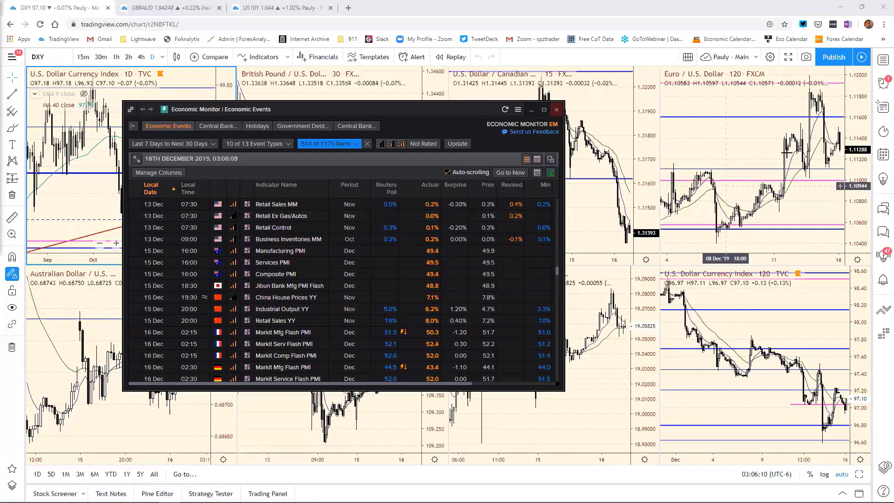
left_click(751, 140)
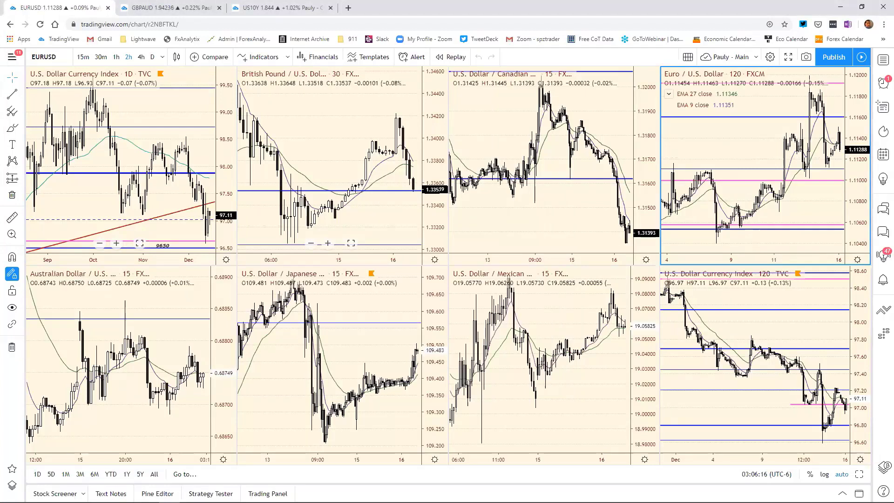
Step: Stretch the DXY 120-minute chart's time axis to show only the latest bars, about Dec 10–16
key("alt+Tab")
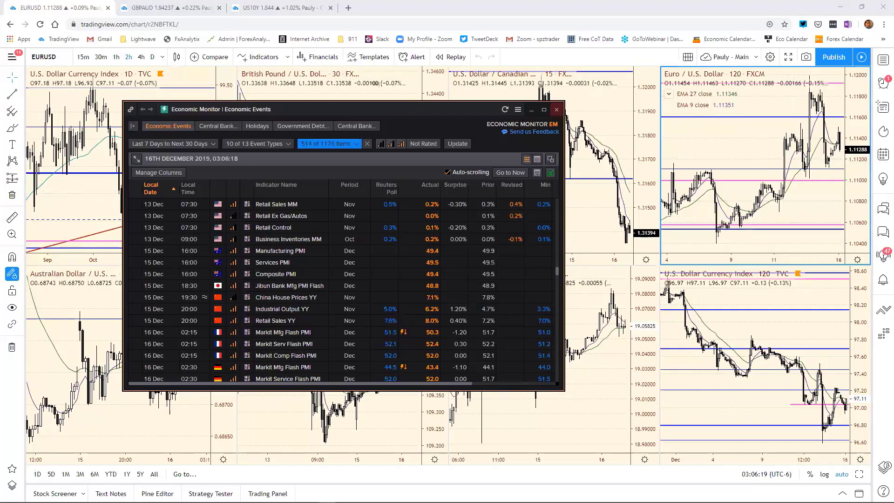
key("alt+Tab")
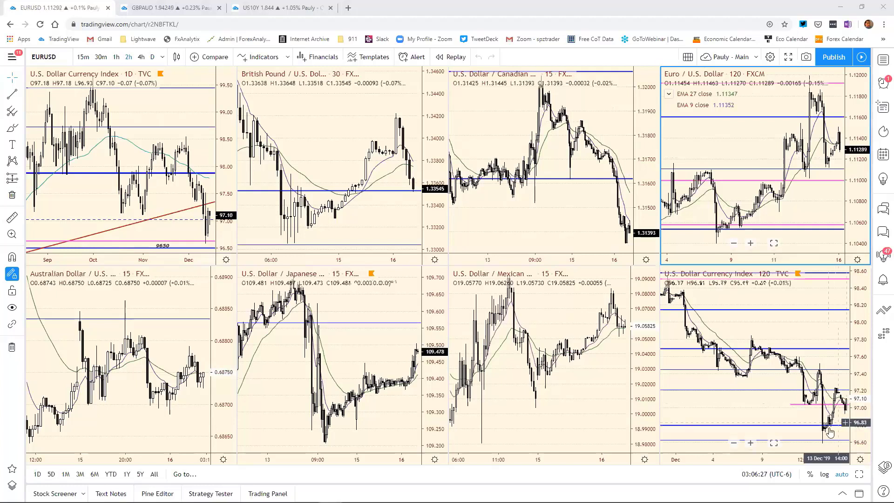
left_click_drag(801, 463, 760, 464)
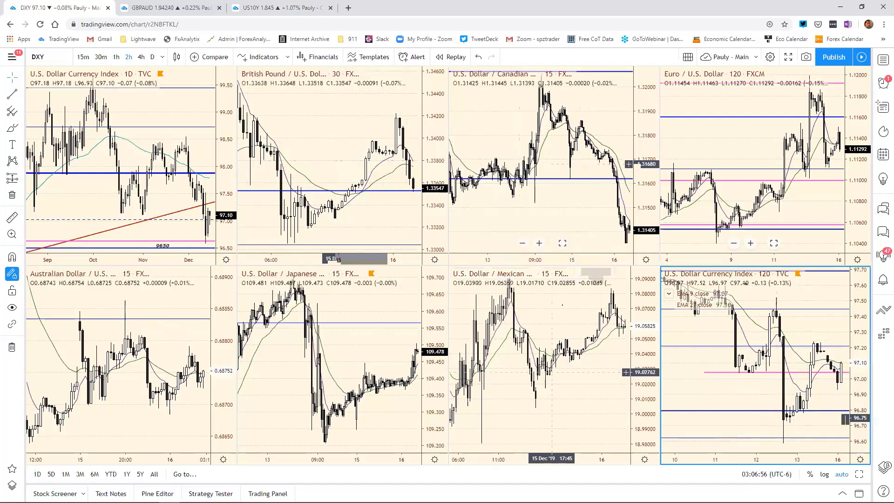
Step: Set the USD/CAD and USD/MXN charts to 120-minute bars
left_click(503, 118)
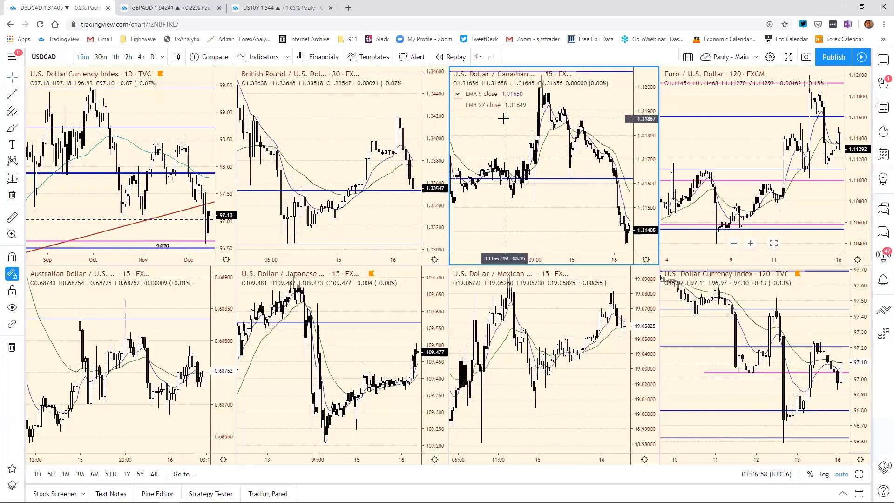
type("20")
key("Return")
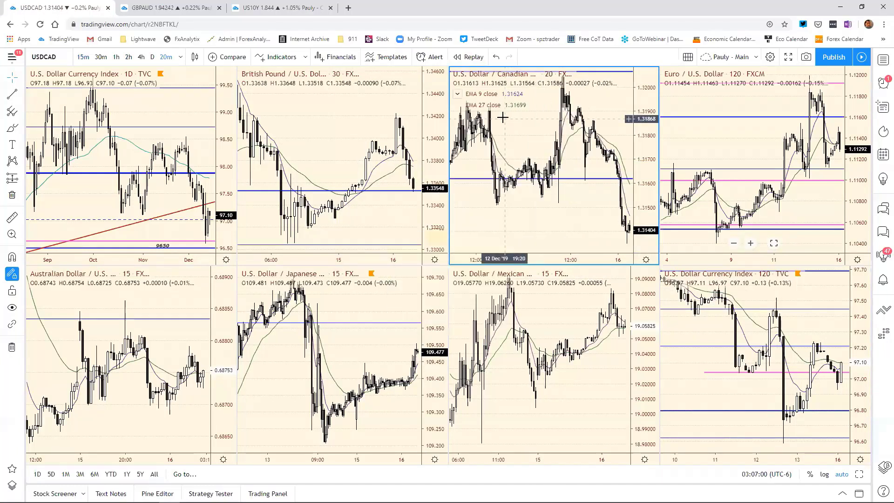
type("11")
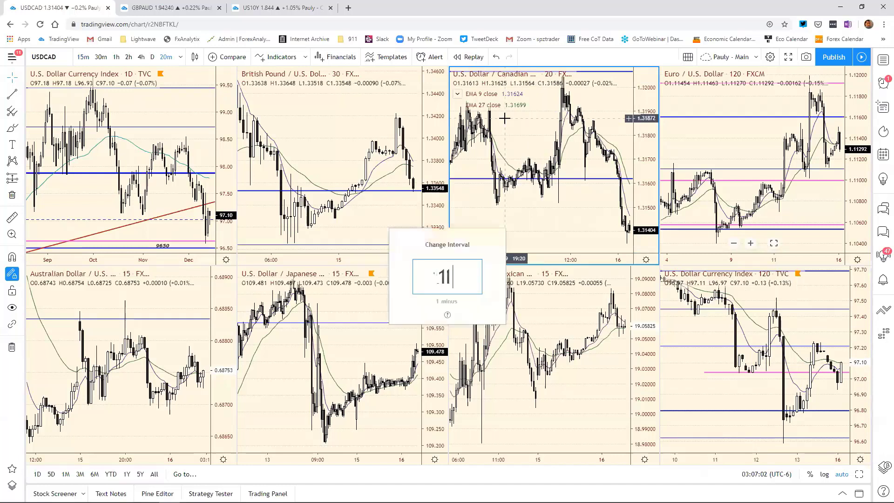
type("20")
key("Return")
left_click(548, 300)
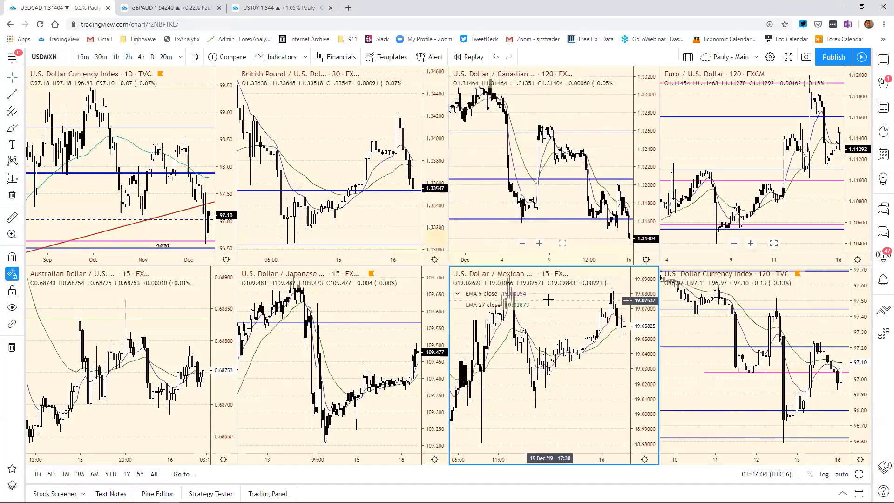
type("120")
key("Return")
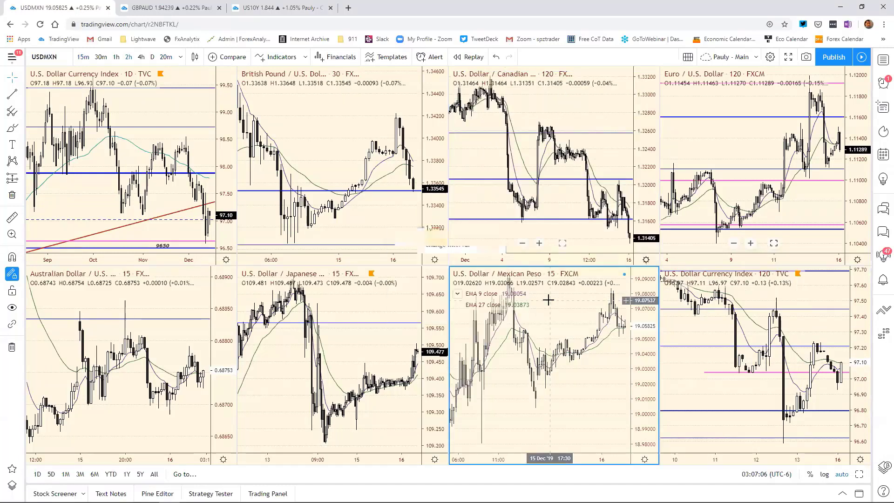
Step: Set the USD/JPY, GBP/USD and AUD/USD charts to 120-minute bars as well
left_click(365, 334)
type("120")
key("Return")
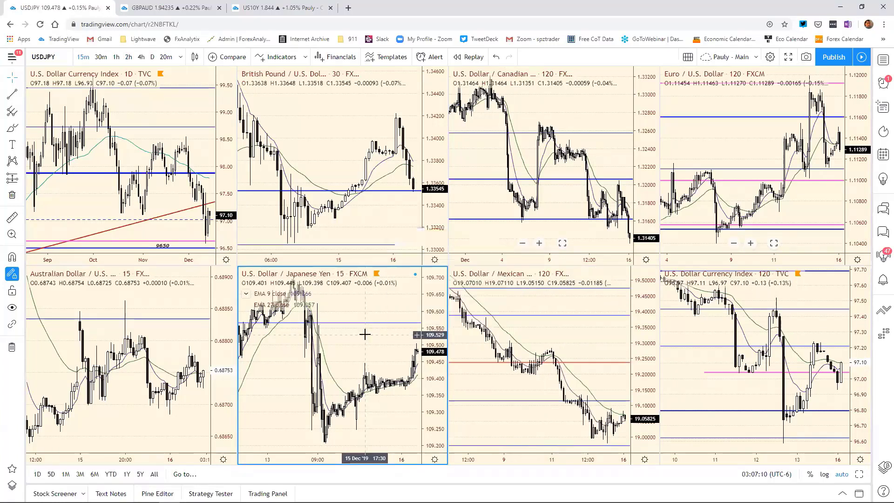
left_click(335, 160)
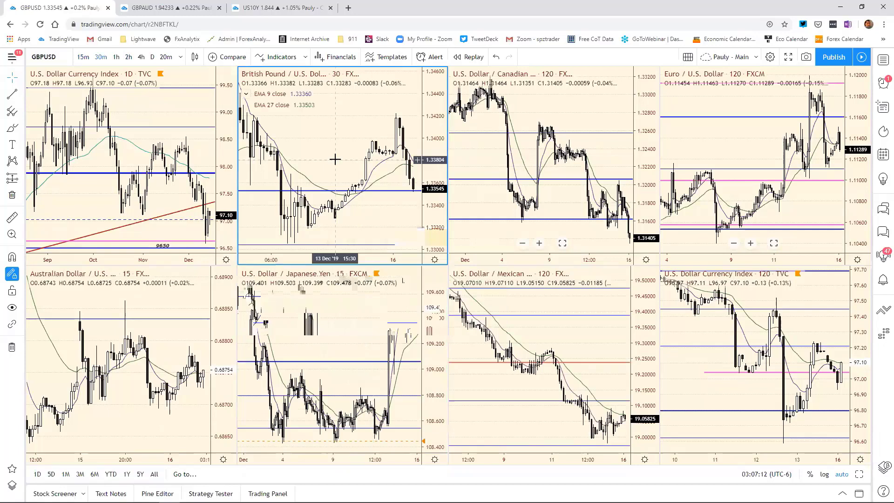
type("120")
key("Return")
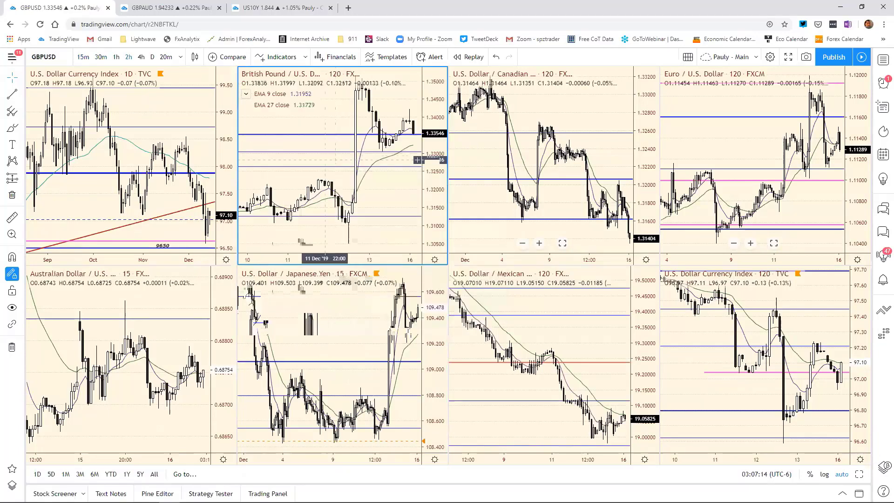
left_click(154, 339)
type("120")
key("Return")
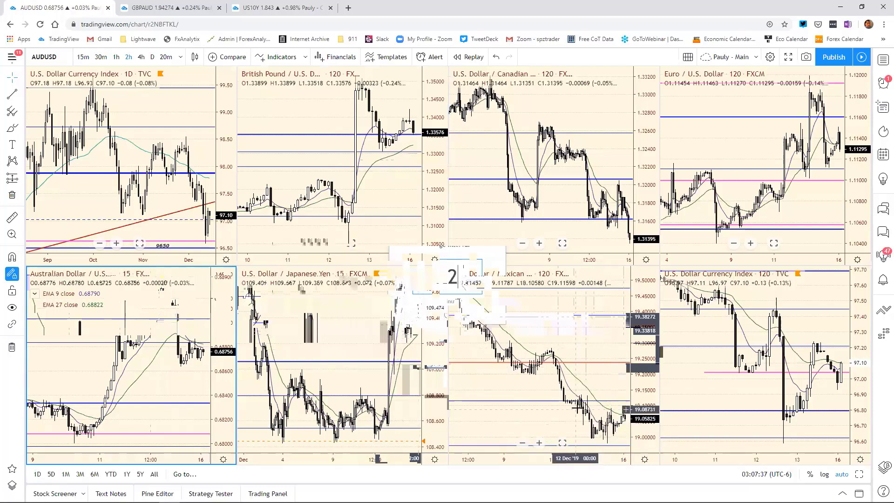
key("Return")
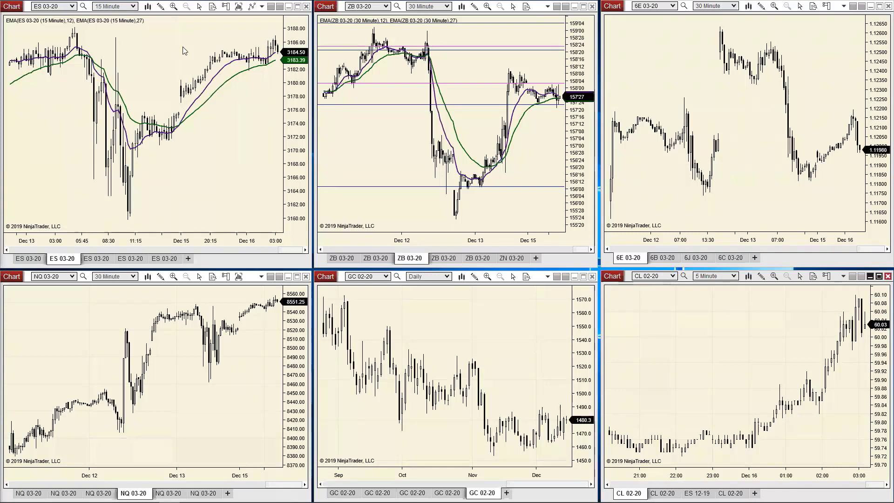
Step: Switch the top-left ES 03-20 chart to its 120-minute view covering Nov 28 to Dec 15
left_click(89, 262)
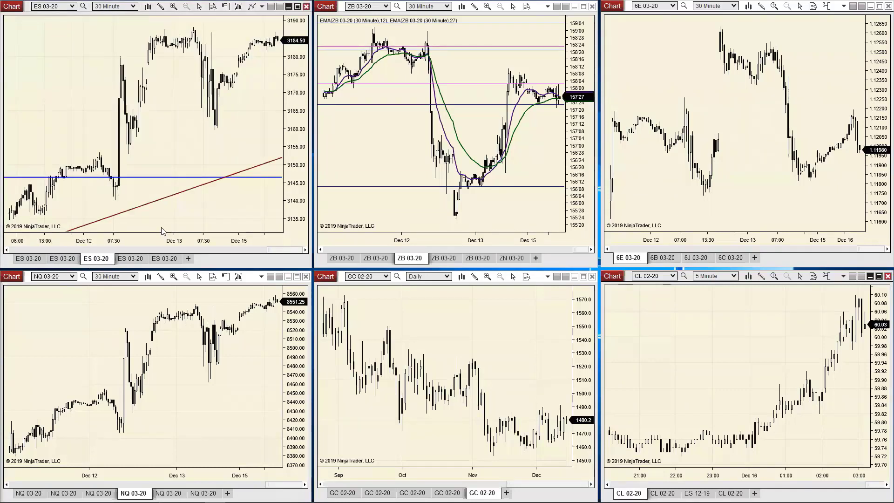
left_click(135, 258)
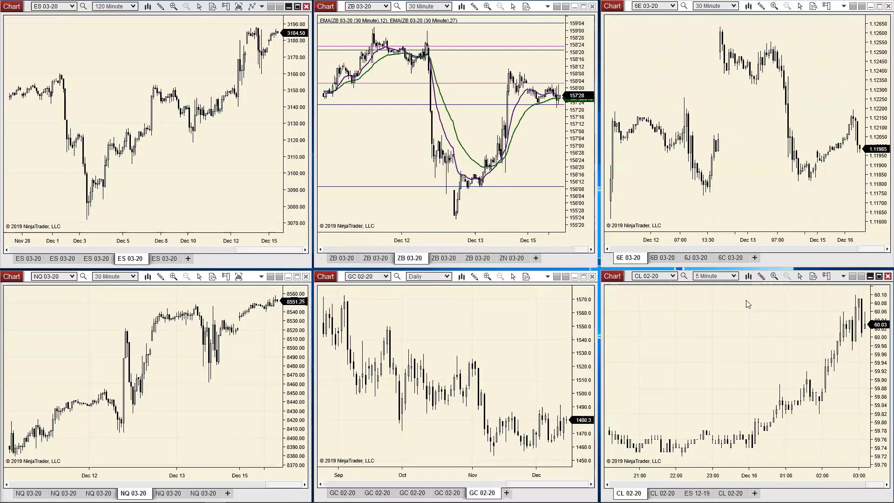
Step: Set the CL chart to 30-minute bars
left_click(734, 279)
left_click(651, 300)
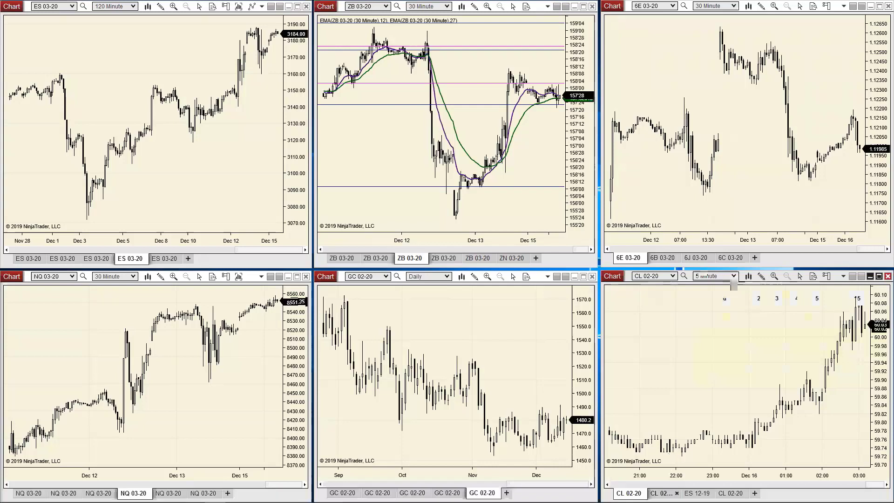
left_click(661, 493)
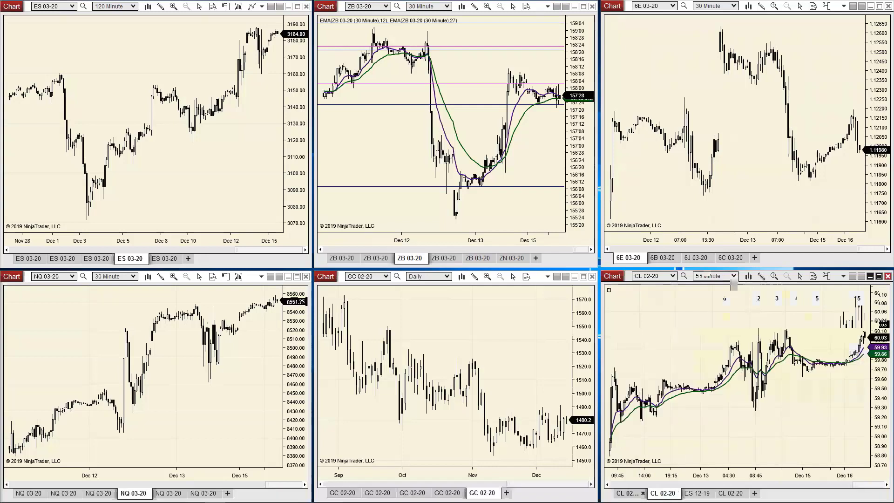
left_click(735, 276)
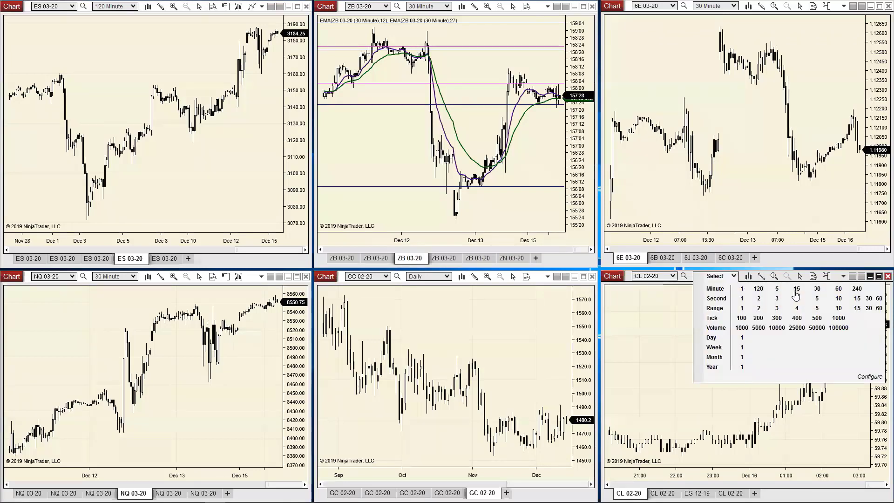
left_click(758, 289)
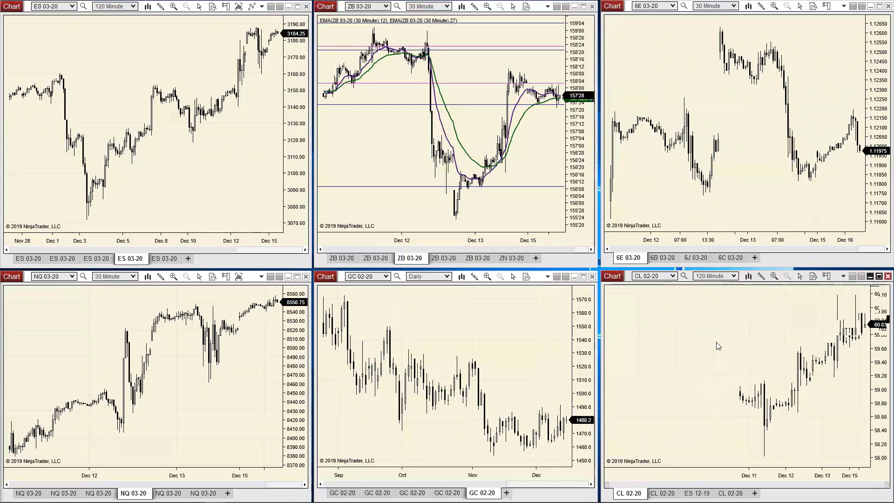
left_click(734, 276)
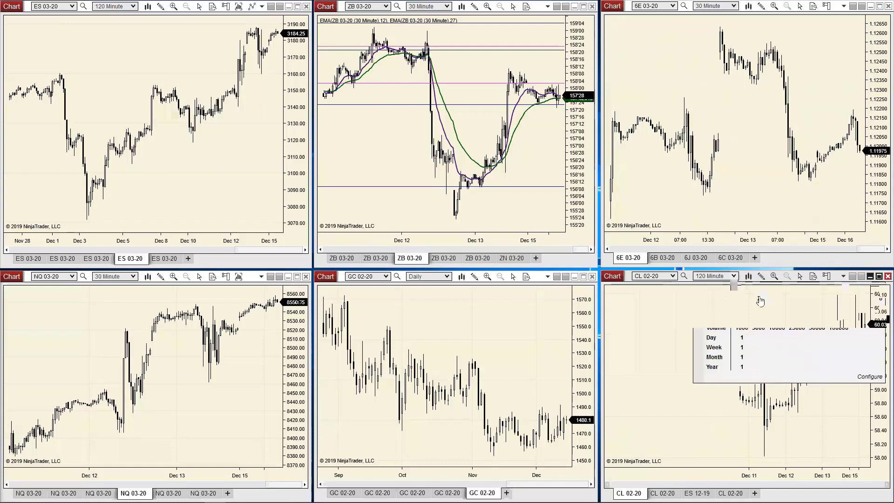
left_click(814, 287)
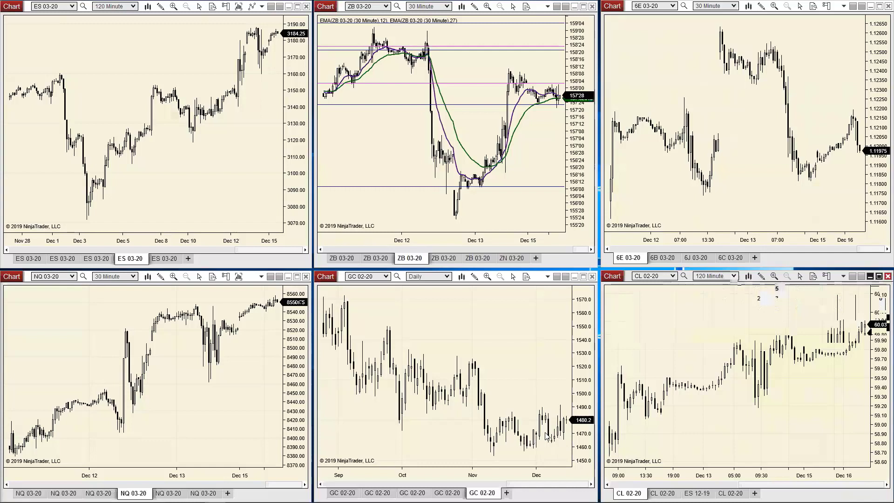
Step: Switch the gold GC 02-20 panel to its closer Dec 3–15 chart
left_click(448, 278)
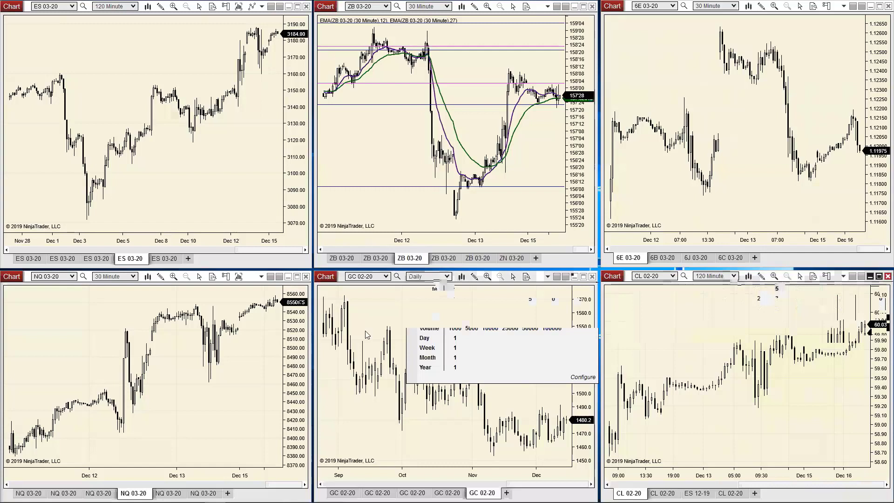
left_click(362, 311)
left_click(447, 492)
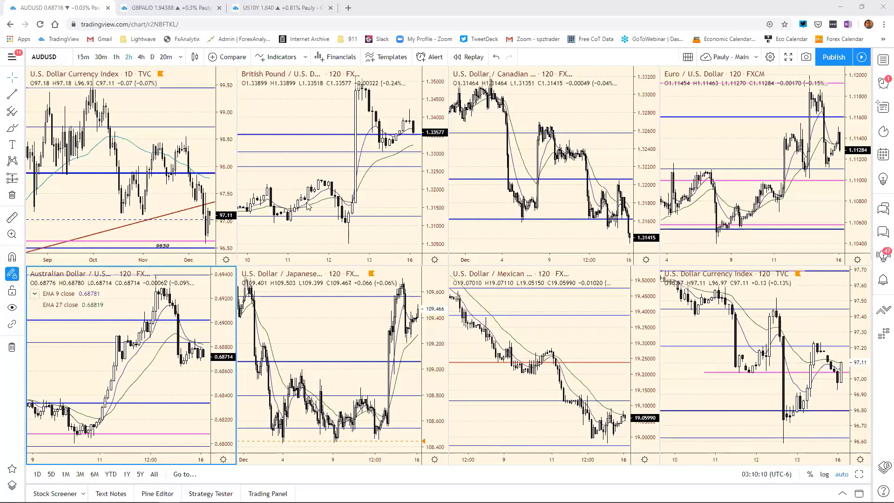
Step: Bring the TwitLonger Reuters article on Australian and NZ dollars in front of the charts
key("alt+Tab")
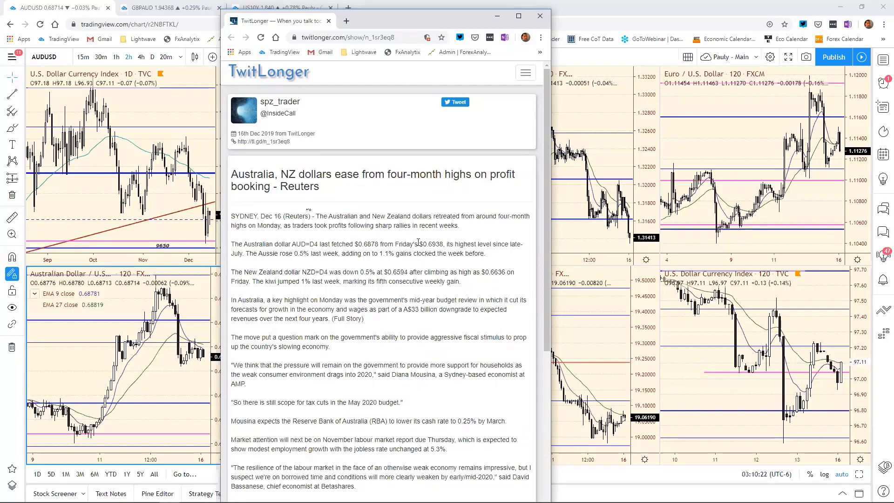
Step: Read the Reuters Australian and NZ dollar article to the end and close its window
scroll(399, 246, "down", 2)
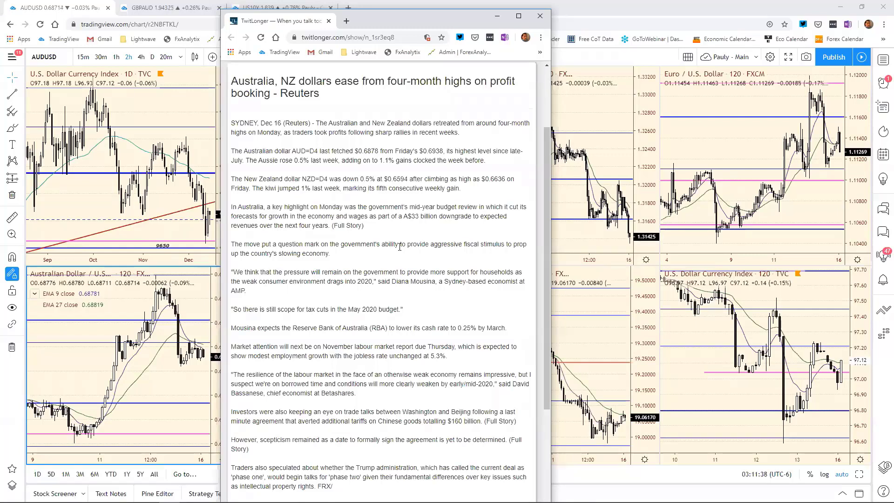
scroll(372, 297, "down", 3)
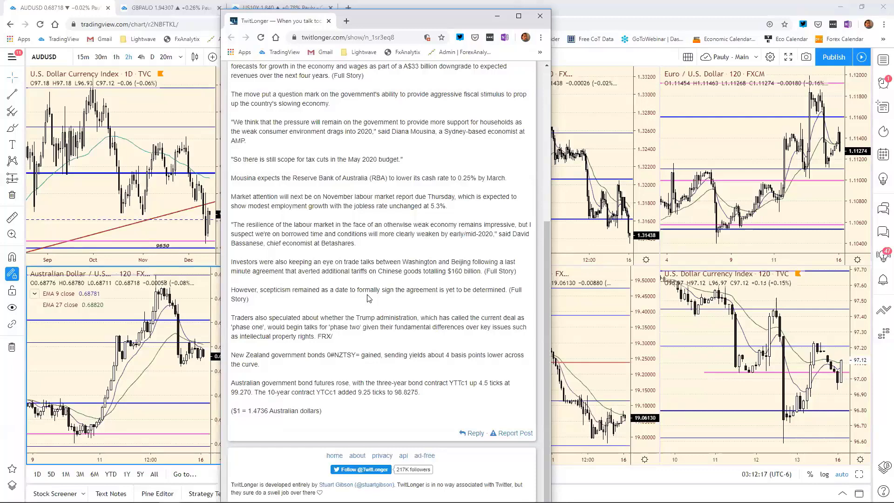
left_click(540, 18)
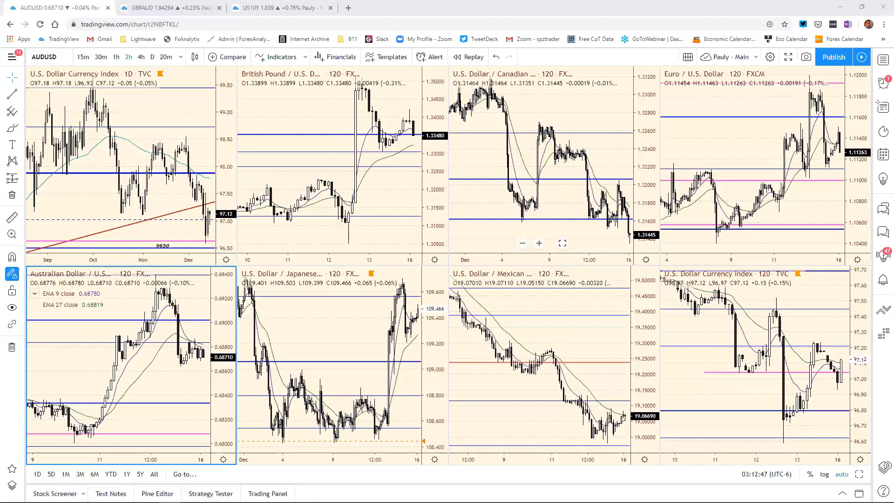
key("alt+Tab")
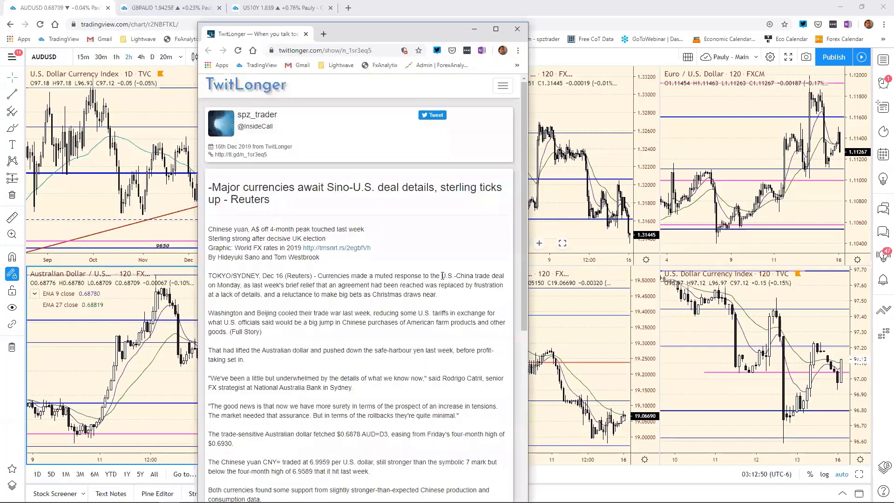
scroll(408, 287, "down", 1)
scroll(408, 287, "down", 1)
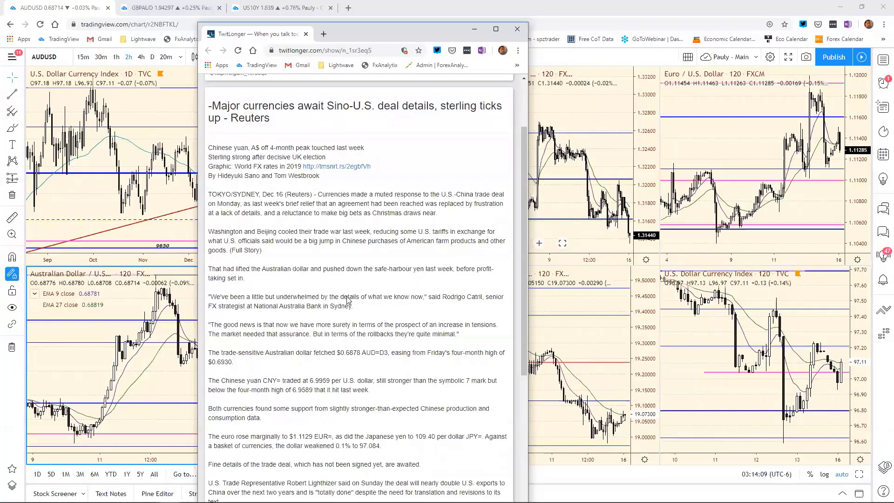
Step: Scroll to the end of the major-currencies article, where sterling sits at $1.3386
scroll(348, 301, "down", 3)
scroll(356, 361, "down", 2)
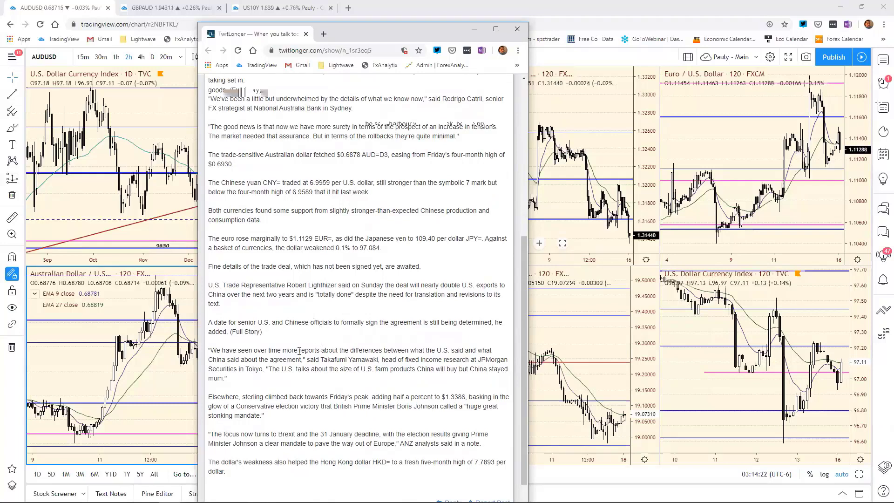
scroll(278, 370, "down", 1)
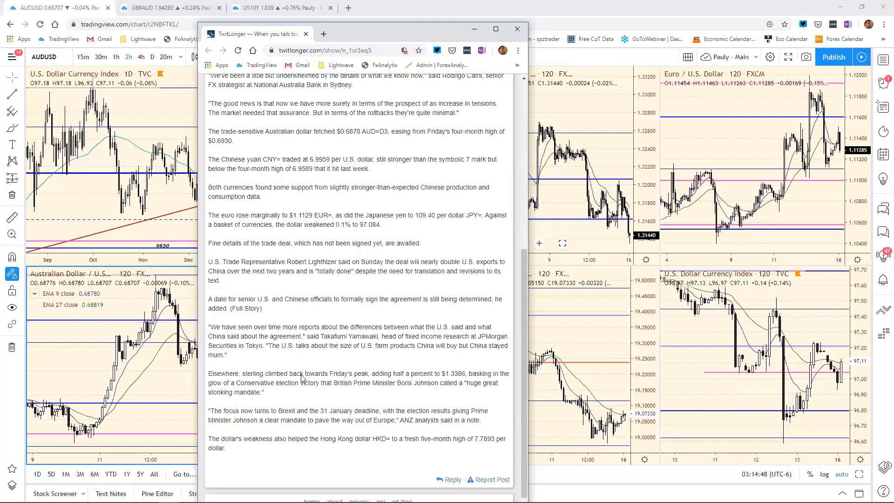
scroll(303, 378, "down", 1)
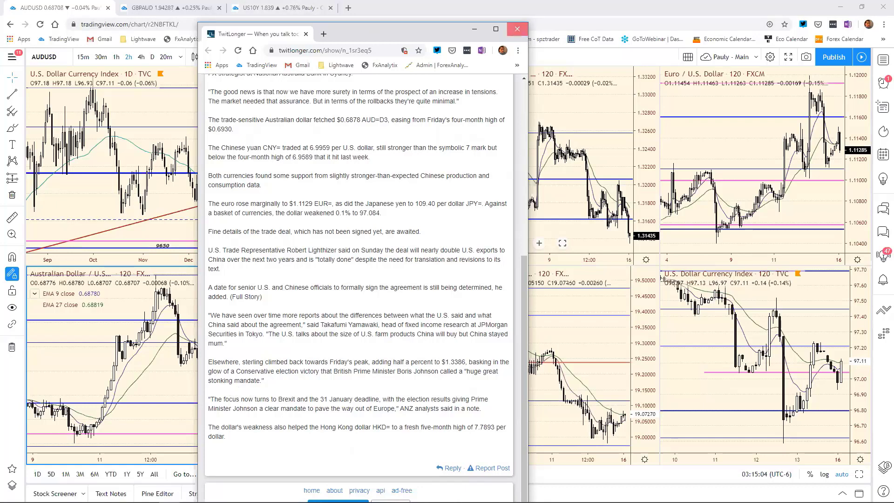
Step: Close the major-currencies article and reopen the 'MORNING BID EUROPE' TwitLonger article
left_click(517, 29)
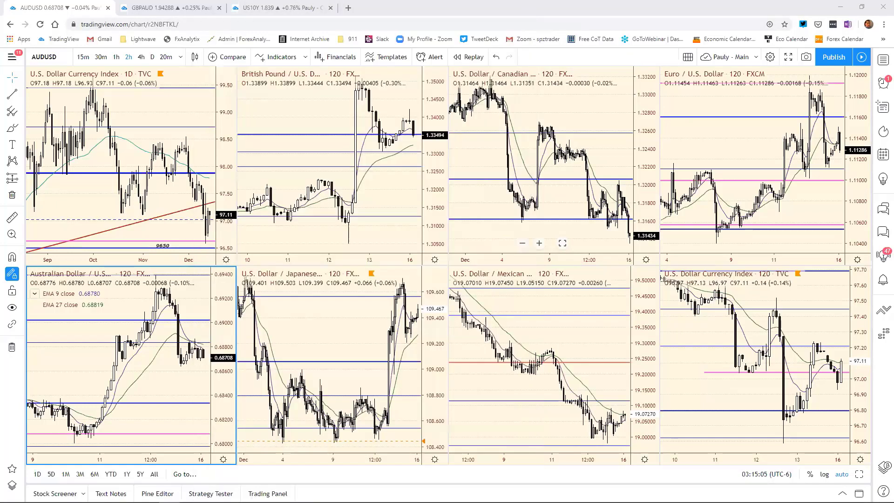
key("ctrl+shift+t")
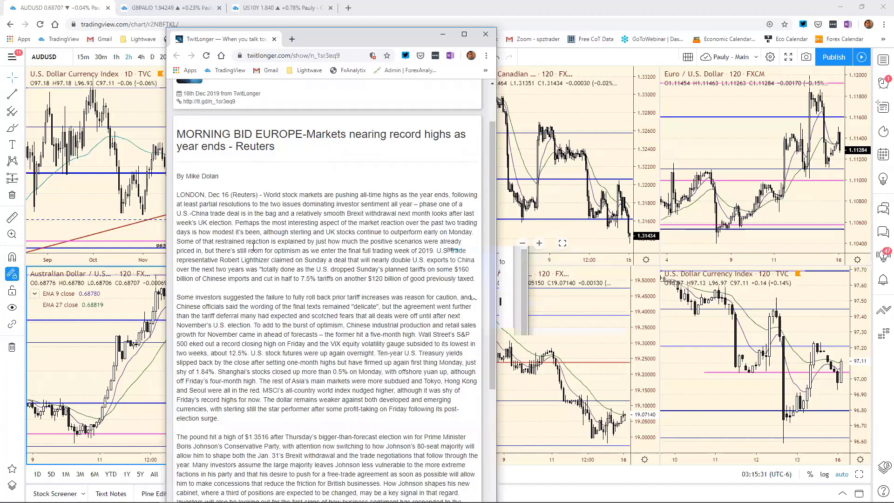
scroll(269, 249, "down", 1)
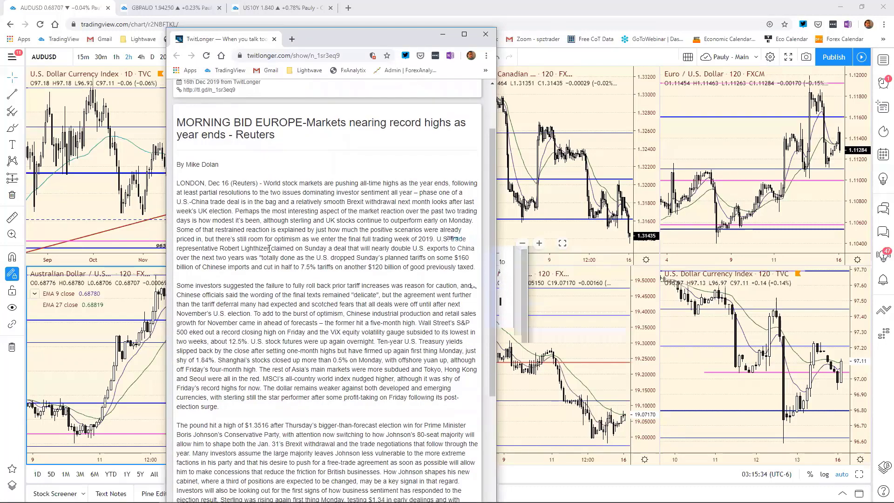
scroll(269, 248, "down", 3)
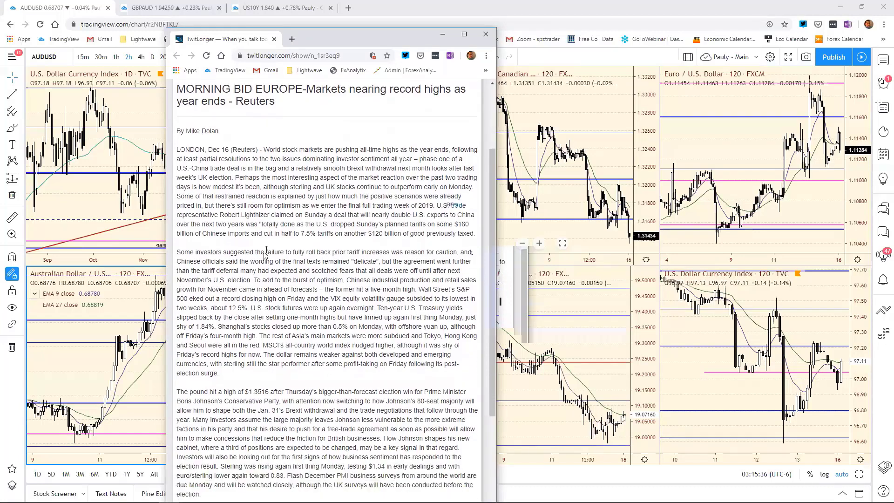
scroll(266, 252, "down", 2)
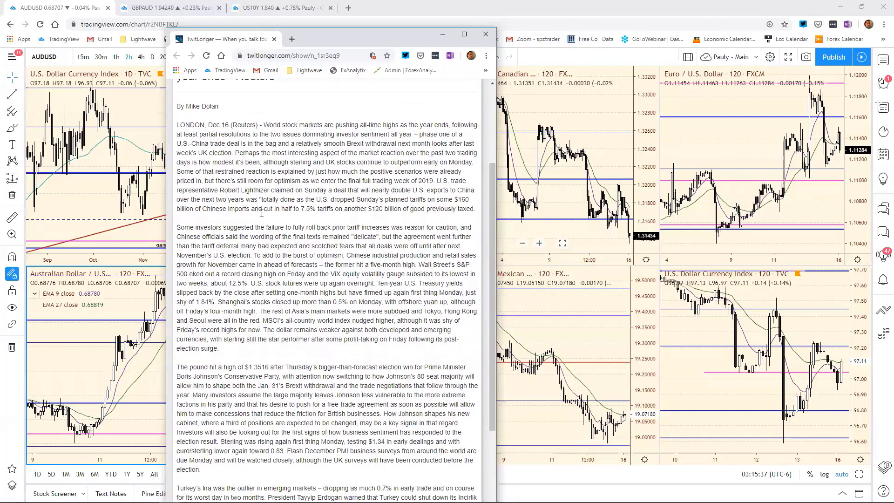
scroll(288, 251, "down", 2)
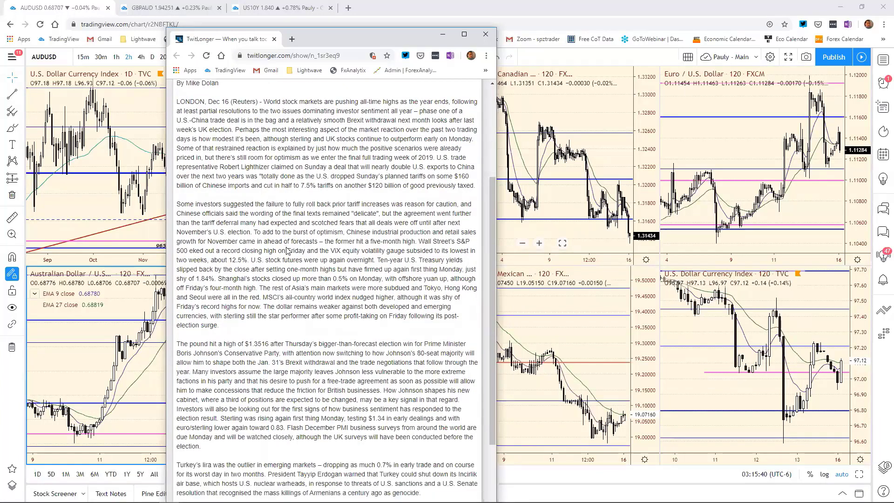
scroll(287, 250, "down", 4)
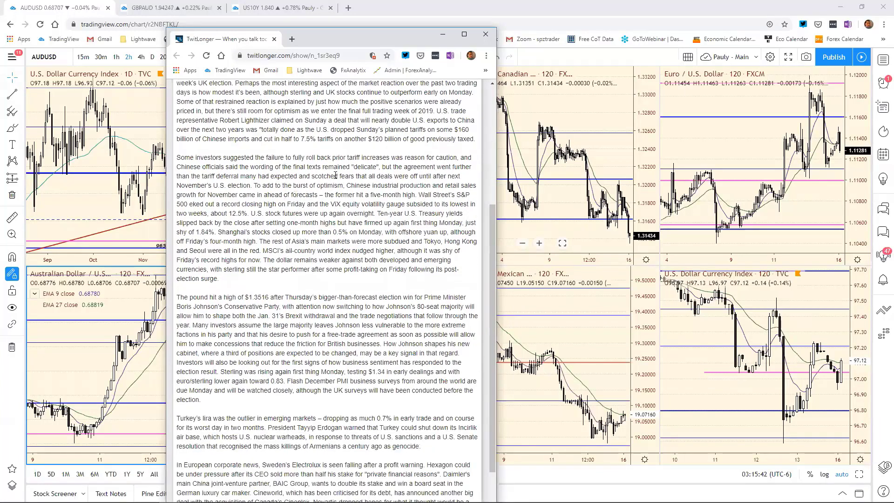
scroll(336, 175, "up", 5)
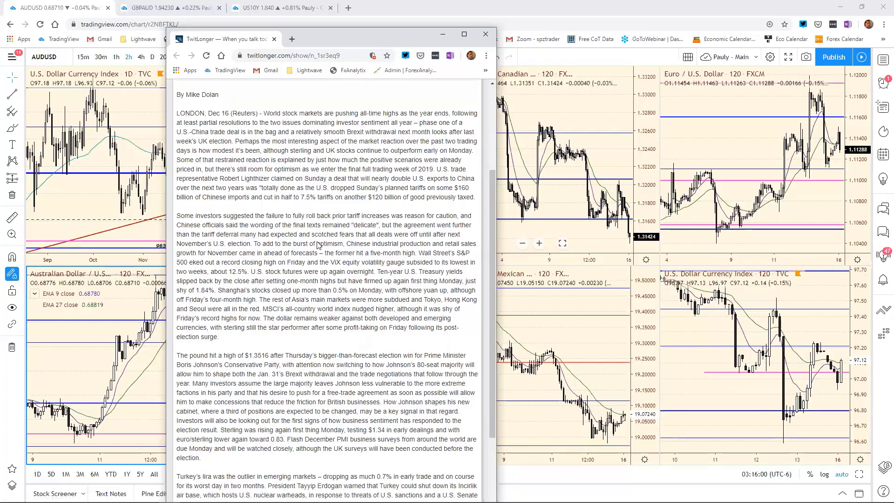
scroll(296, 235, "down", 1)
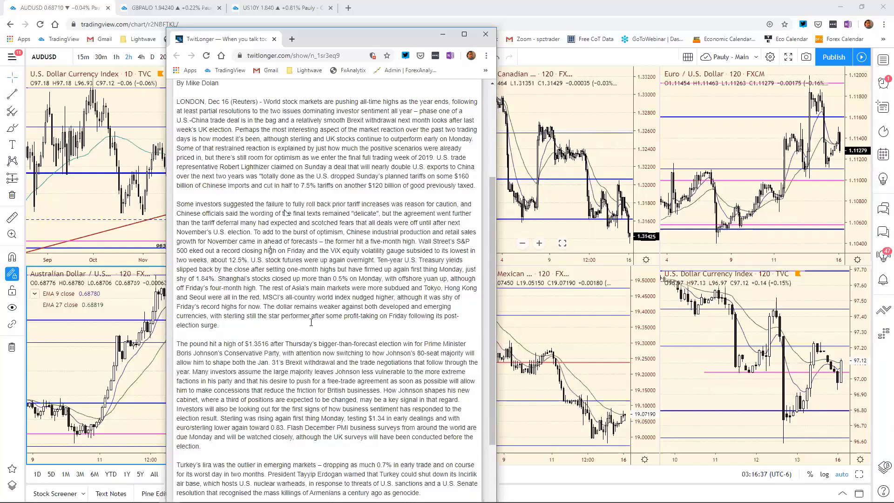
scroll(298, 288, "down", 3)
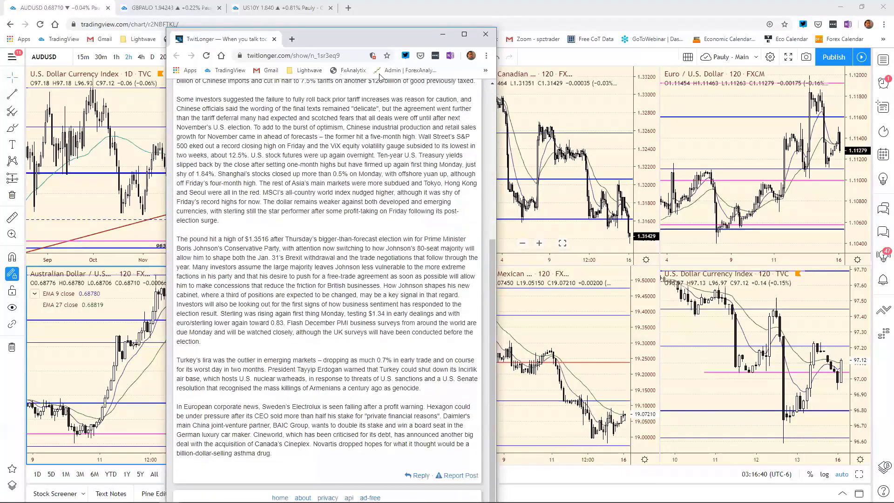
Step: Close the Morning Bid news window and select the top-left Dollar Index chart
left_click(484, 36)
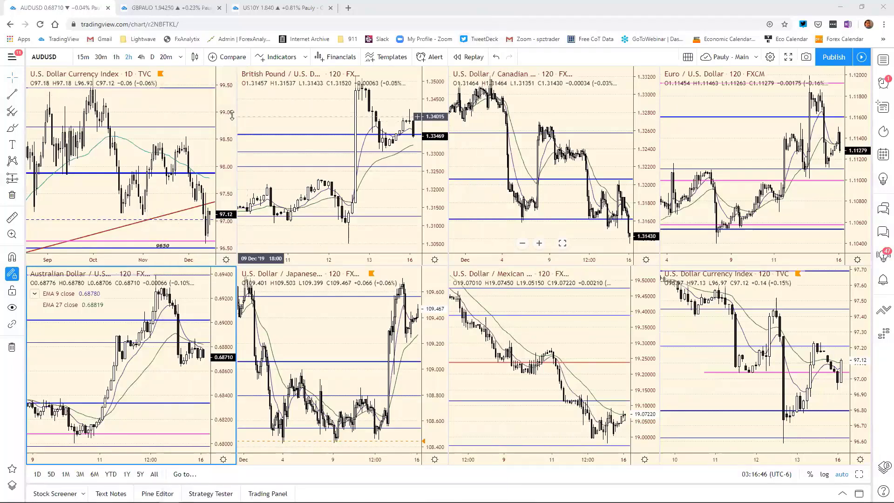
left_click(196, 106)
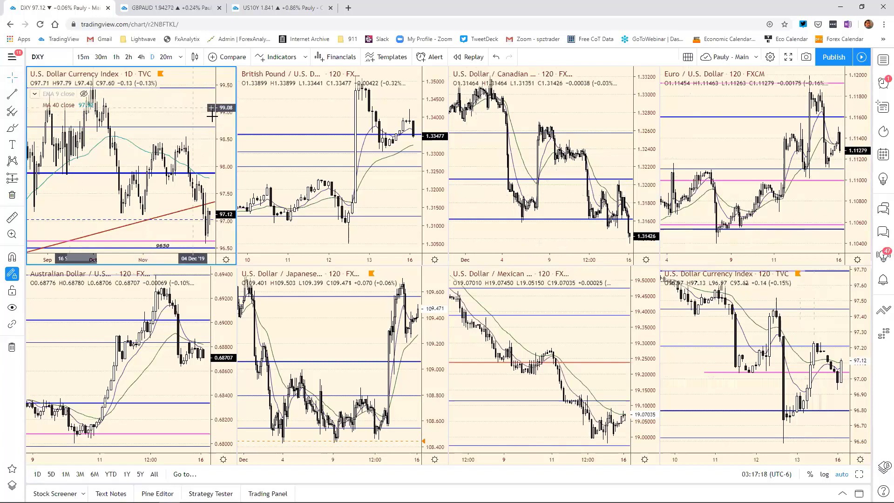
Step: Load EURUSD into the top-left chart, maximize it, and reset the view to show its full level history
type("EURUSD")
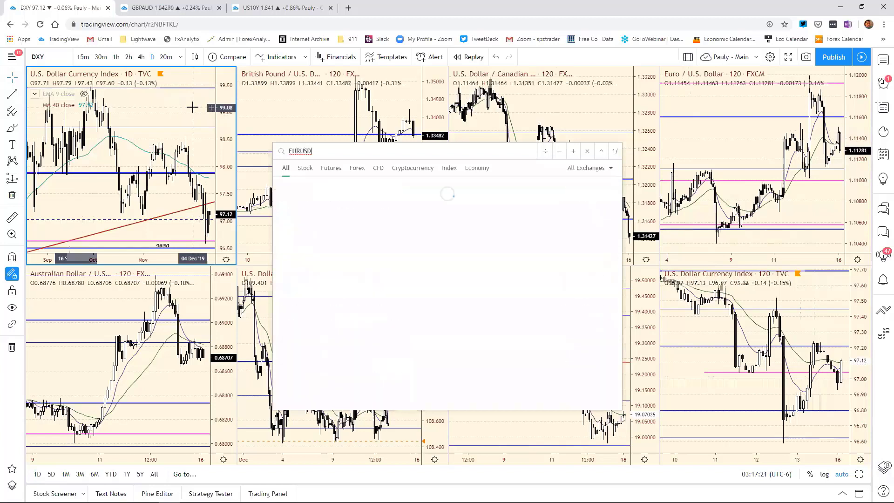
key("Return")
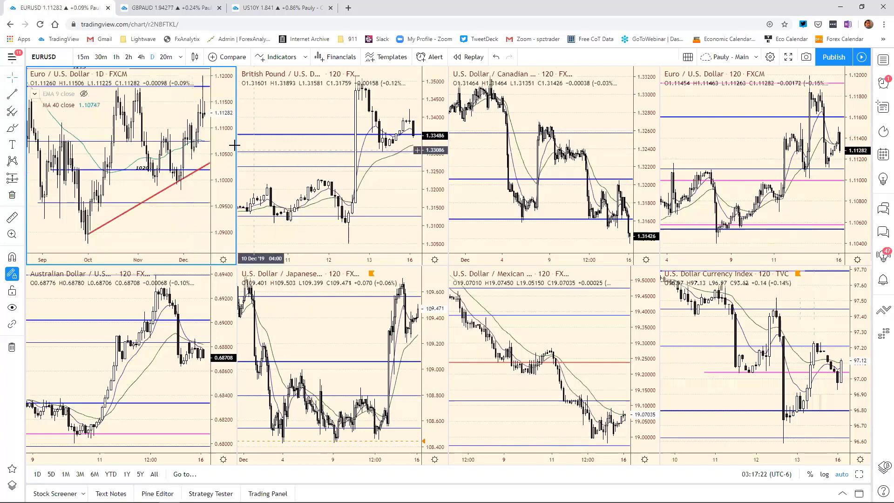
left_click(861, 475)
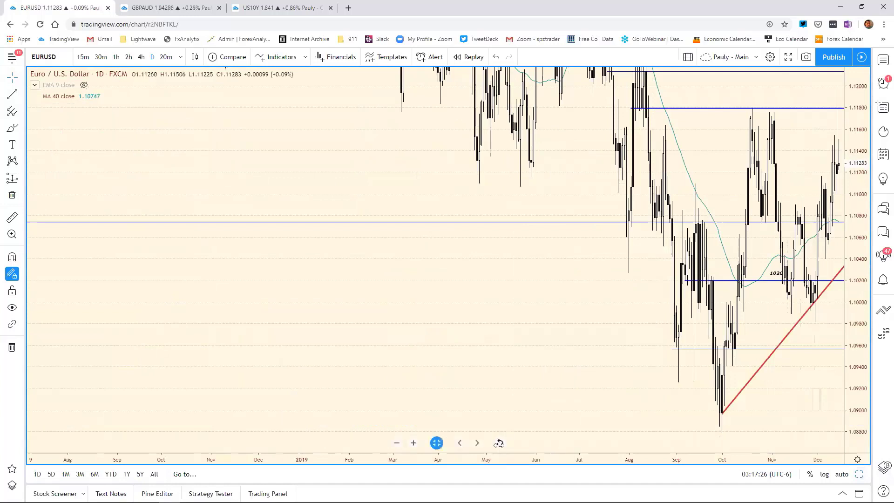
left_click(499, 443)
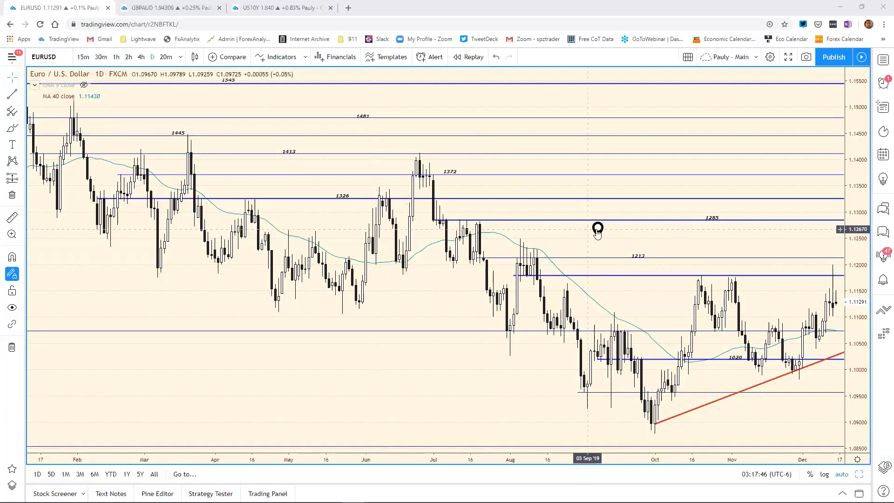
mouse_move(598, 231)
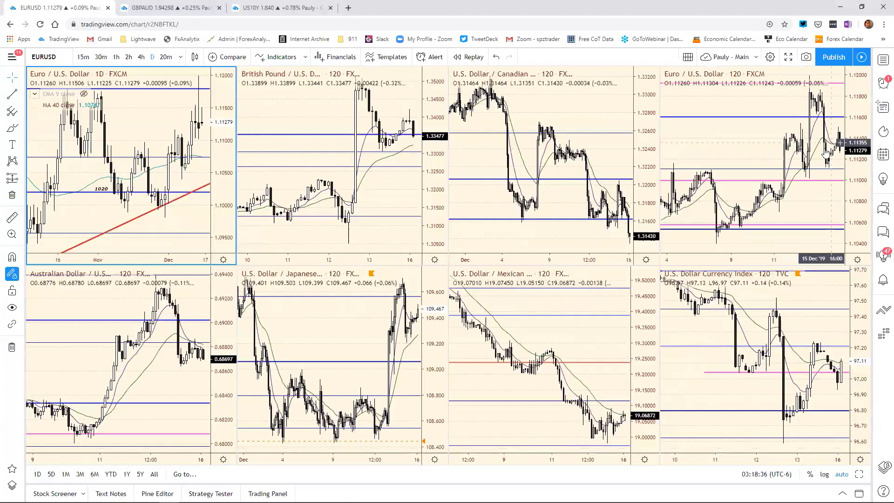
Step: Restore the eight-chart grid from the maximized EUR/USD chart with Alt+Enter
key("alt+Return")
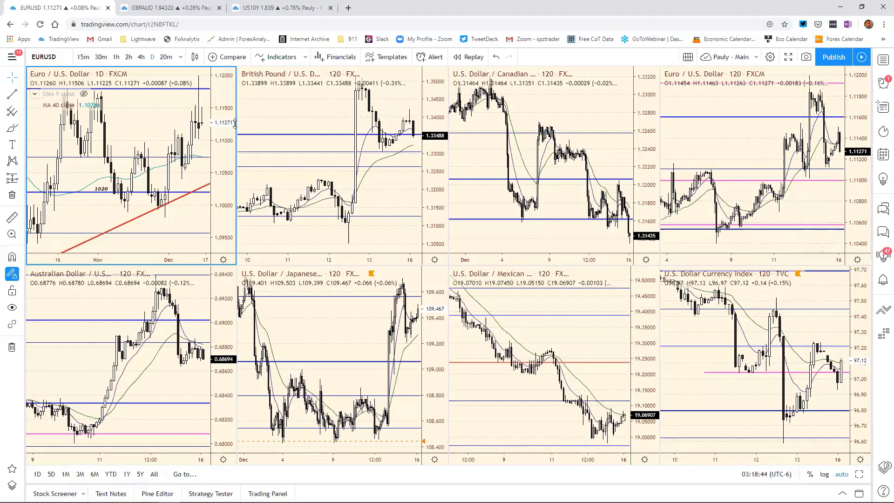
mouse_move(559, 501)
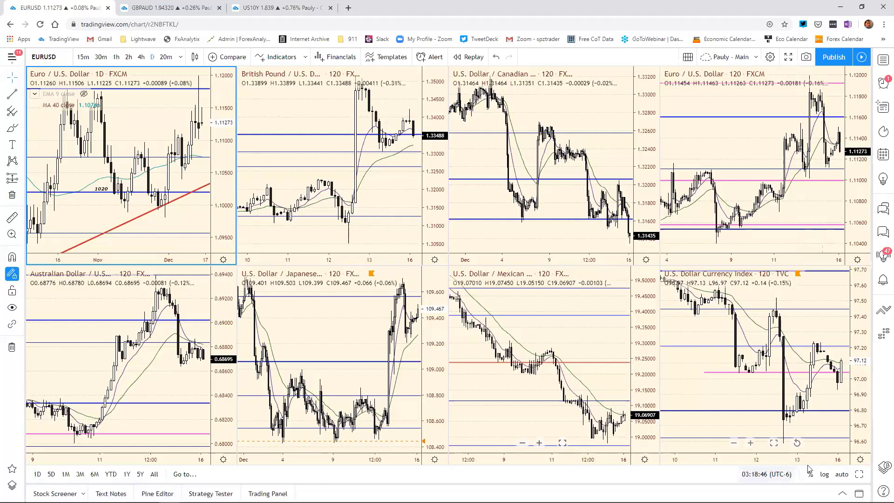
Step: Maximize and reset the EUR/USD daily chart, then zoom in to April–December 2019
left_click(858, 474)
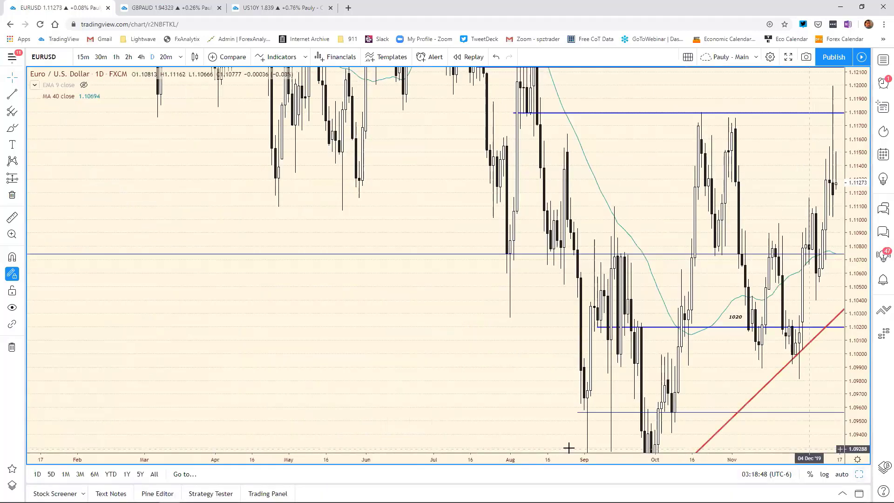
left_click(500, 443)
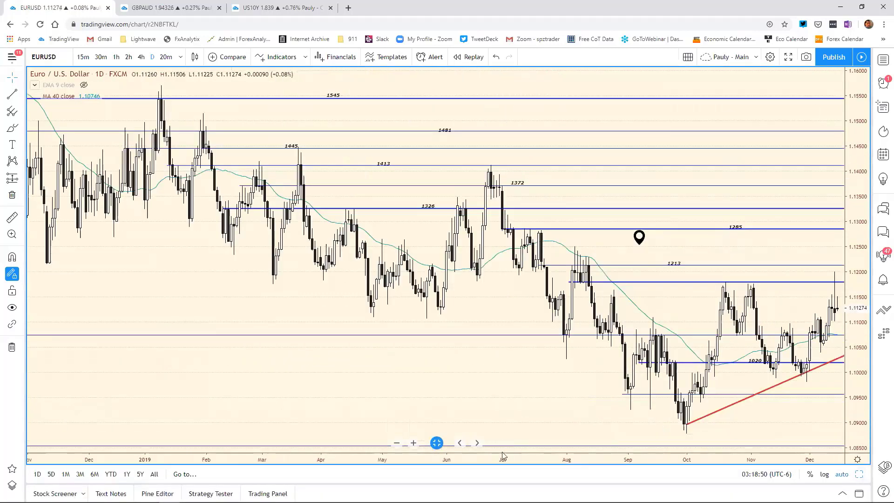
scroll(446, 455, "up", 3)
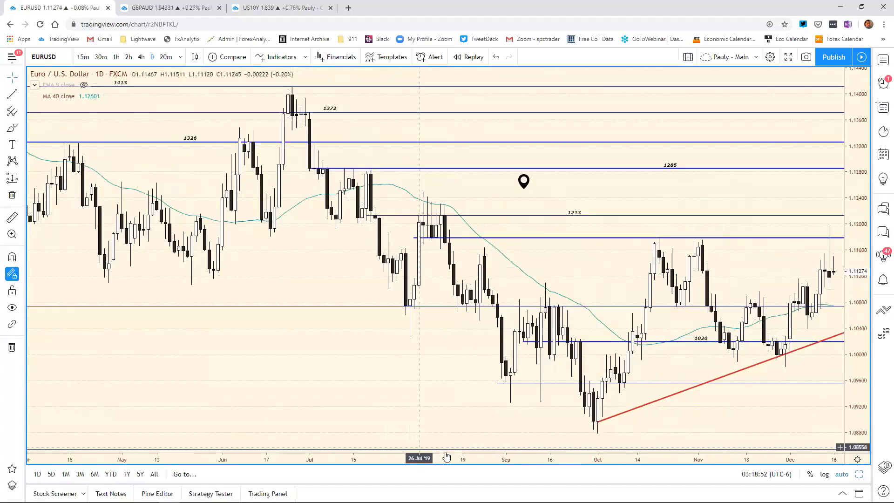
mouse_move(530, 185)
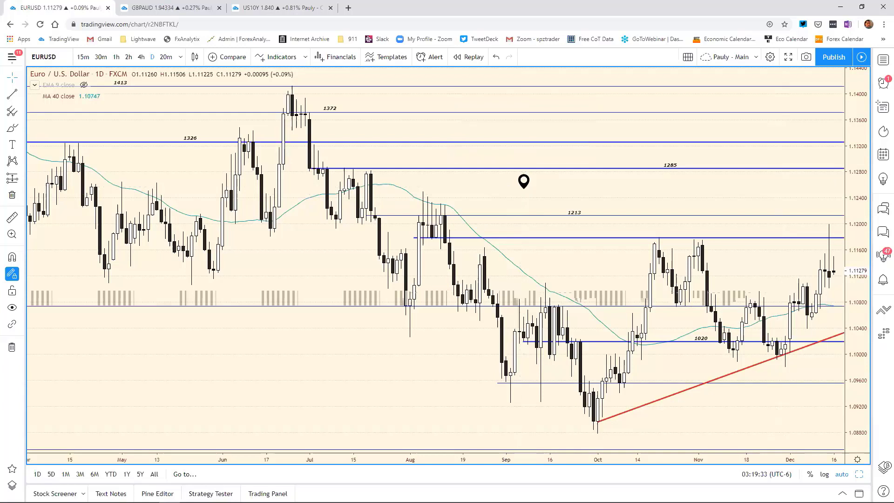
Step: In the Excel sheet, enter EUR/USD support 1104/1082 in cell E9
key("alt+Tab")
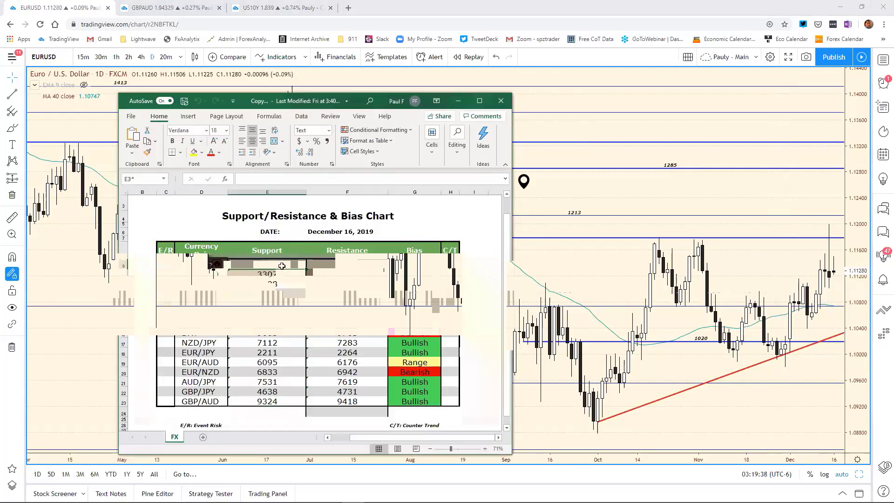
left_click(281, 265)
key("BackSpace")
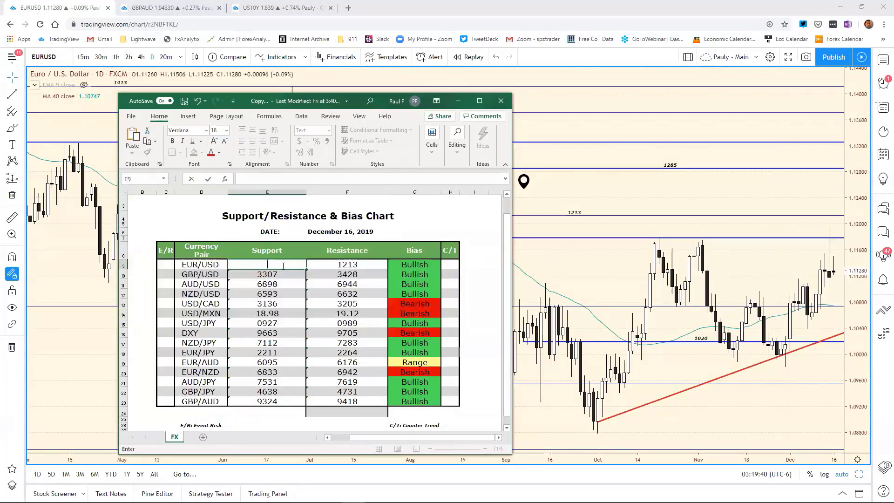
type("1104/1082")
key("Return")
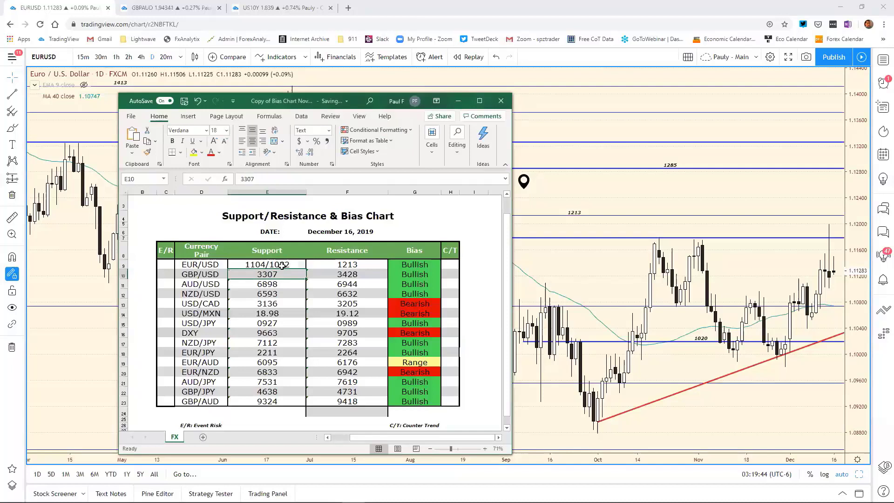
Step: Change the EUR/USD resistance in F9 to 1150
left_click(360, 266)
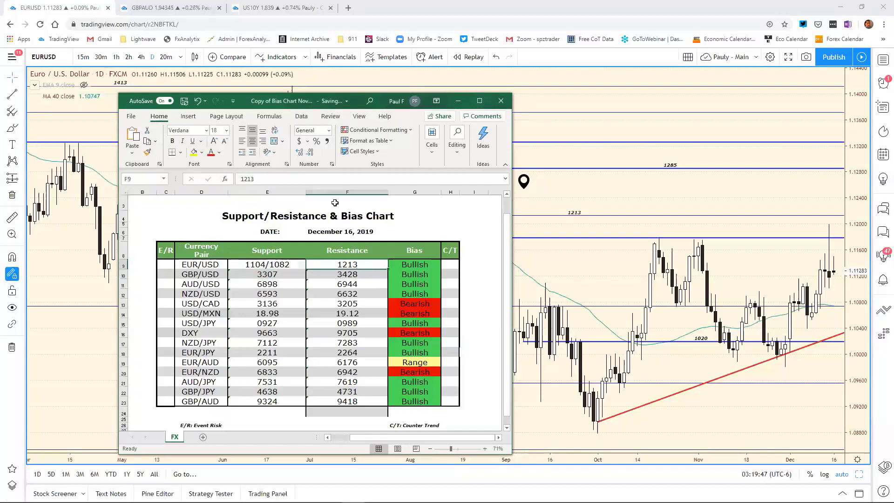
left_click(268, 179)
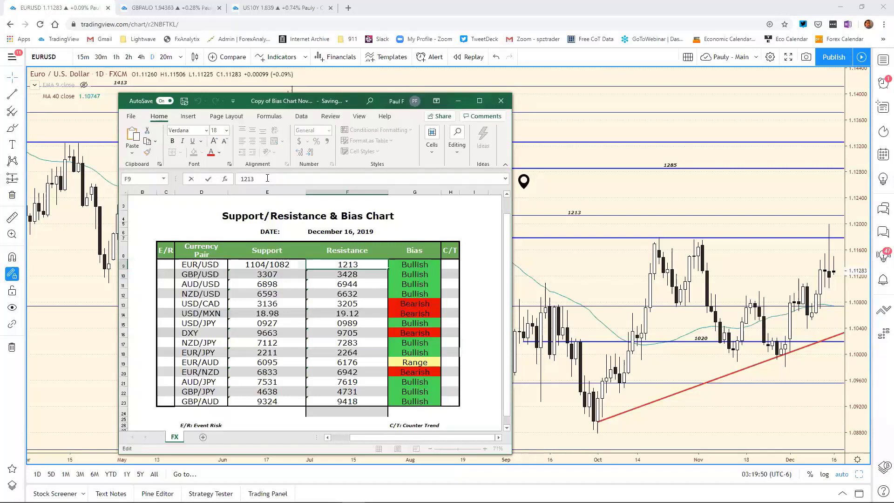
key("BackSpace")
key("BackSpace")
key("BackSpace")
type("150")
key("Return")
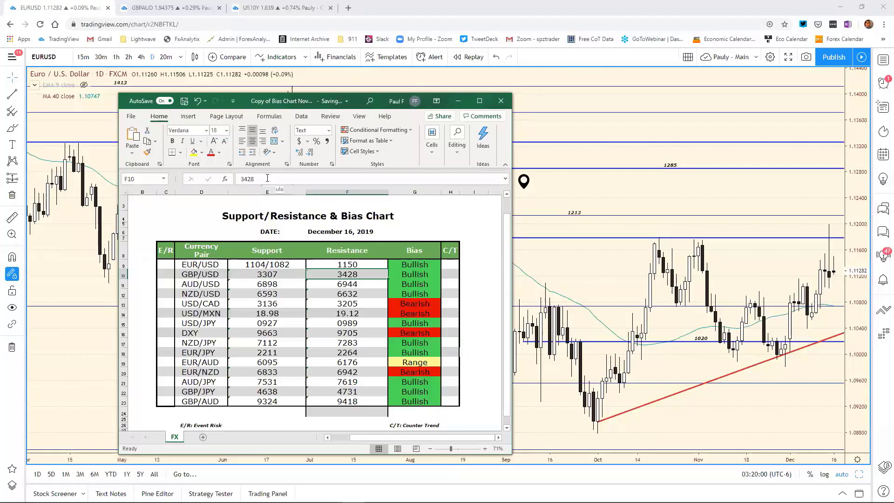
Step: Set the EUR/USD bias in G9 to Range and minimize Excel
left_click(425, 267)
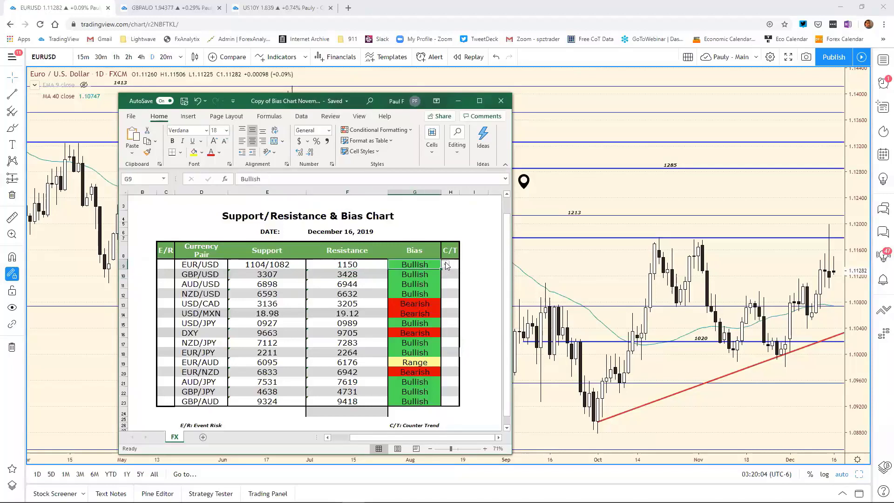
left_click(446, 265)
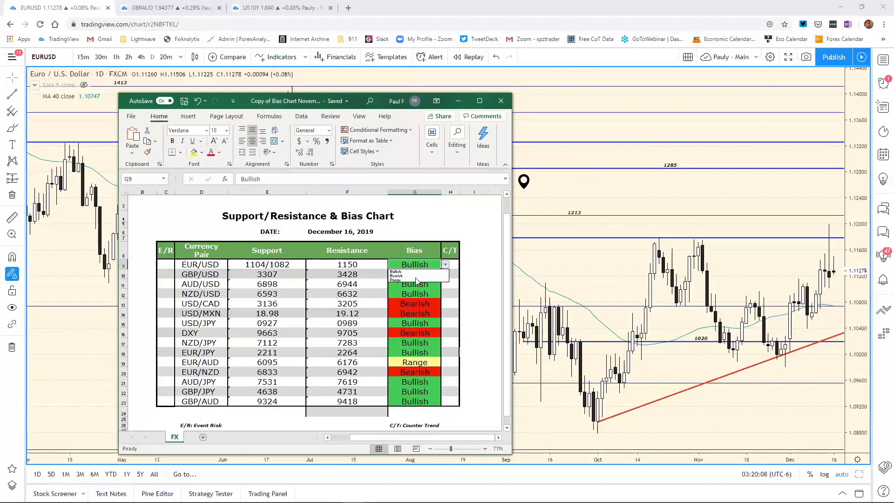
left_click(416, 280)
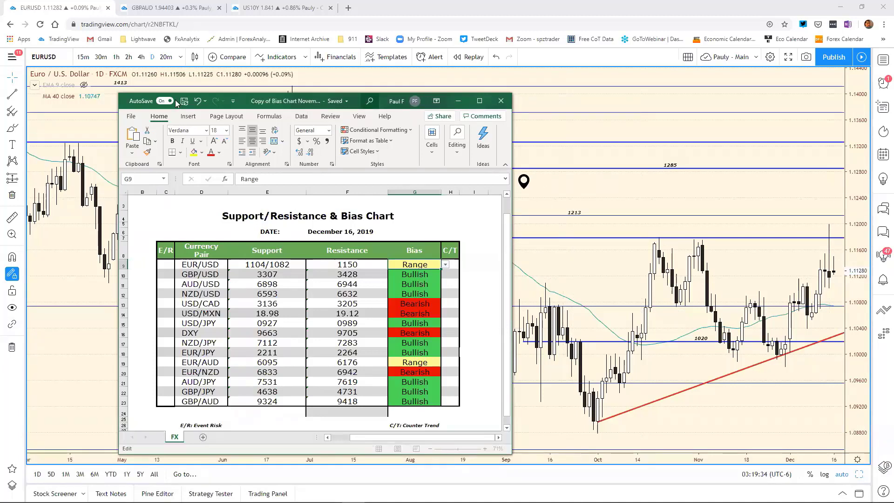
left_click(522, 119)
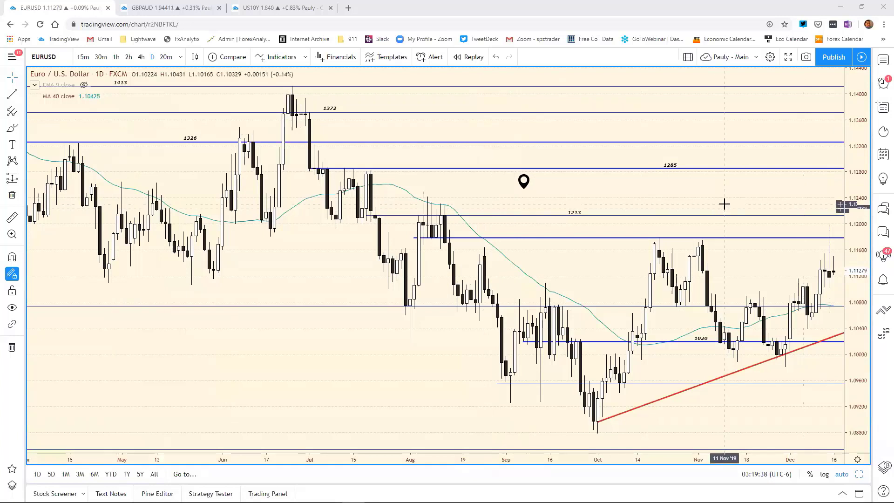
Step: Switch the chart symbol to GBPUSD via symbol search
type("B")
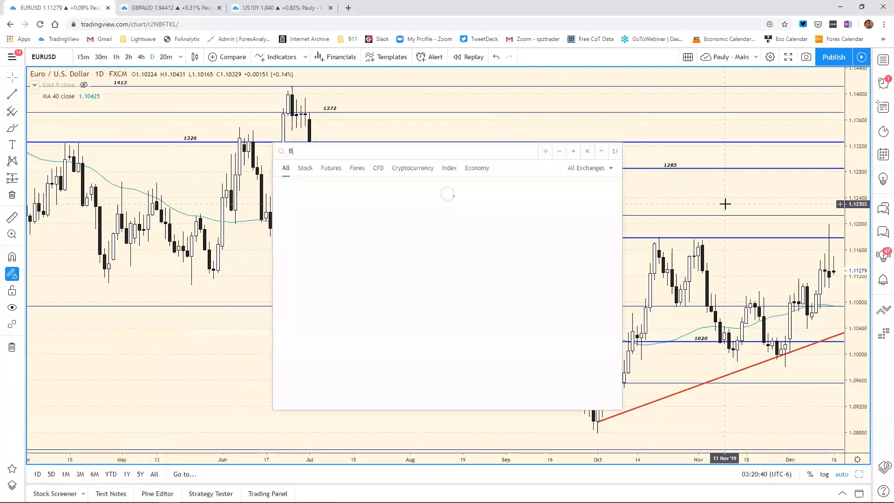
key("BackSpace")
type("GB")
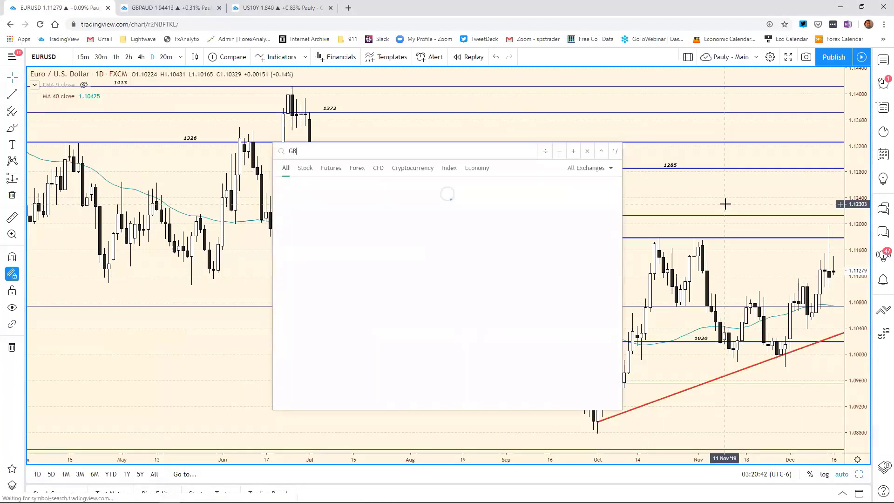
type("PUSD")
key("Return")
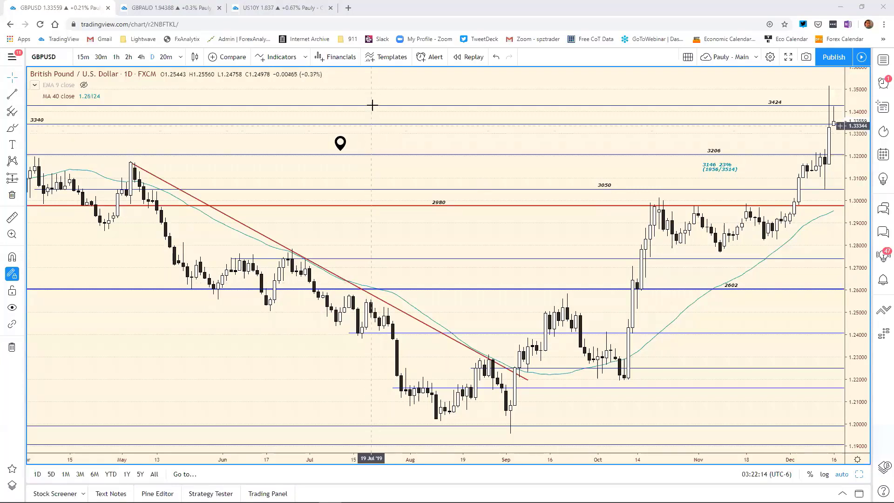
Step: Restore the eight-chart grid from the maximized GBP/USD daily chart with Alt+Enter
mouse_move(342, 144)
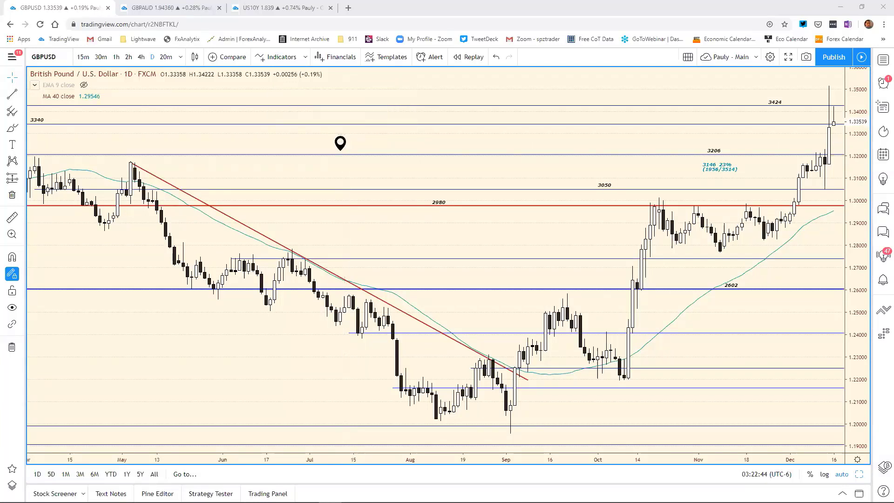
key("alt+Return")
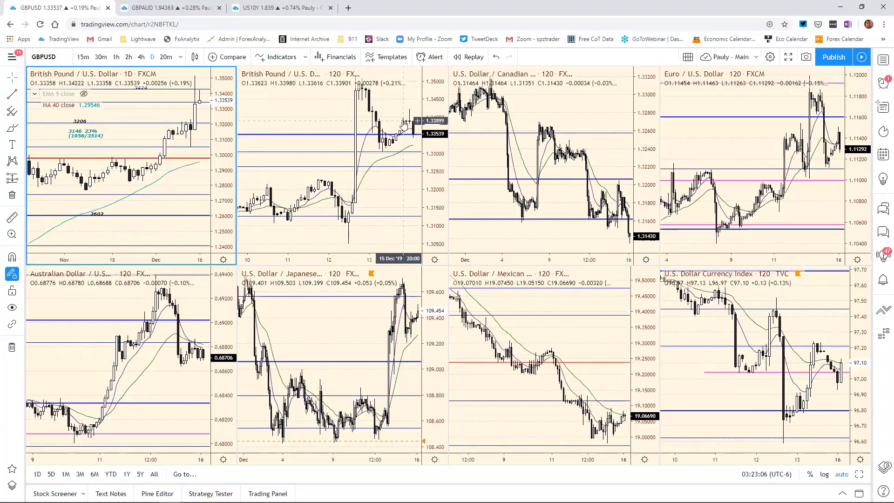
Step: Zoom the second GBP/USD chart's time axis and change its interval from 120 to 30 minutes
left_click_drag(403, 257, 341, 258)
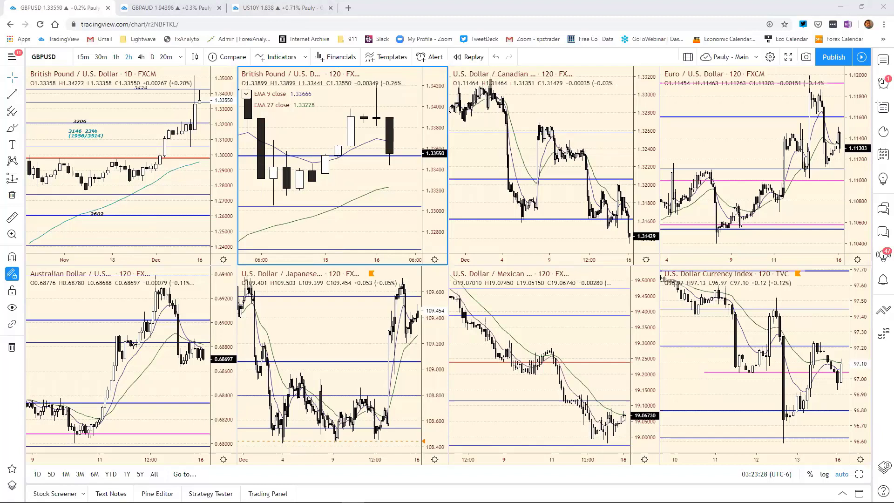
scroll(340, 260, "down", 3)
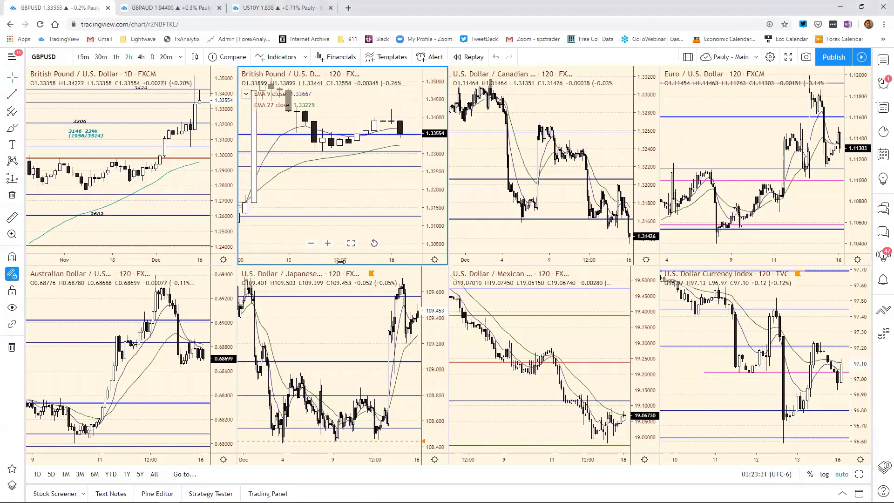
scroll(354, 262, "down", 4)
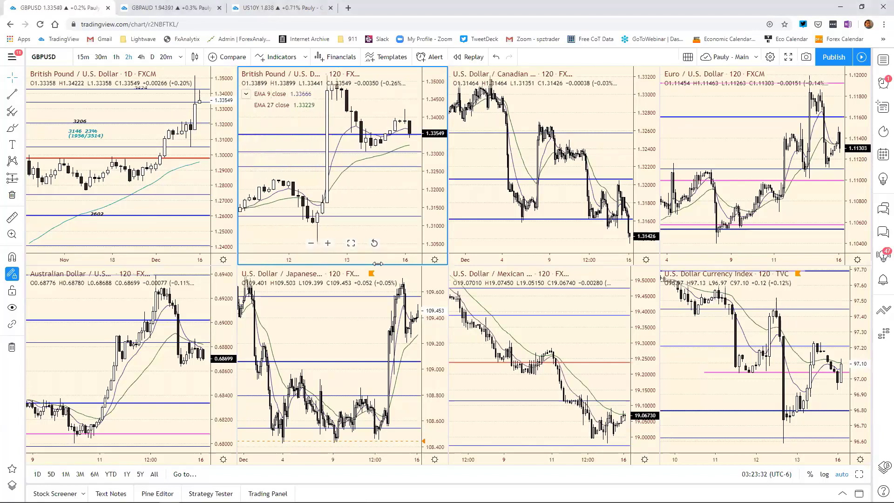
scroll(378, 263, "down", 1)
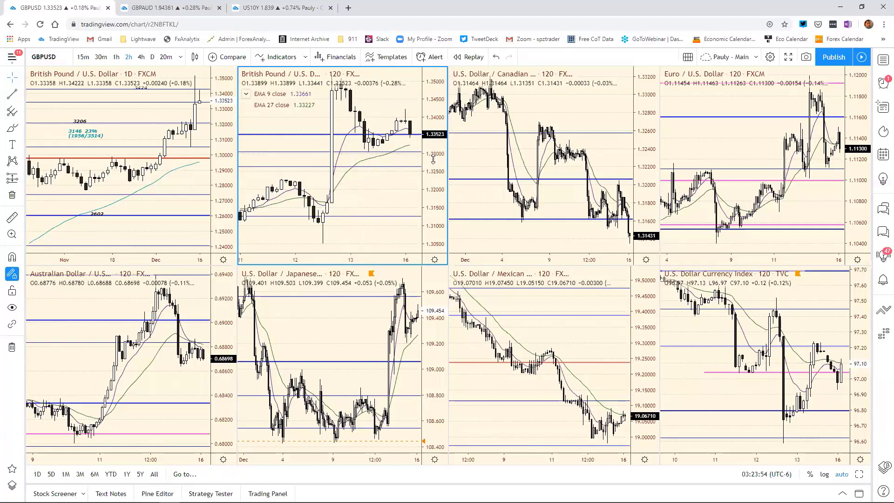
type("30")
key("Return")
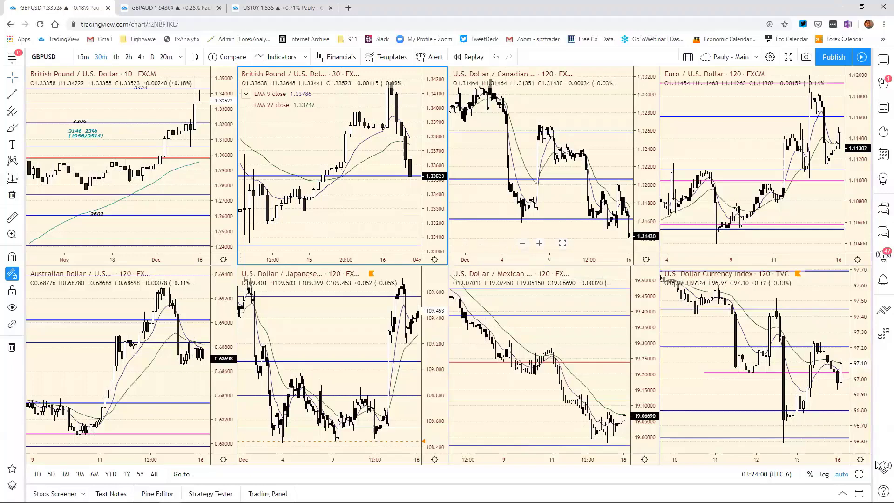
Step: Maximize the 30-minute GBP/USD chart and compress its time axis back to the 6th
key("alt+Return")
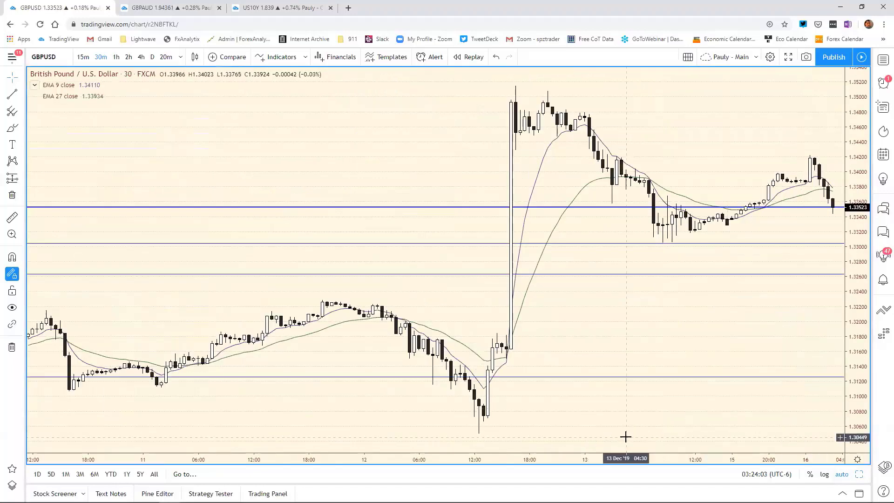
left_click_drag(640, 456, 714, 456)
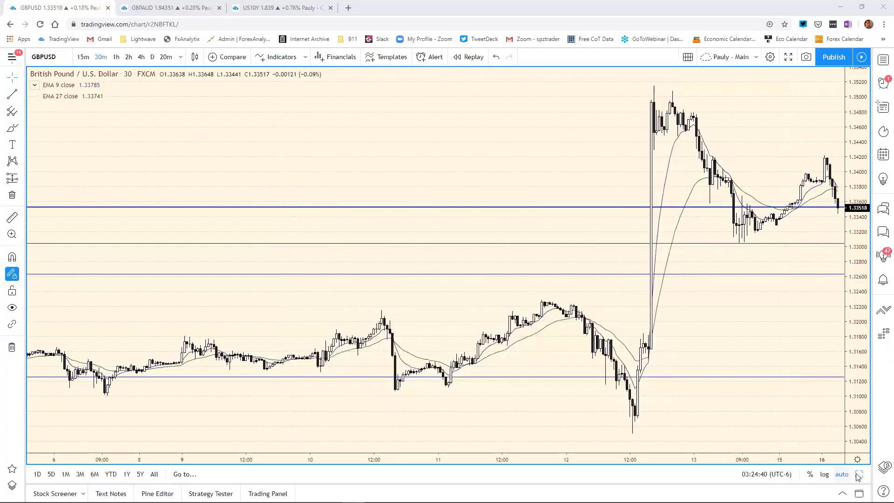
Step: Return to the grid, select the daily GBP/USD chart, and maximize it
key("alt+Return")
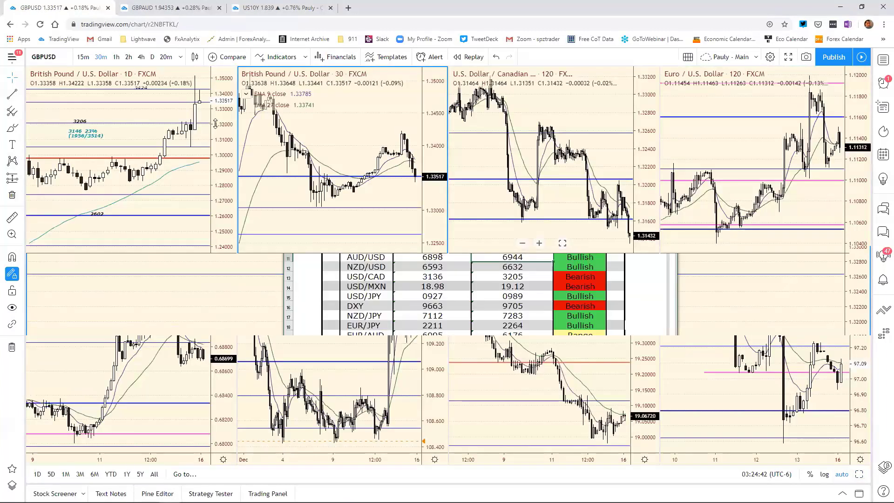
key("alt+Tab")
left_click(215, 123)
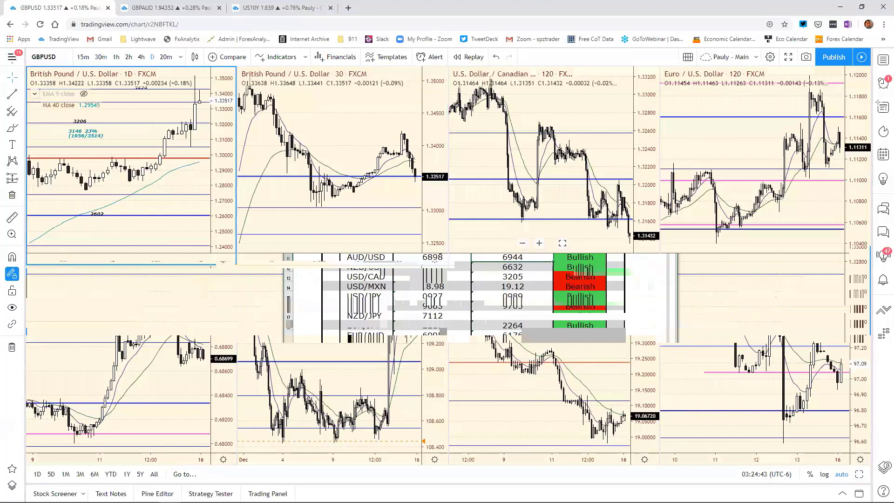
left_click(858, 474)
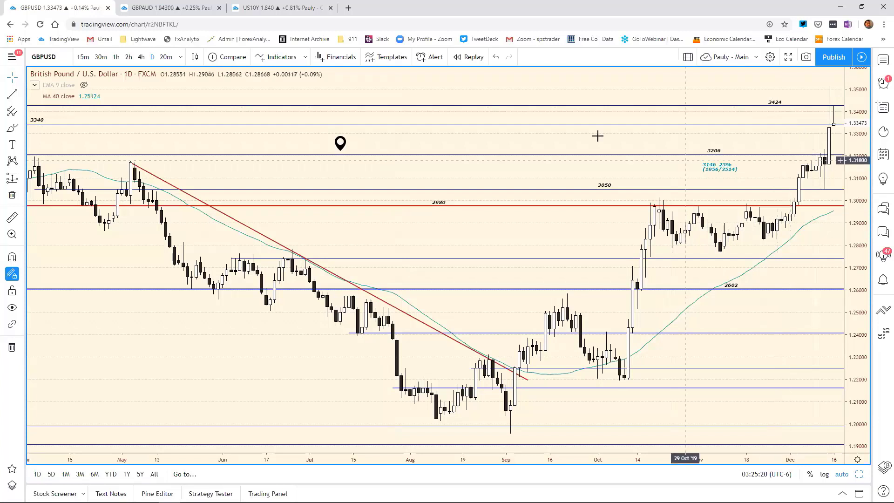
mouse_move(345, 146)
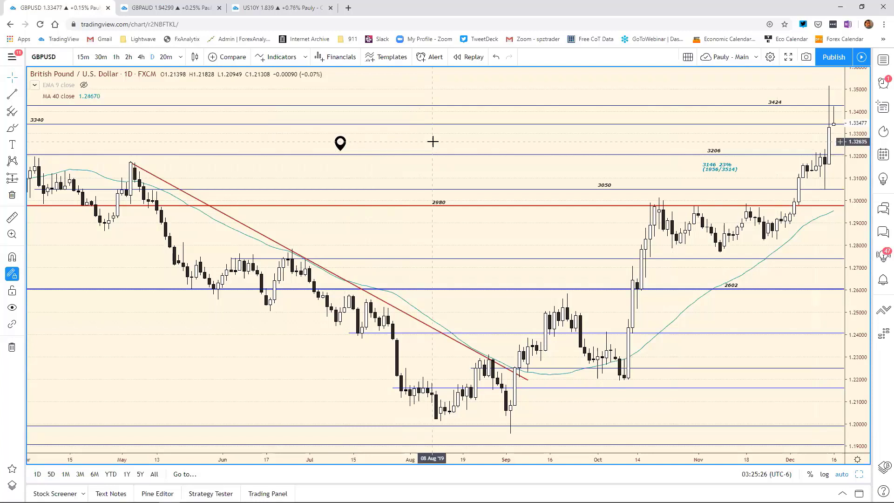
type("AUDUSD")
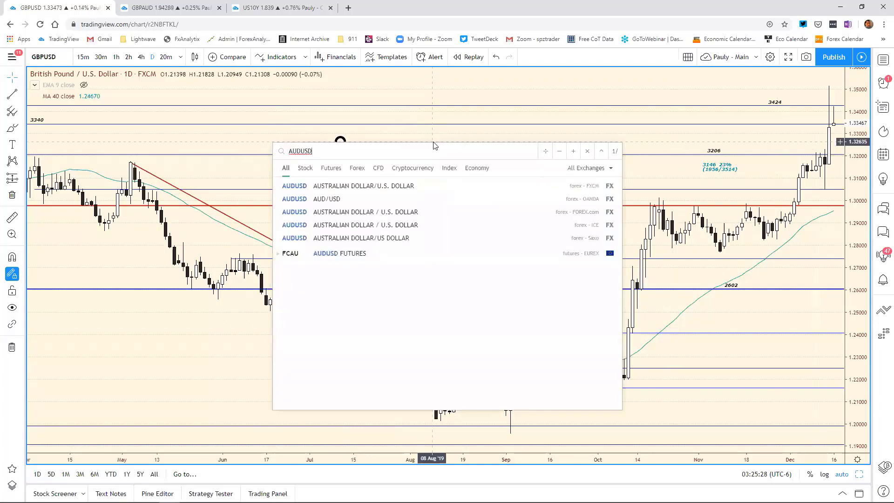
Step: Load the daily AUD/USD chart and read the pinned note beside its 7180–6831 levels
key("Return")
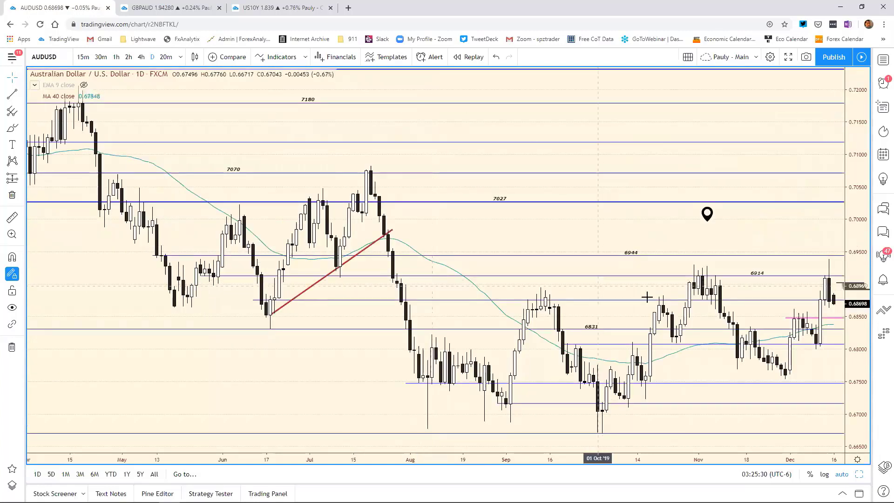
mouse_move(709, 223)
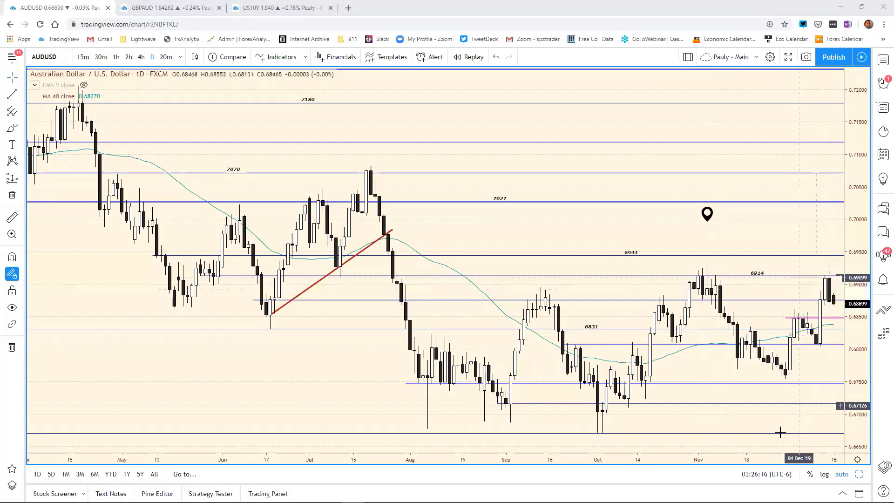
scroll(648, 436, "up", 2)
scroll(648, 436, "up", 2)
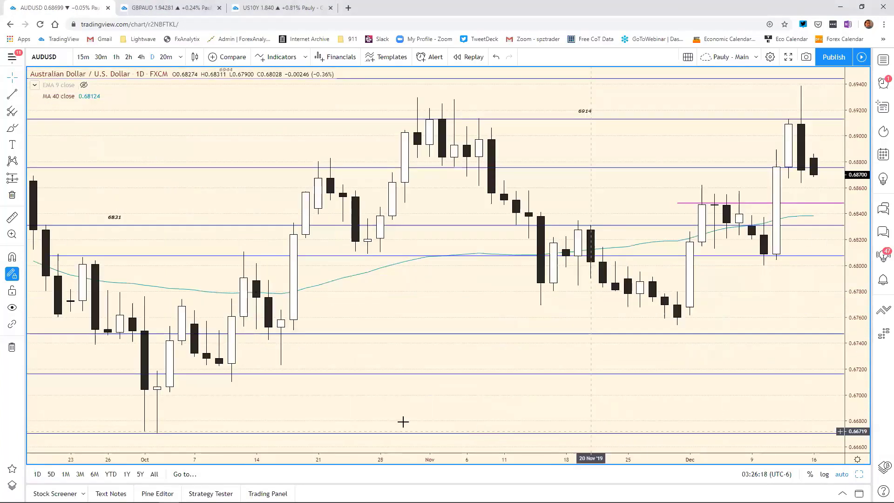
scroll(403, 421, "up", 2)
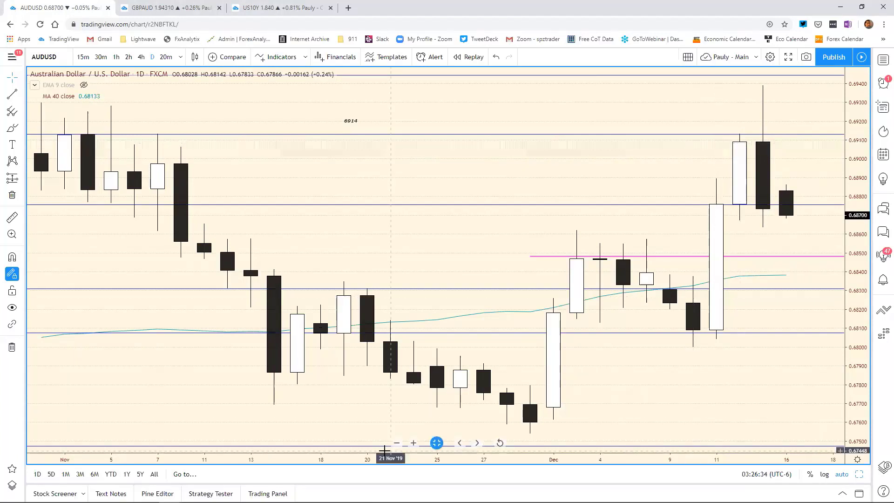
left_click_drag(385, 458, 715, 183)
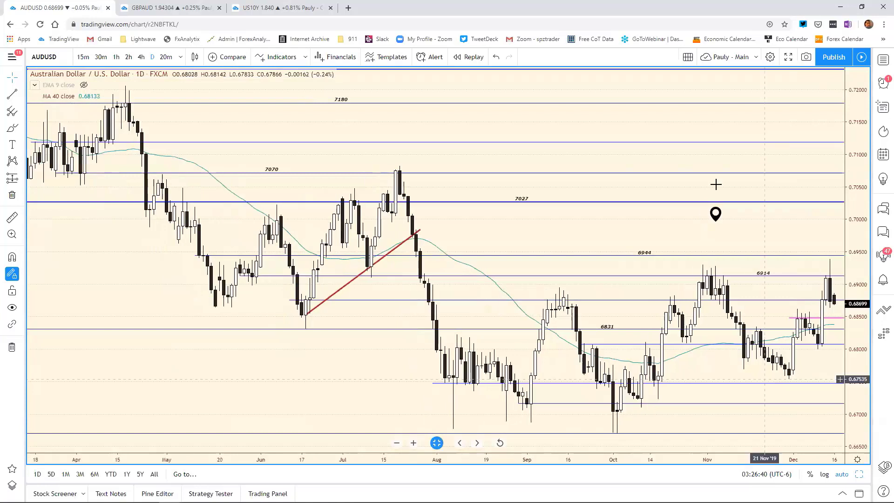
left_click(716, 213)
left_click(611, 211)
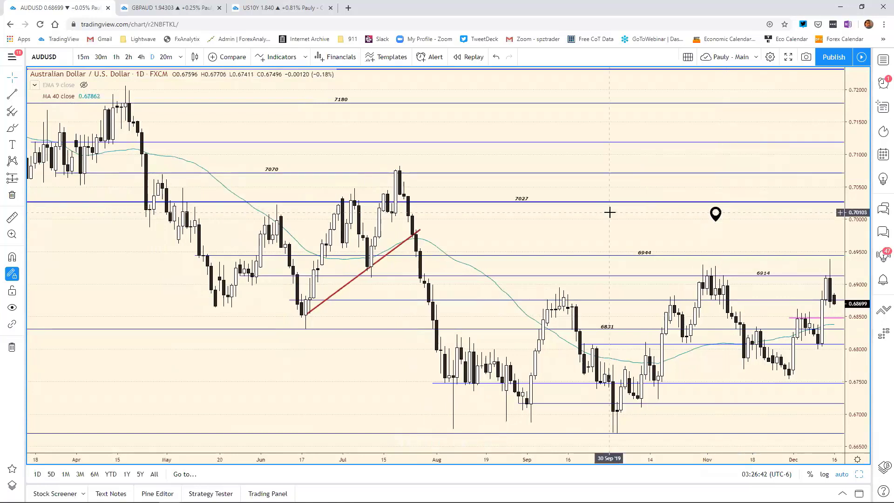
Step: Load NZDUSD and read the pinned note on its daily chart marked 6861 to 6255
type("N")
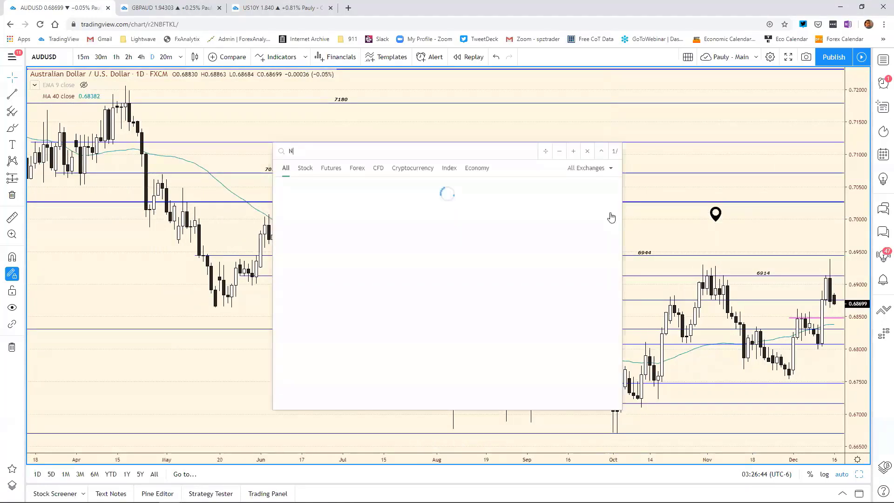
type("ZDUS")
key("Return")
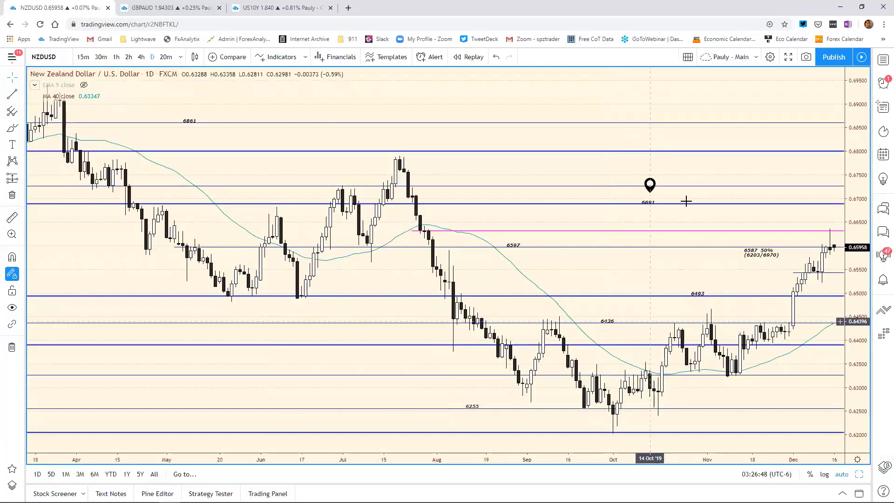
mouse_move(650, 184)
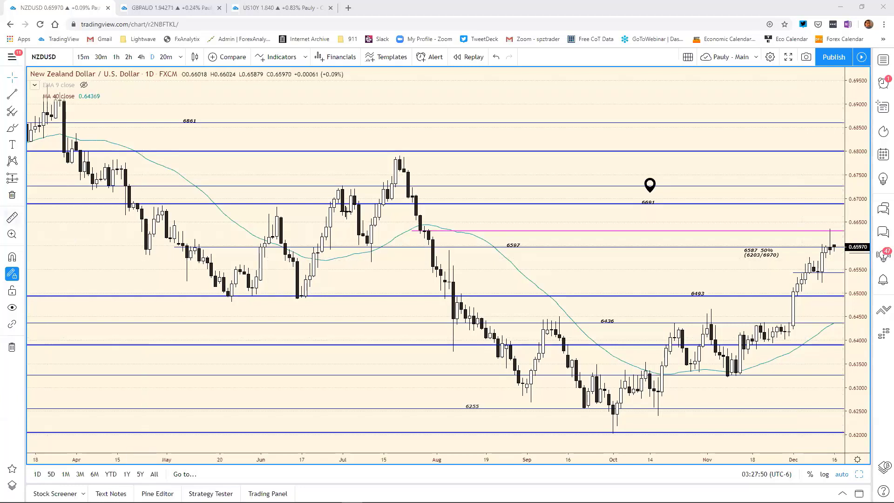
mouse_move(651, 186)
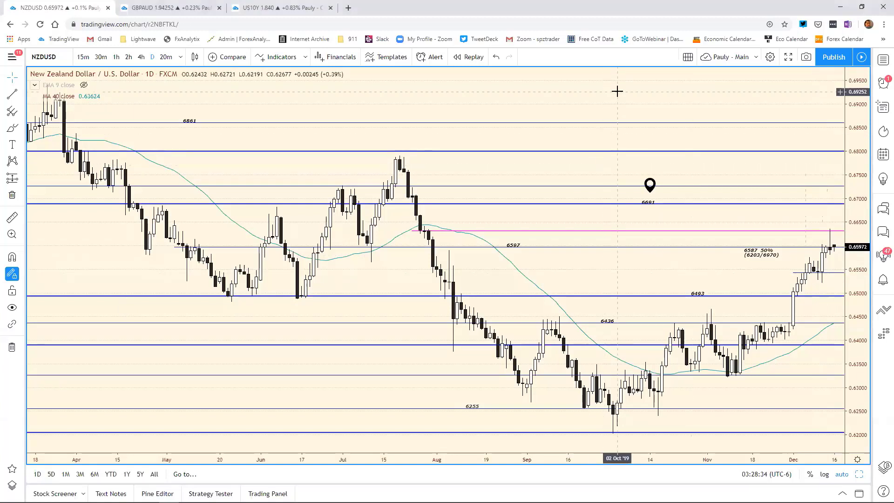
Step: Cancel the mistyped symbol search, restore the eight-chart grid, and switch to the GBPAUD layout
type("UUF")
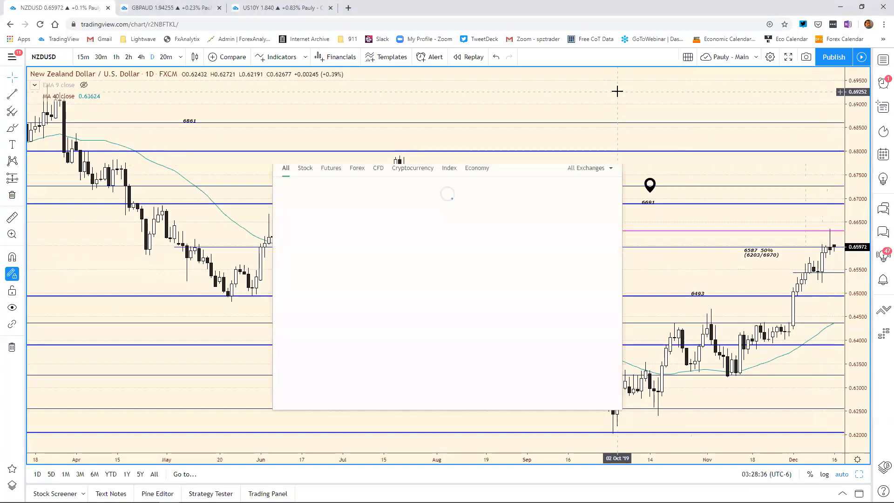
type("I")
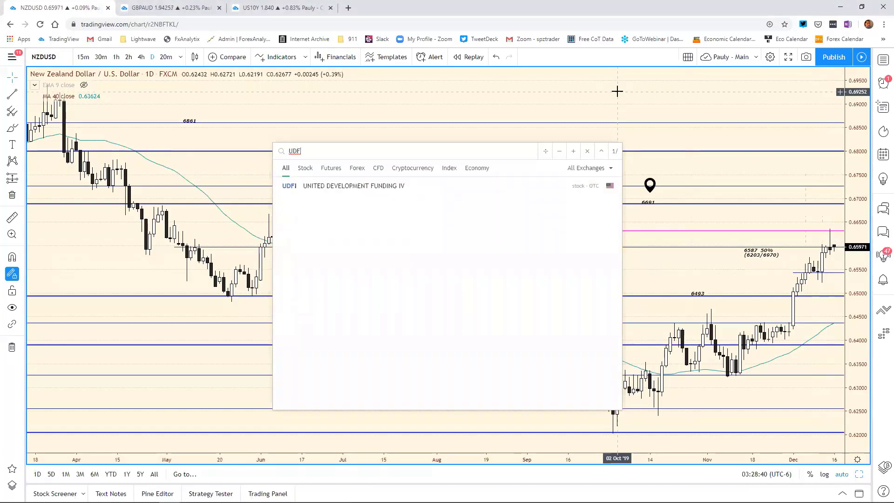
key("BackSpace")
key("BackSpace")
key("BackSpace")
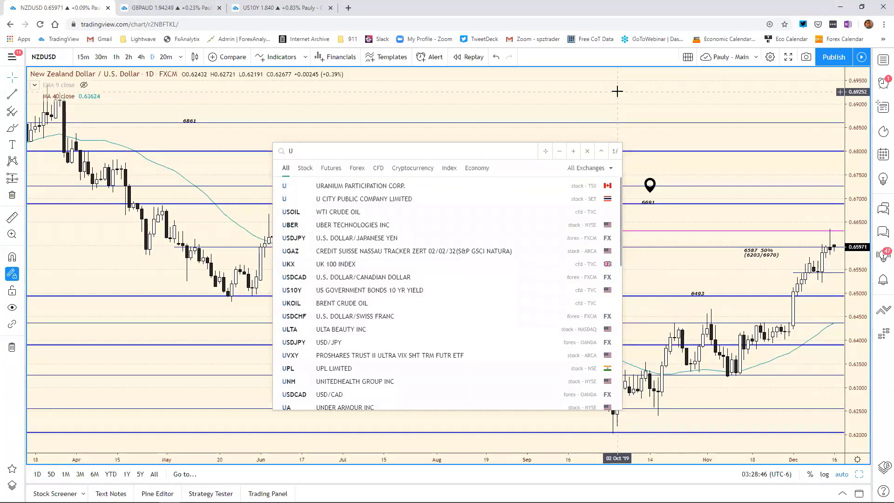
key("Escape")
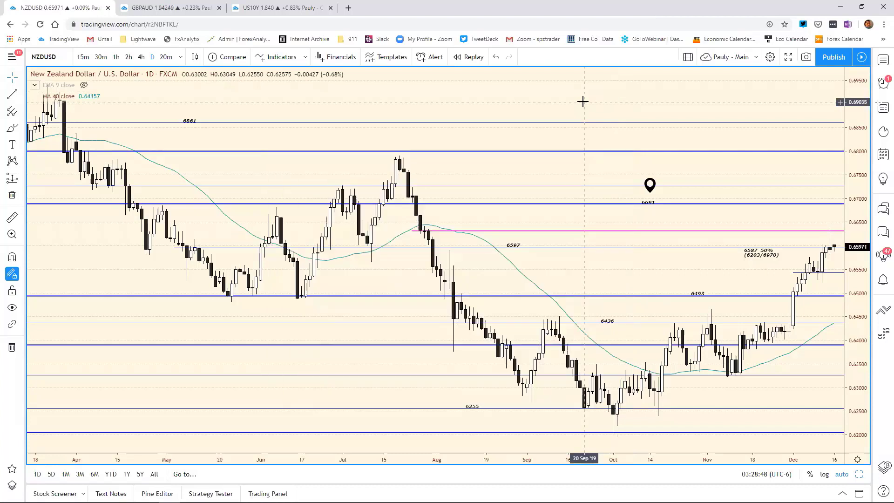
left_click(859, 475)
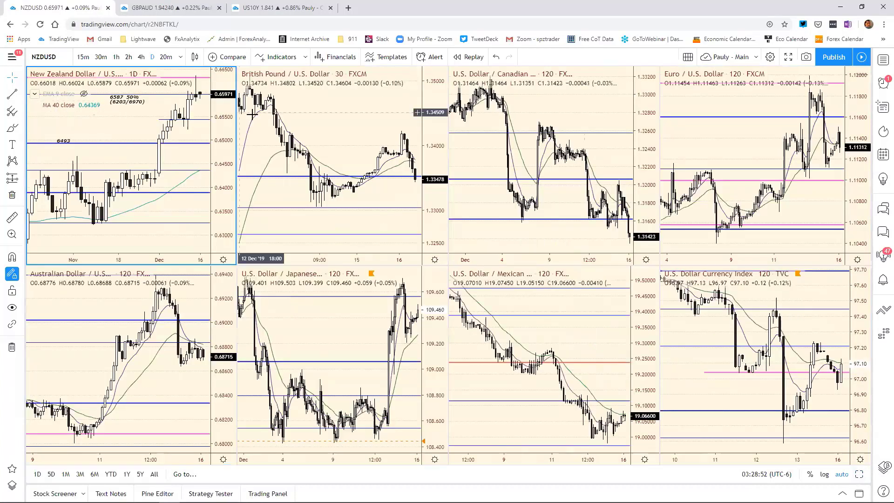
left_click(144, 6)
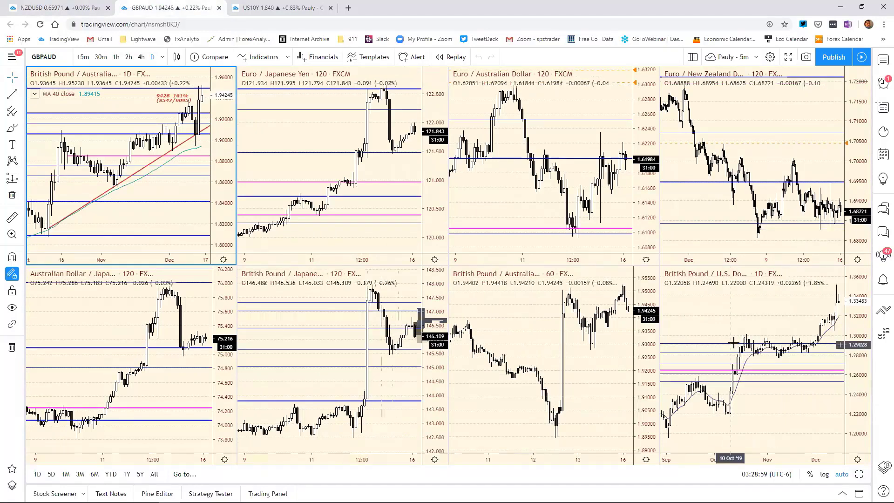
Step: Switch the GBP/USD chart to 2-hour bars and widen the GBP/JPY bars
left_click(707, 318)
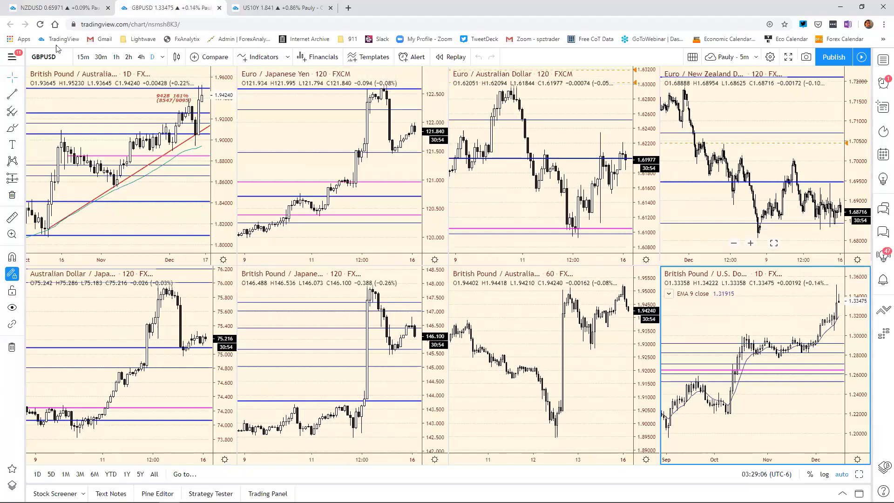
left_click(129, 57)
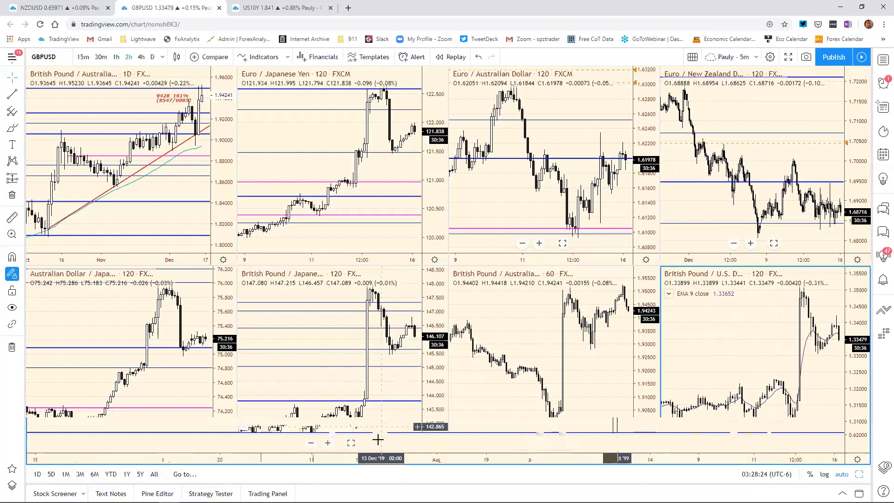
left_click_drag(377, 459, 342, 459)
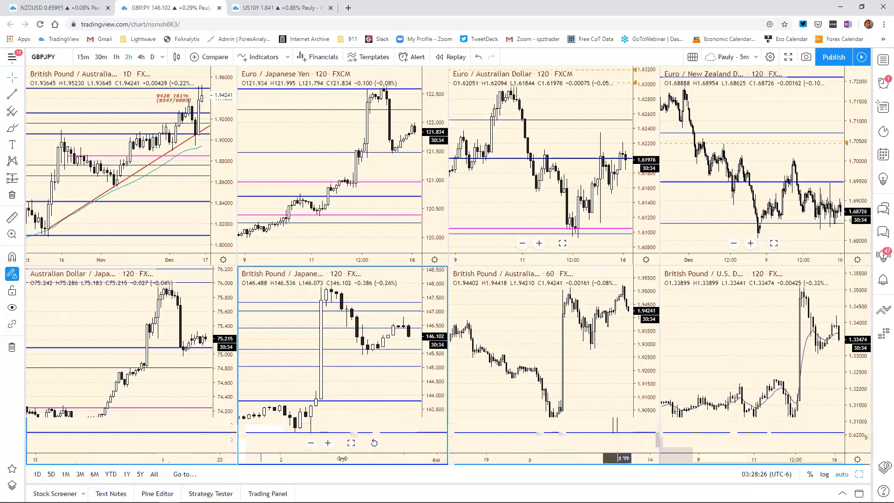
Step: Widen the GBP/AUD and GBP/USD bars and set the lower GBP/AUD chart to 120 minutes
left_click(525, 455)
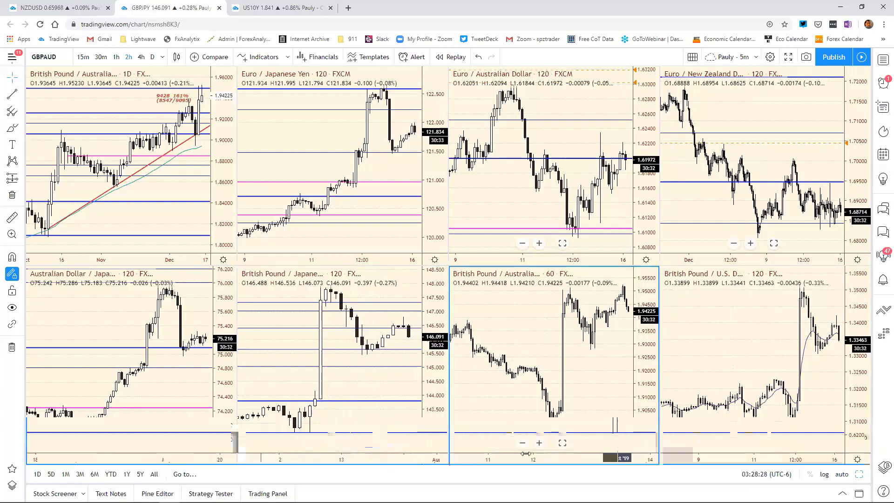
left_click_drag(525, 455, 510, 459)
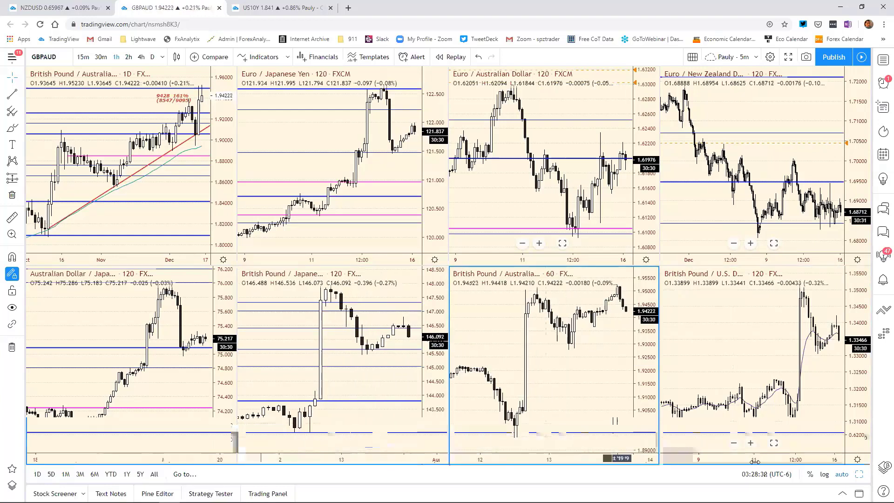
left_click_drag(755, 461, 742, 461)
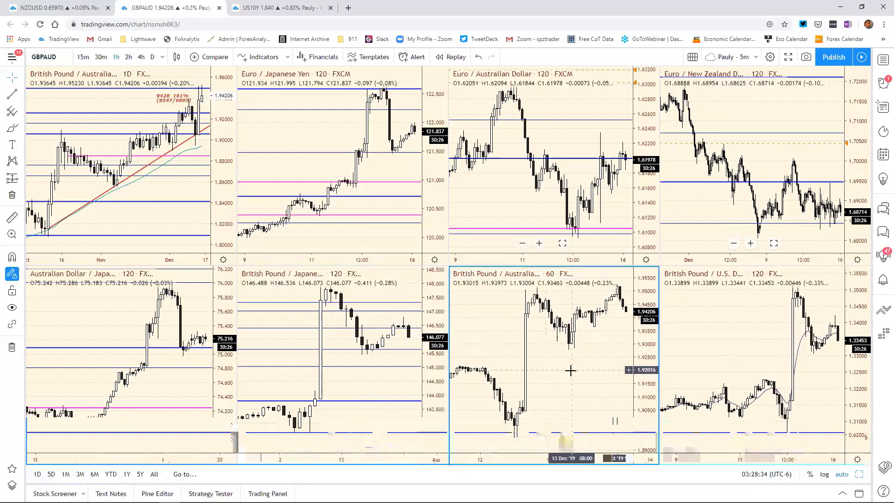
type("120")
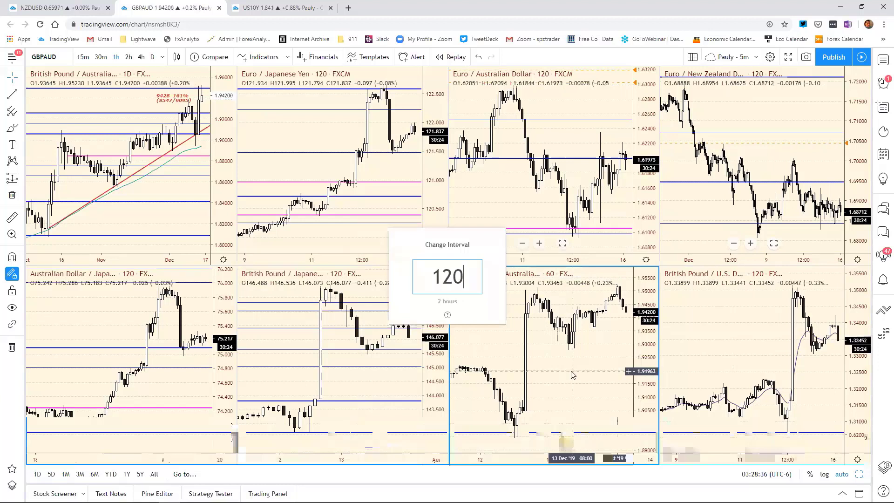
key("Return")
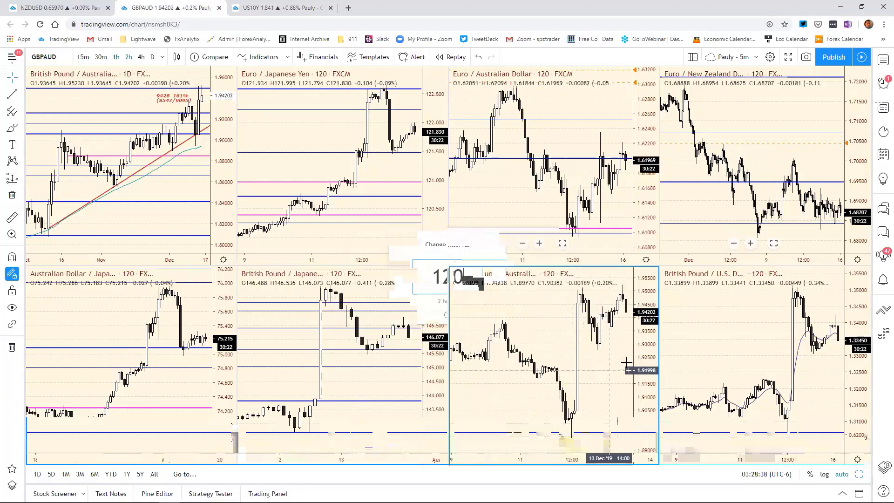
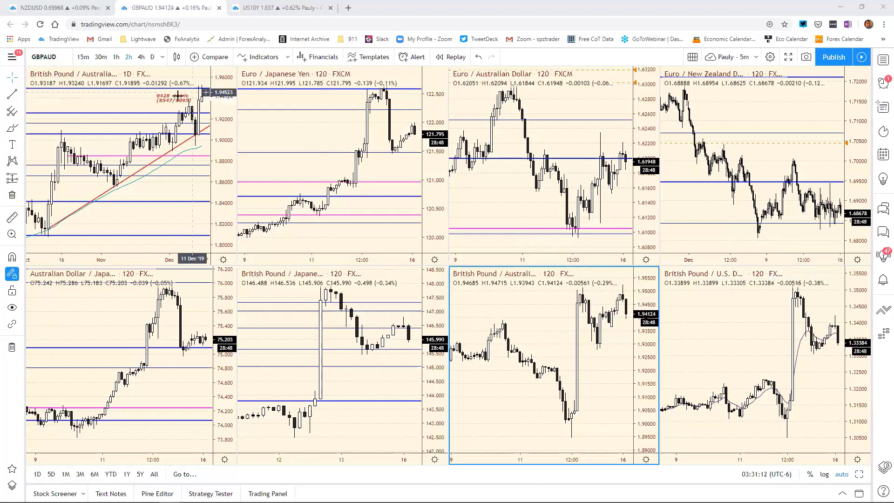
Step: Switch to the NZDUSD tab and maximize the NZD/USD daily chart pane out of the eight-chart grid
left_click(86, 8)
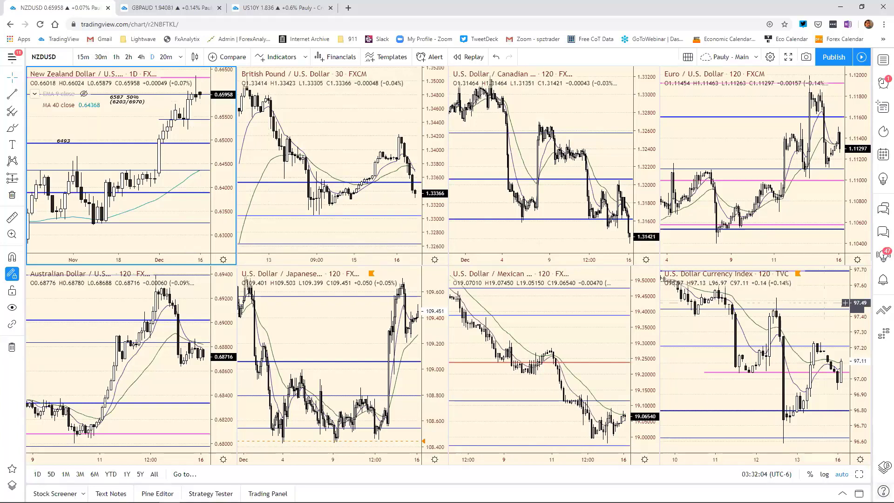
left_click(860, 474)
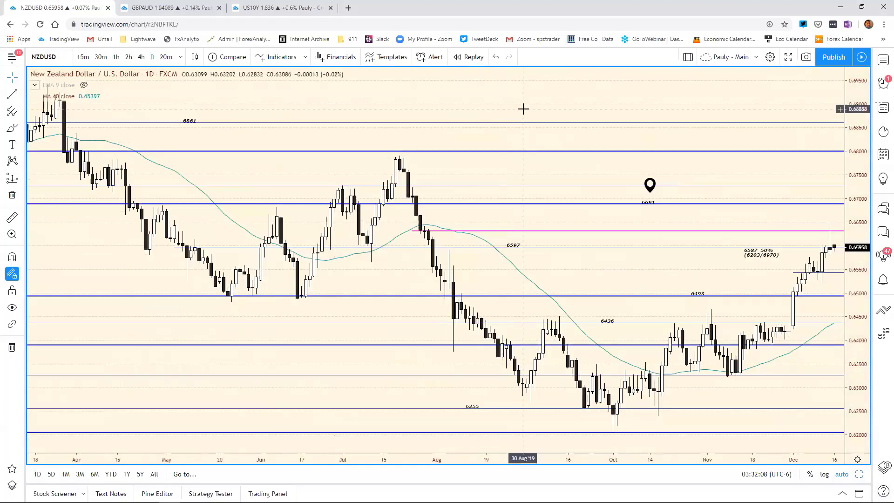
Step: Load the USD/CAD daily chart, zoom out, select its 3136 level, and bring the bias workbook forward
type("USDCAD")
key("Return")
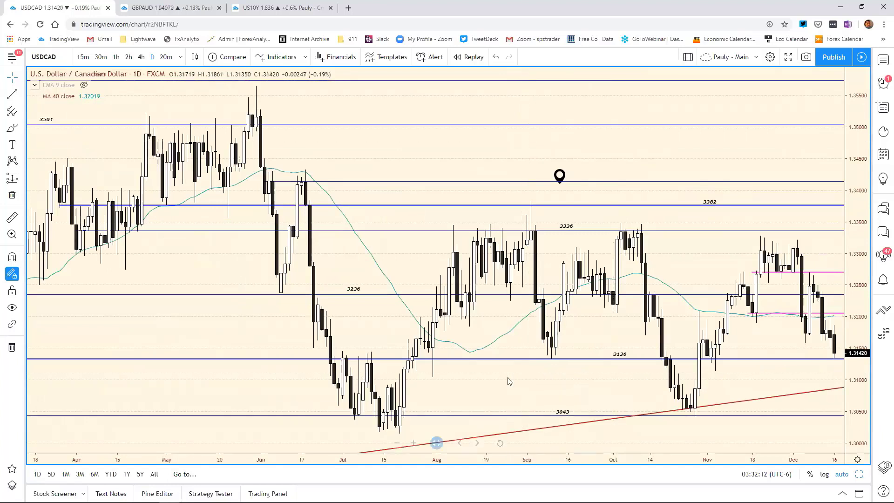
scroll(435, 441, "down", 2)
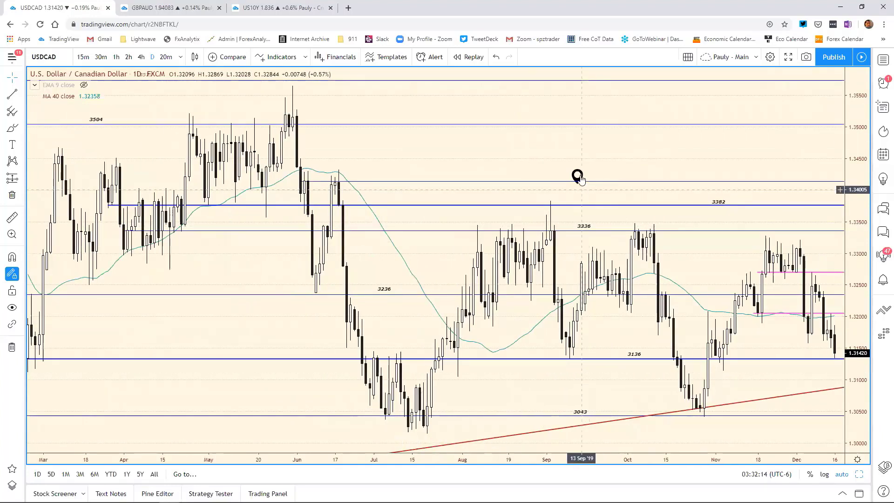
mouse_move(580, 178)
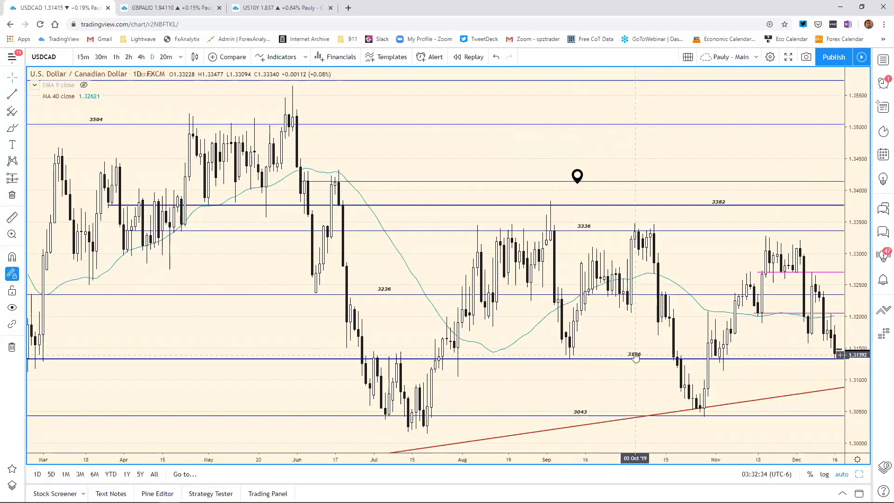
left_click(634, 354)
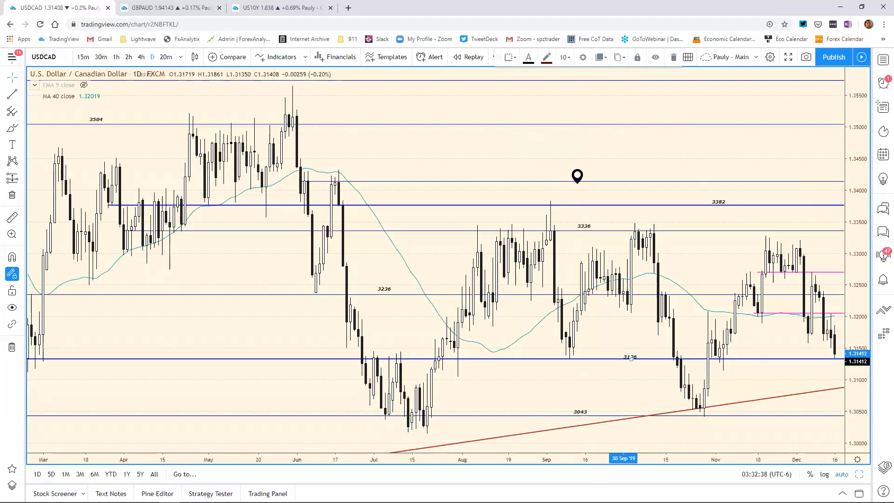
key("alt+Tab")
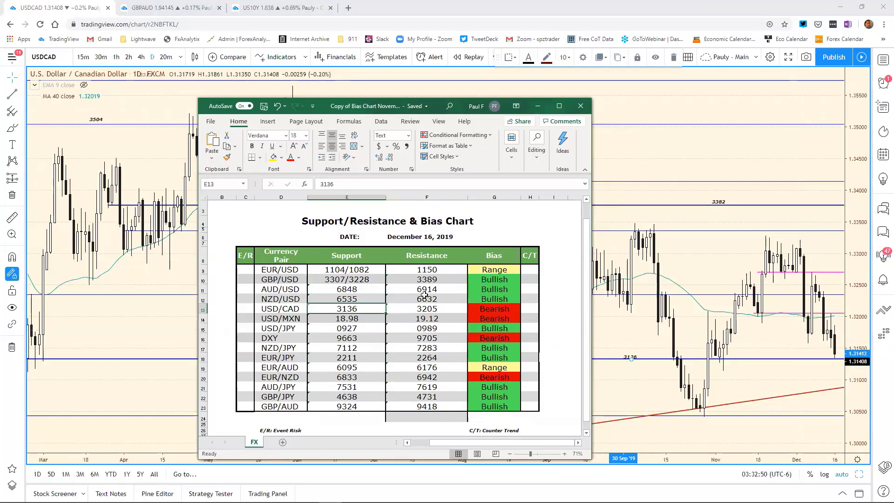
Step: Change USD/CAD resistance in F13 from 3205 to 3179 and move the Excel window left
left_click(434, 310)
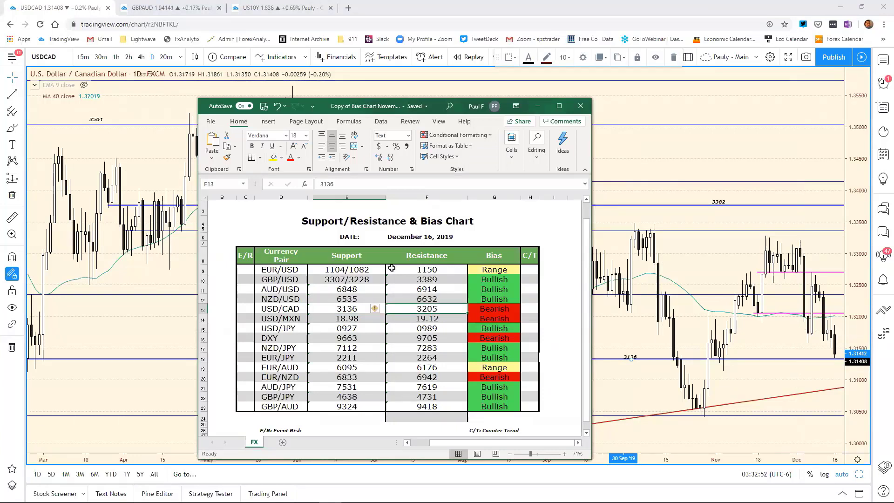
left_click(339, 187)
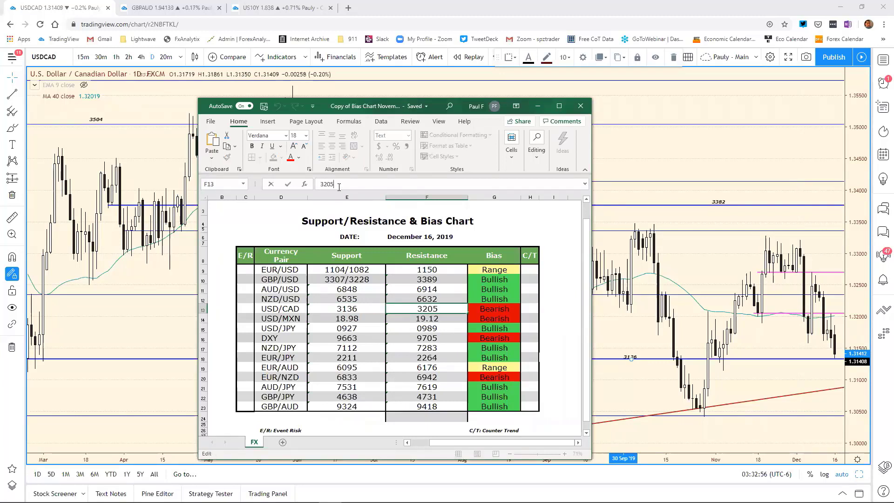
key("BackSpace")
key("BackSpace")
key("BackSpace")
type("0")
type("179")
key("Return")
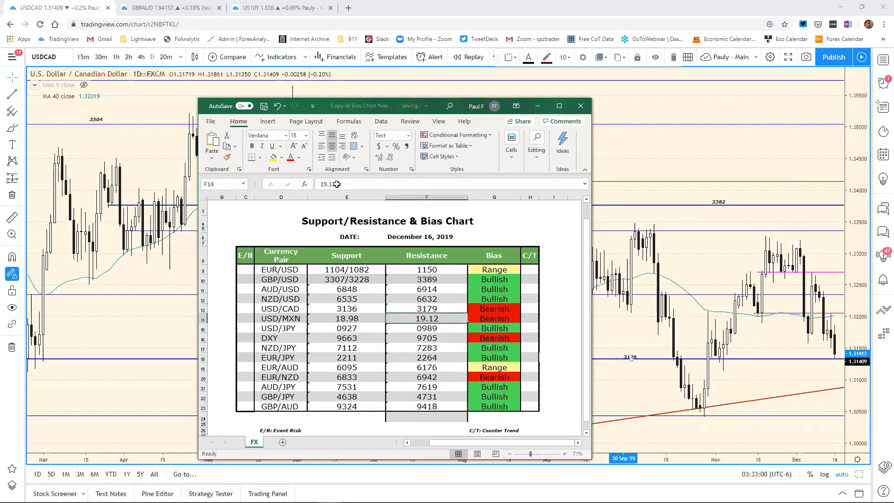
left_click_drag(429, 106, 85, 96)
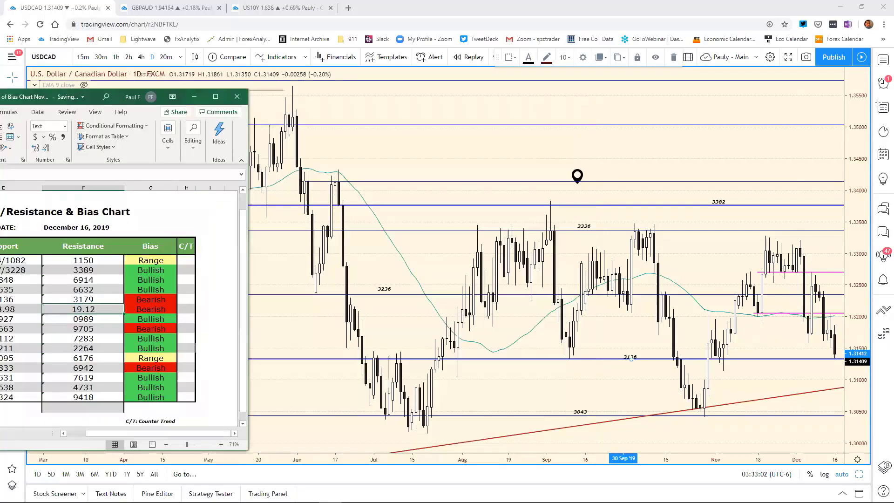
Step: Switch the chart to the USD/MXN daily chart, zoom out, then return to the bias workbook
key("alt+Tab")
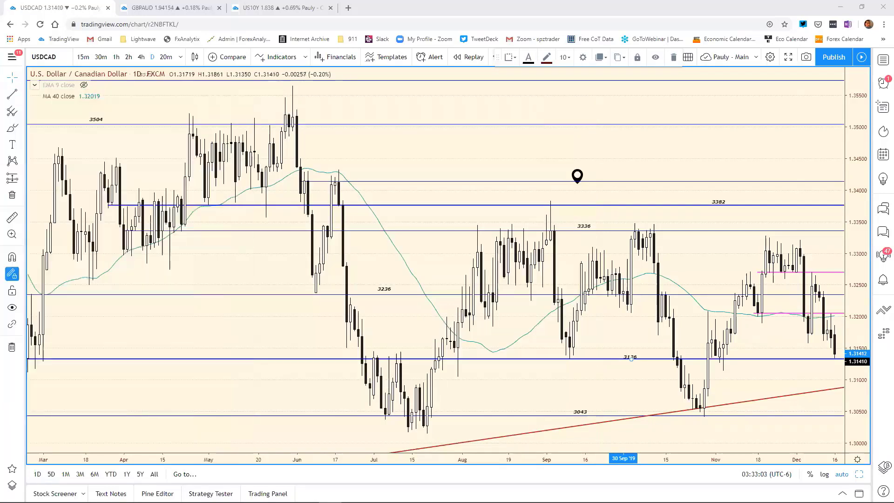
left_click(358, 100)
type("U")
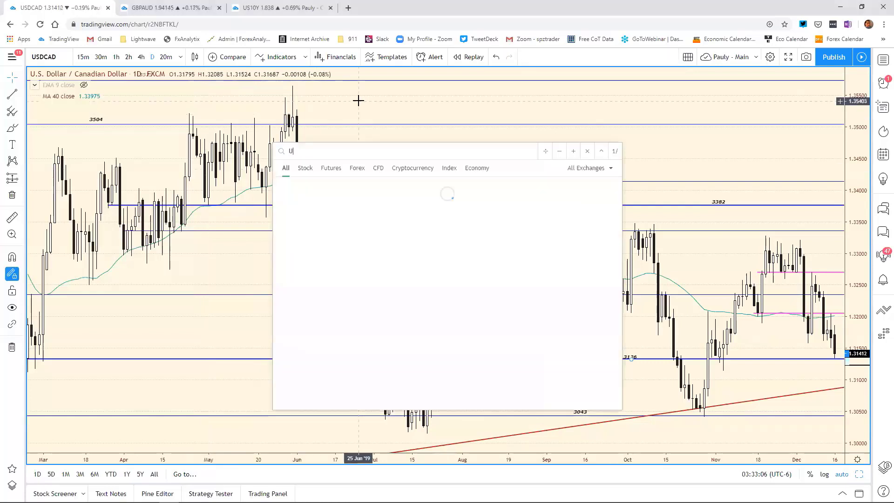
type("SDMXN")
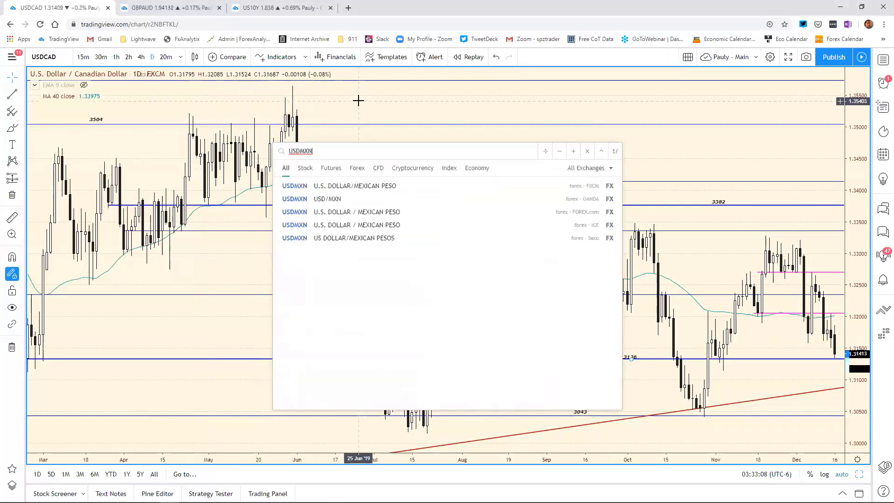
key("Return")
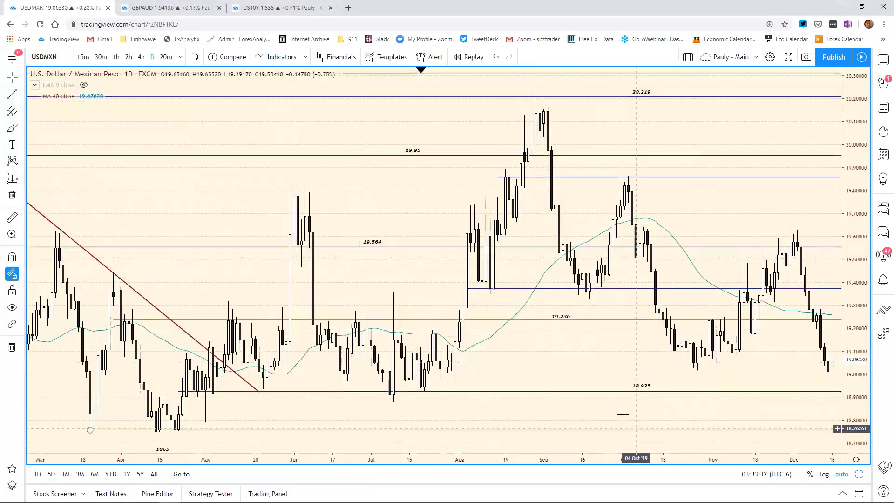
mouse_move(500, 443)
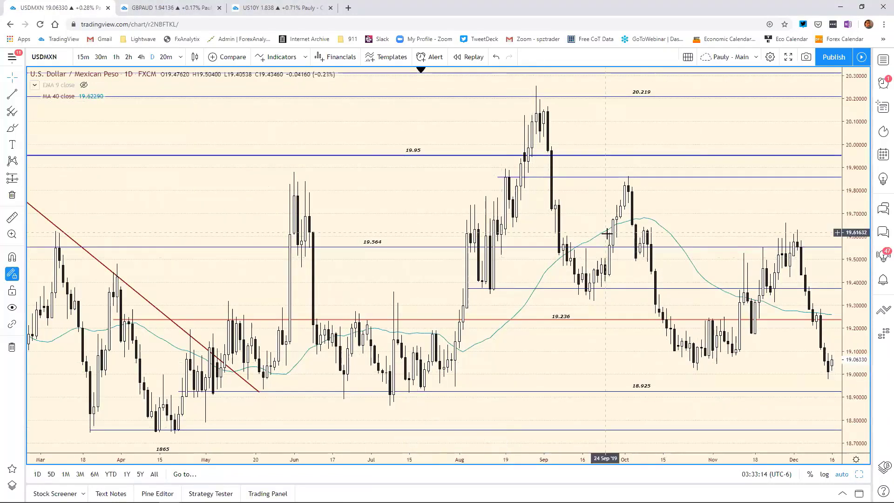
scroll(538, 460, "down", 3)
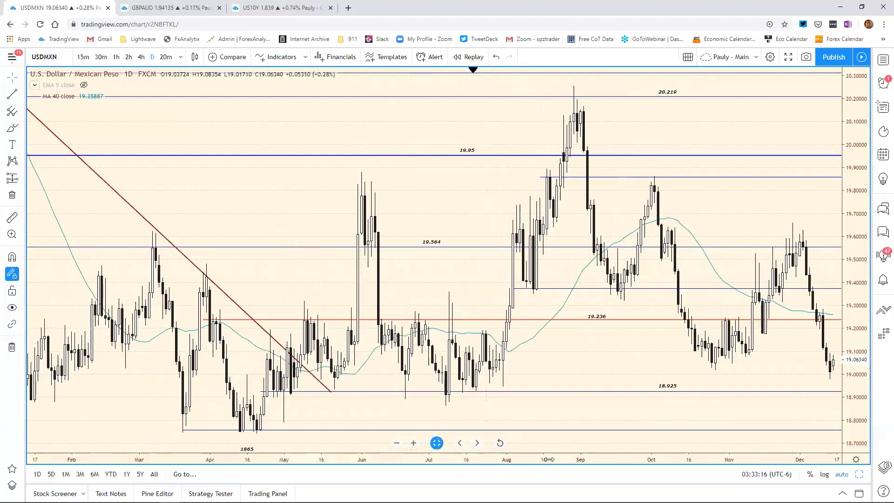
scroll(558, 460, "up", 5)
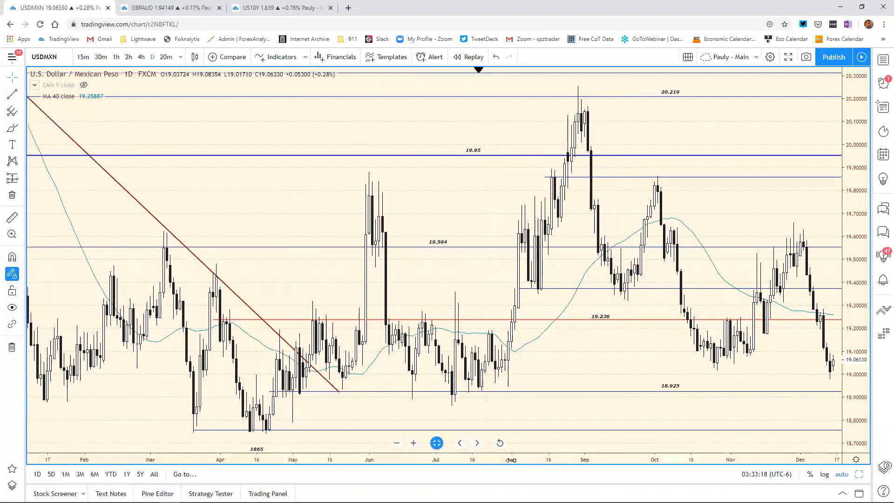
scroll(541, 460, "down", 2)
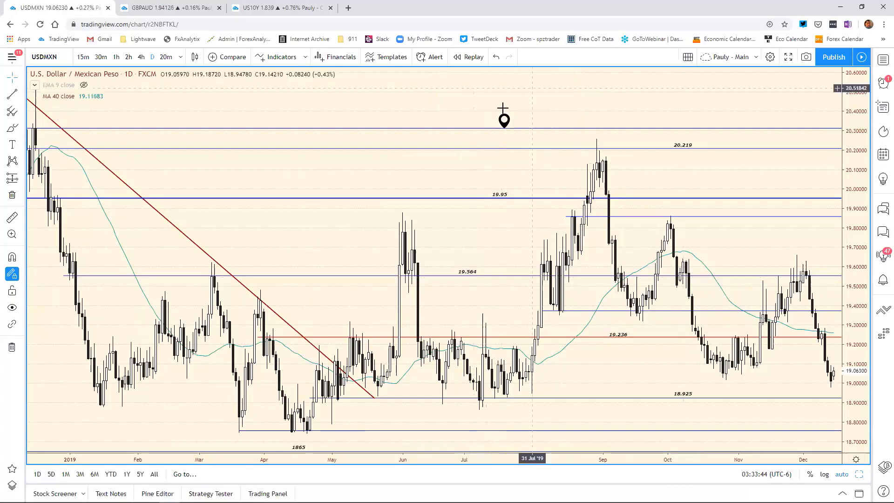
mouse_move(507, 121)
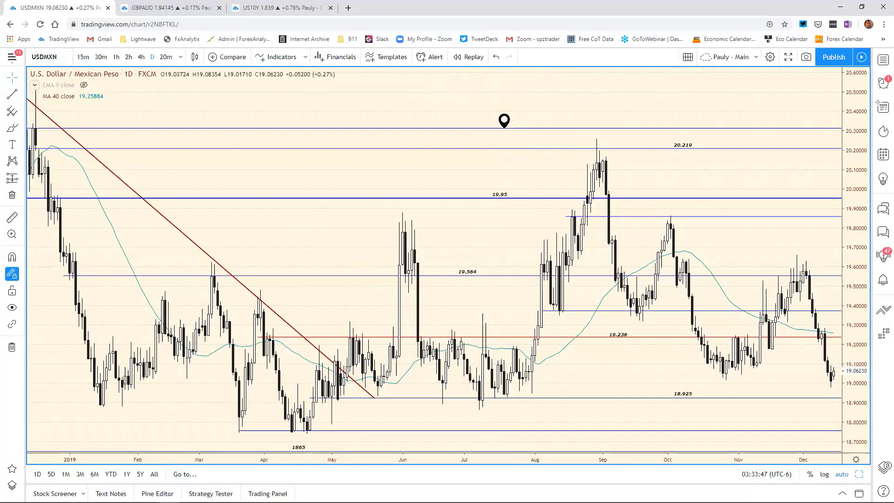
key("alt+Tab")
Step: Trim the USD/MXN support in E14 to 19.1
left_click(427, 358)
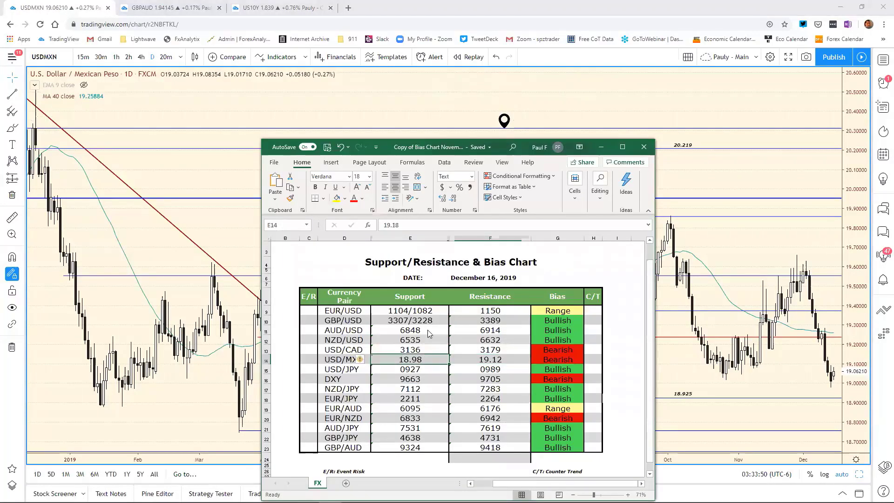
left_click(400, 225)
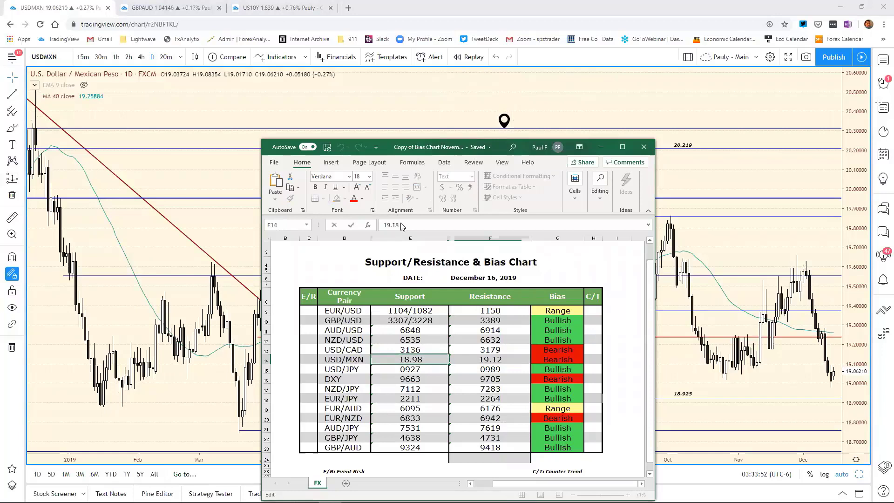
key("BackSpace")
key("Return")
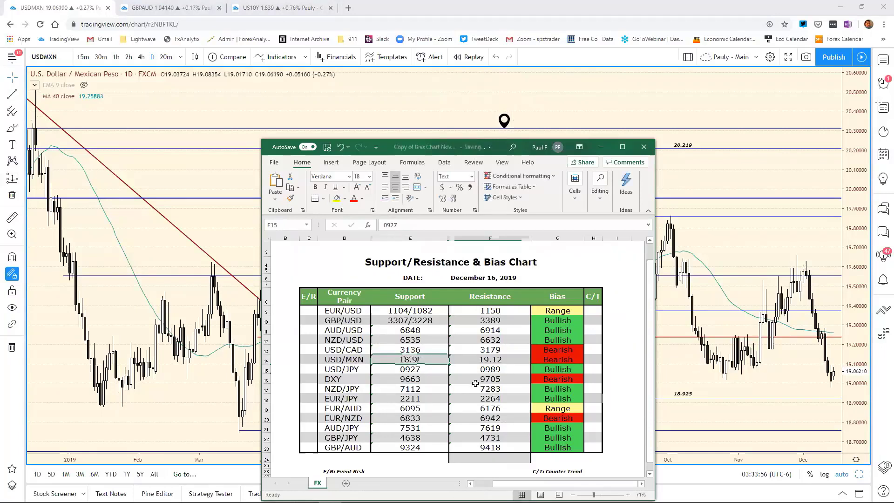
Step: Recommit the USD/MXN resistance in F14 as 19.08 and push the workbook aside
left_click(505, 359)
left_click(462, 232)
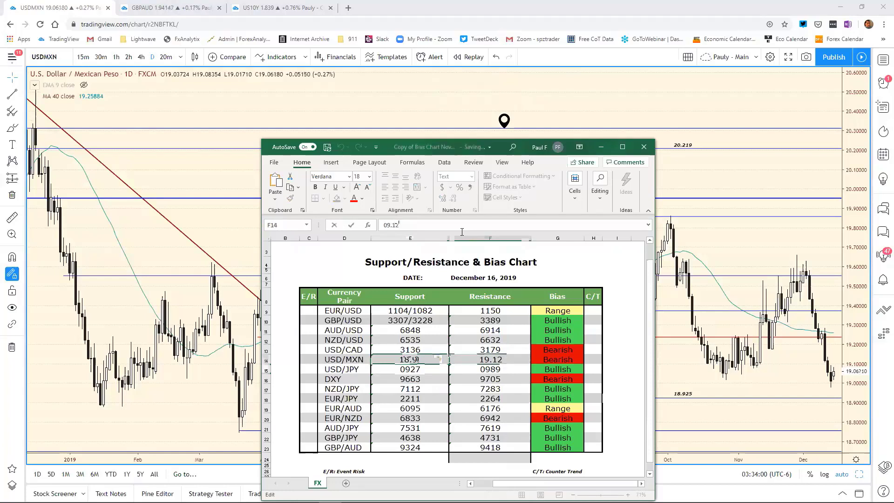
key("Return")
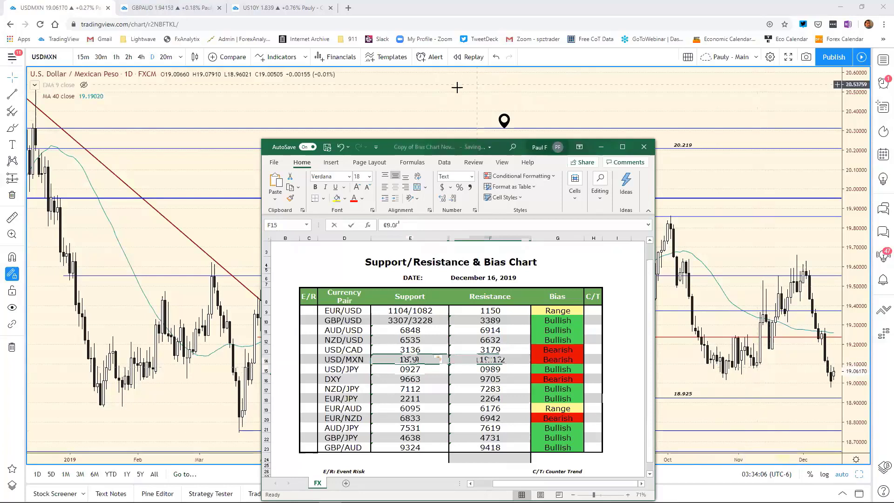
left_click_drag(393, 138, 0, 57)
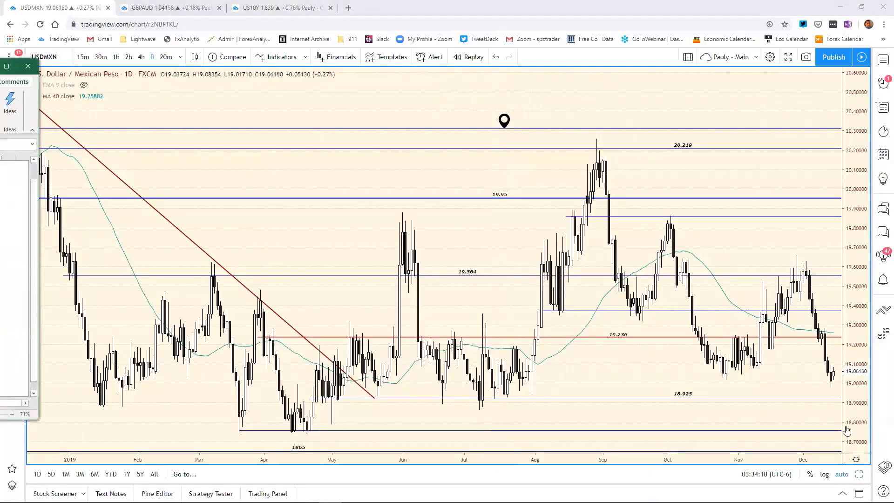
Step: Load the USD/JPY daily chart, zoom out to show its drawn levels, then switch to Excel
left_click_drag(776, 457, 668, 410)
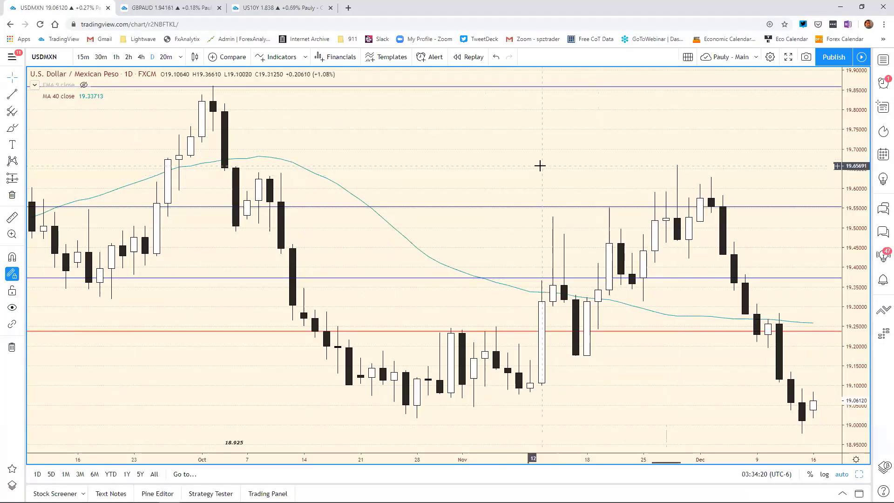
type("US")
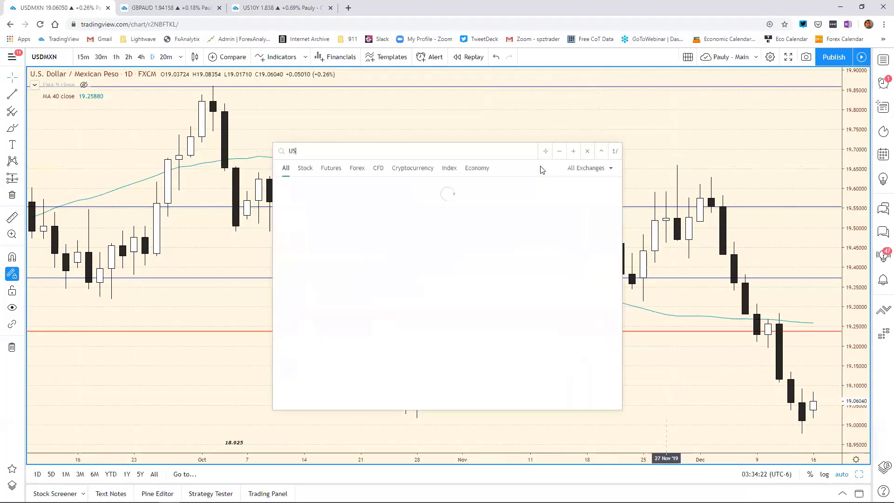
type("DJPY")
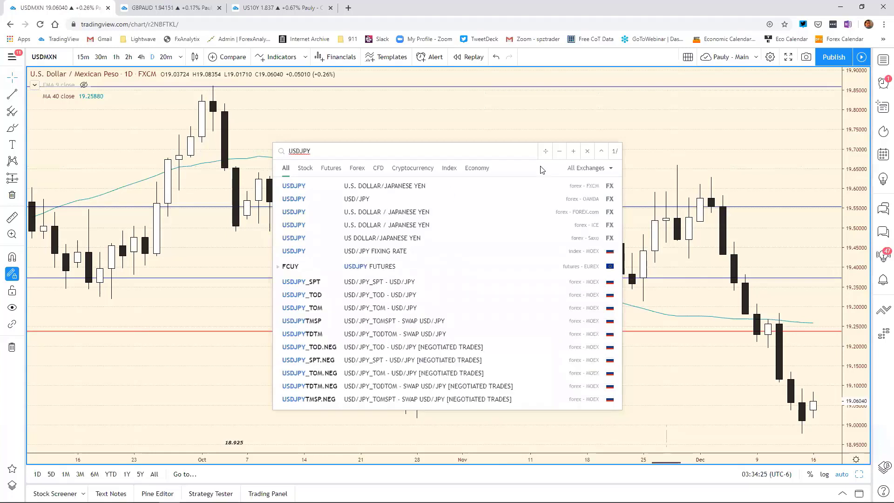
key("Return")
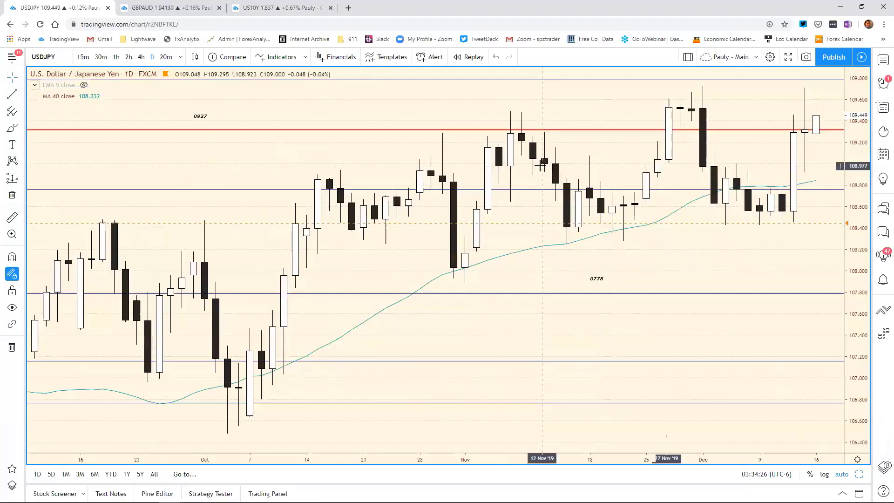
scroll(481, 447, "down", 4)
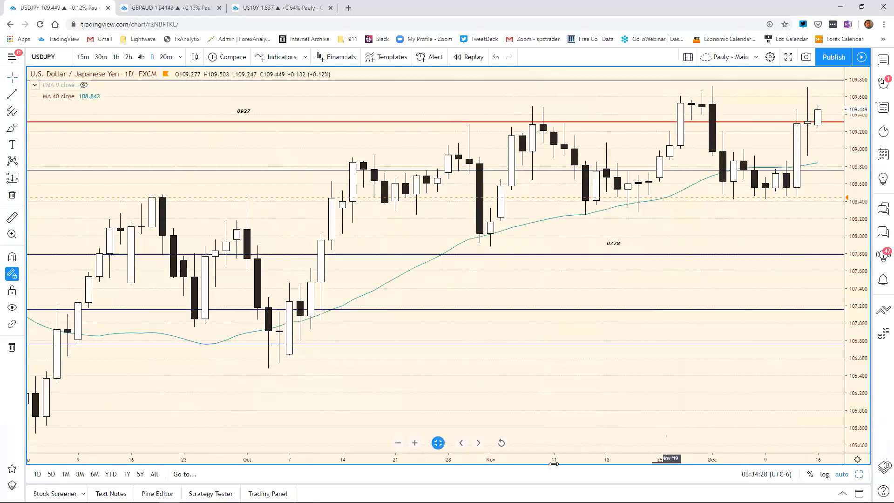
scroll(640, 468, "down", 6)
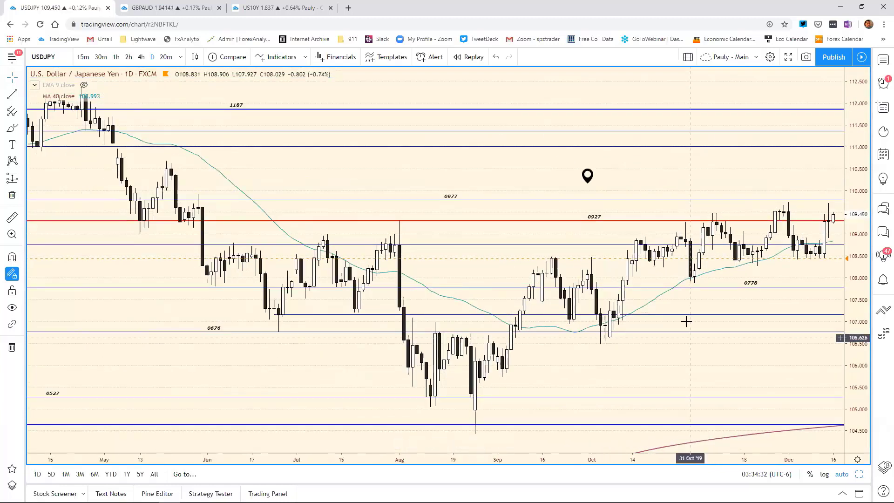
mouse_move(589, 176)
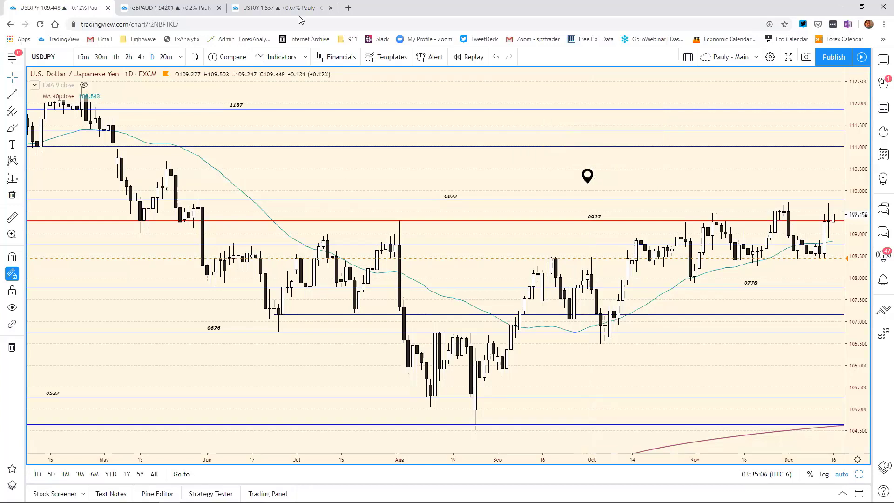
key("alt+Tab")
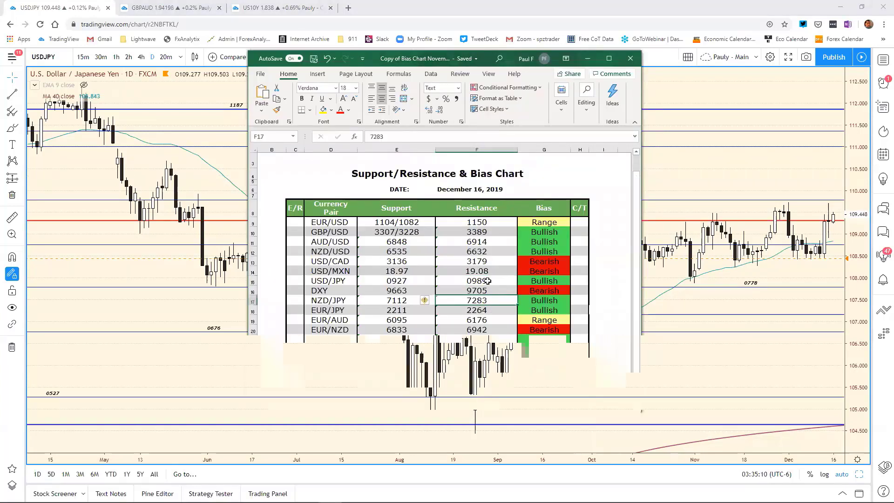
Step: Change the USD/JPY resistance in F15 to 0964
left_click(388, 134)
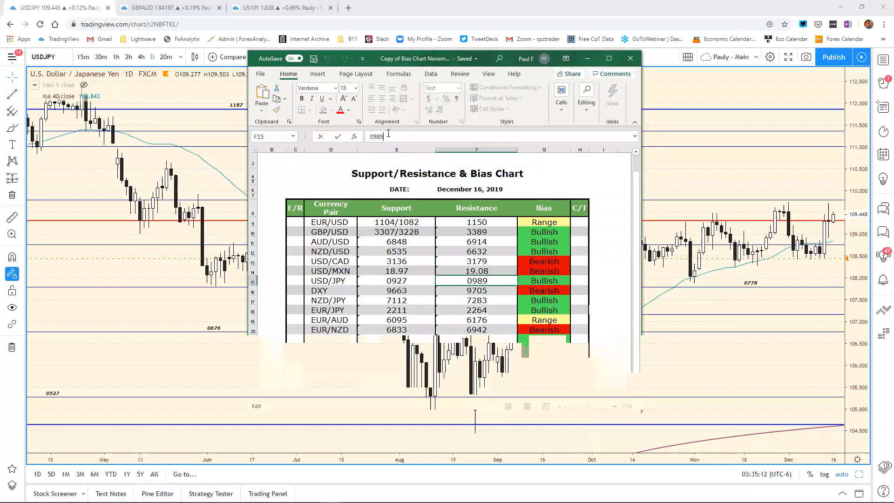
key("BackSpace")
type("64")
key("Return")
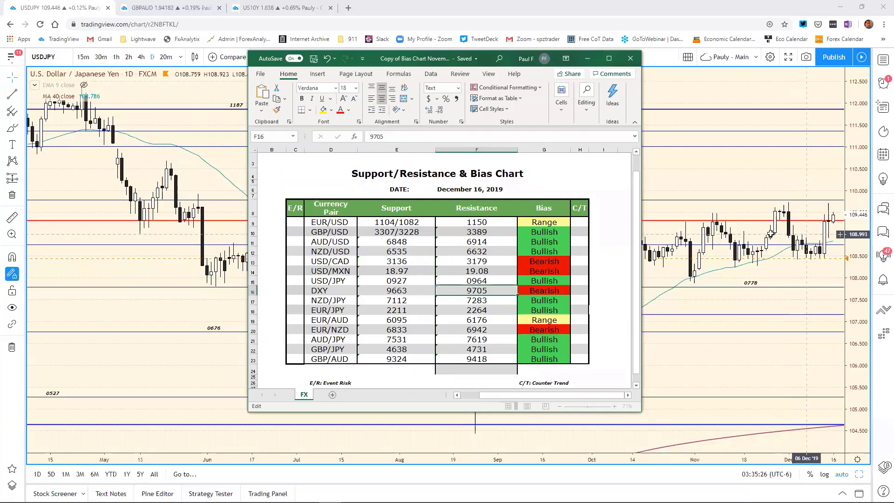
Step: Set the USD/JPY support in E15 to 0908 and minimize Excel
left_click(405, 281)
left_click(393, 134)
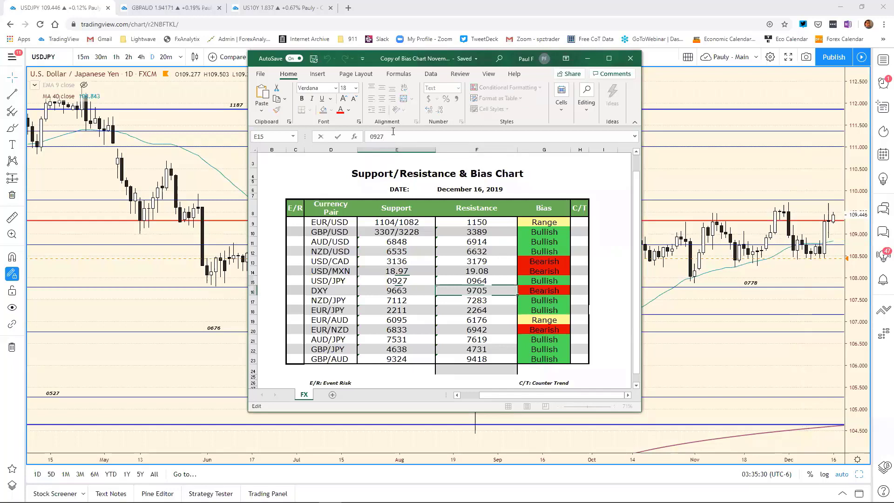
key("BackSpace")
key("BackSpace")
type("98")
key("Return")
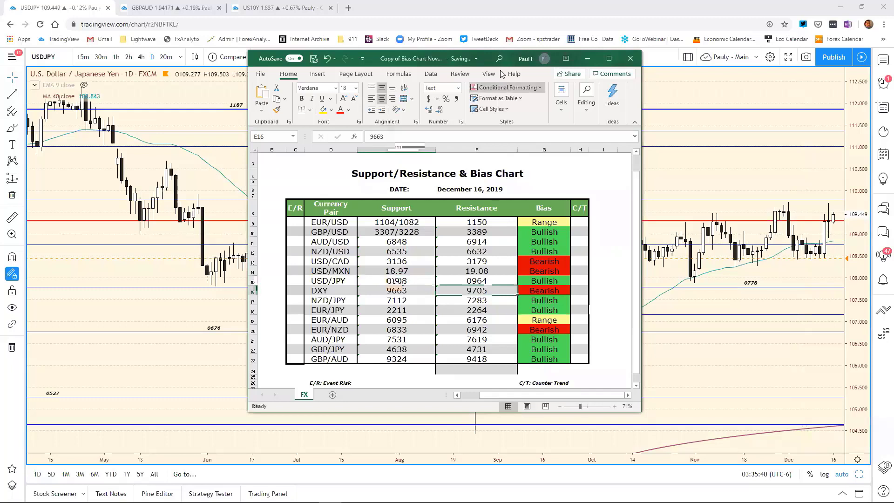
left_click(588, 58)
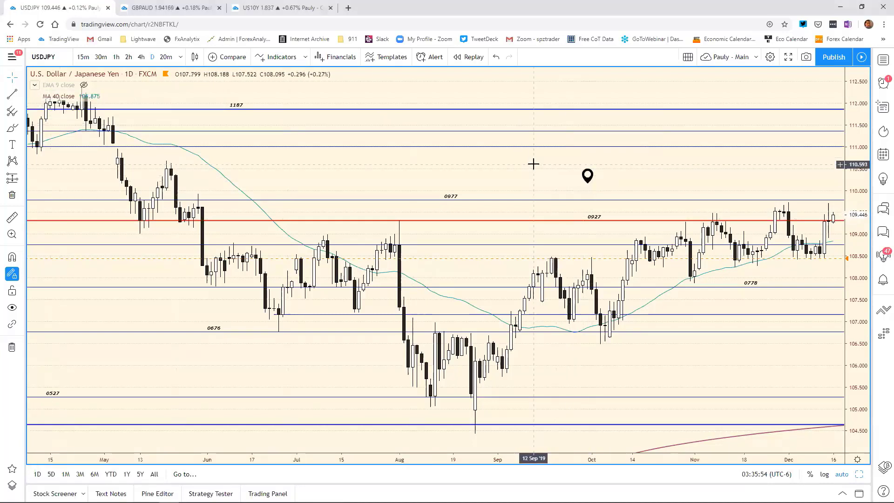
Step: Load the DXY daily chart and zoom out to see its marked levels
type("DXY")
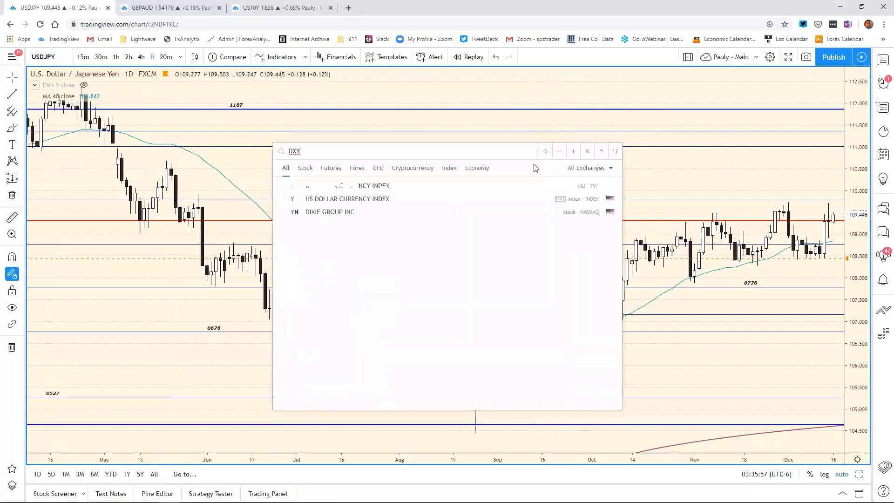
key("Return")
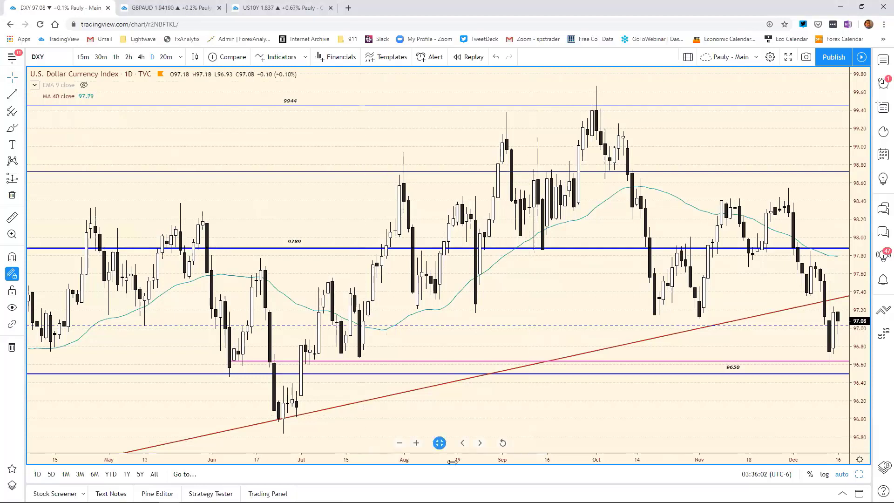
scroll(453, 463, "down", 3)
mouse_move(674, 410)
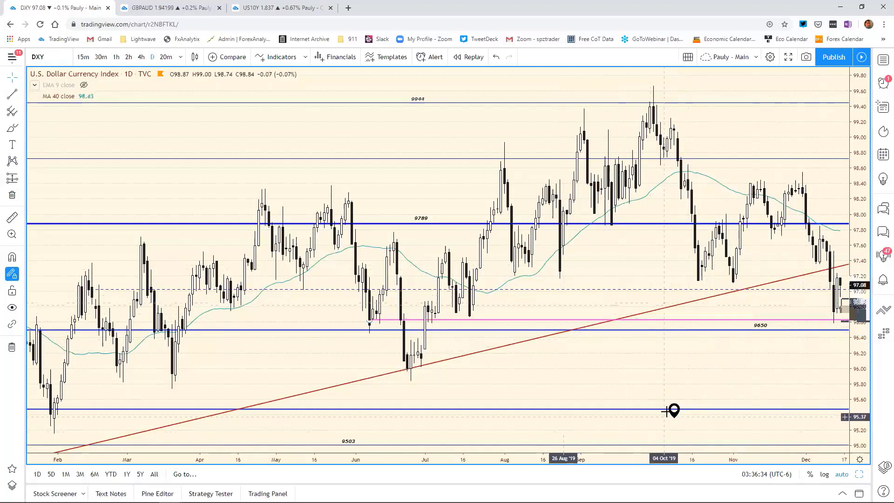
mouse_move(675, 410)
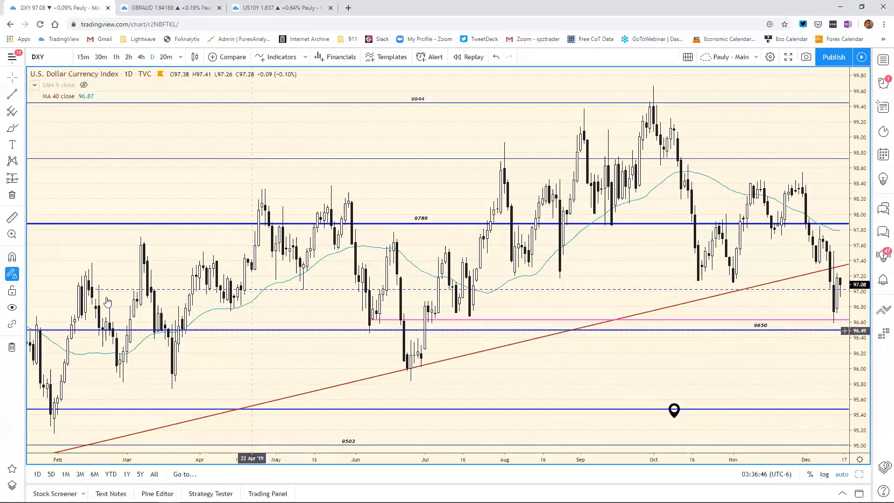
Step: Clone the pink horizontal ray and move the copy up to about 97.40 by the latest bars
right_click(371, 320)
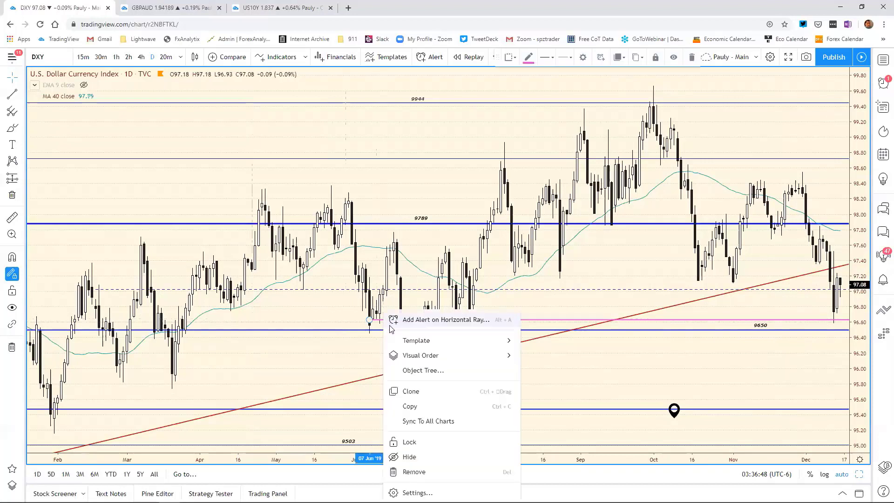
left_click(412, 391)
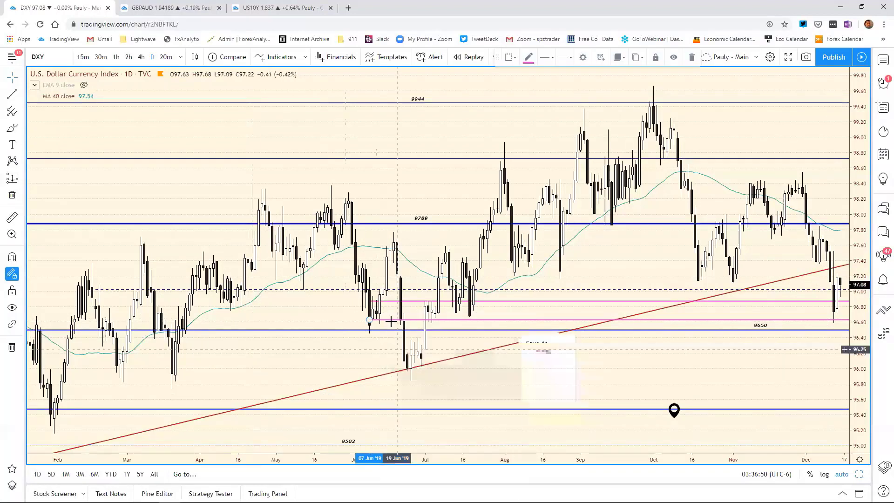
mouse_move(390, 304)
left_mouse_down()
mouse_move(570, 282)
mouse_move(813, 273)
mouse_move(830, 262)
left_mouse_up()
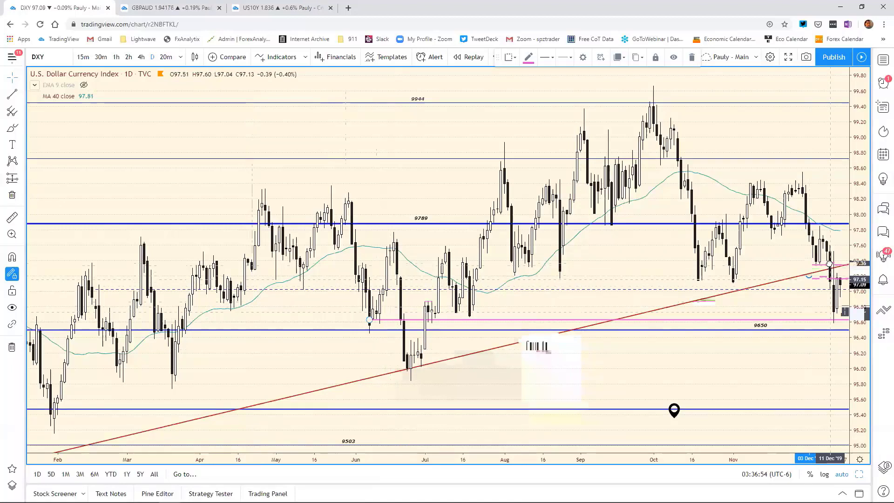
left_click(776, 257)
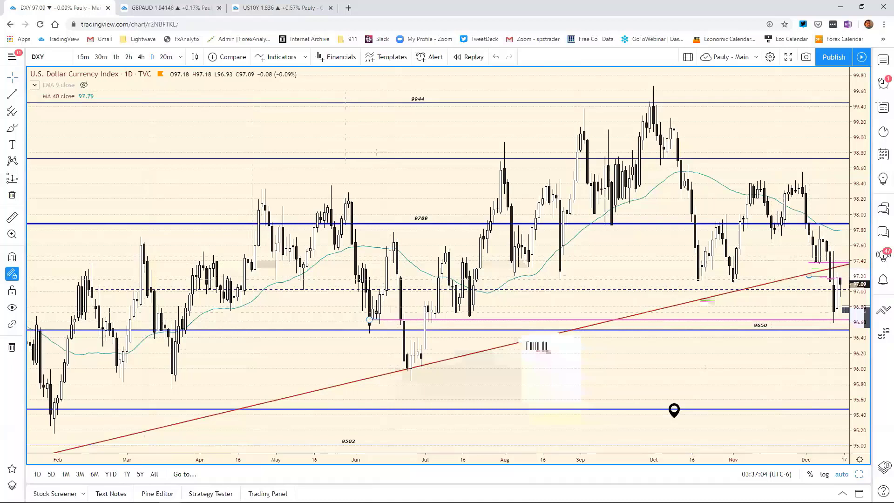
Step: In the bias workbook, change the DXY resistance in F16 from 9705 to 9738
key("alt+Tab")
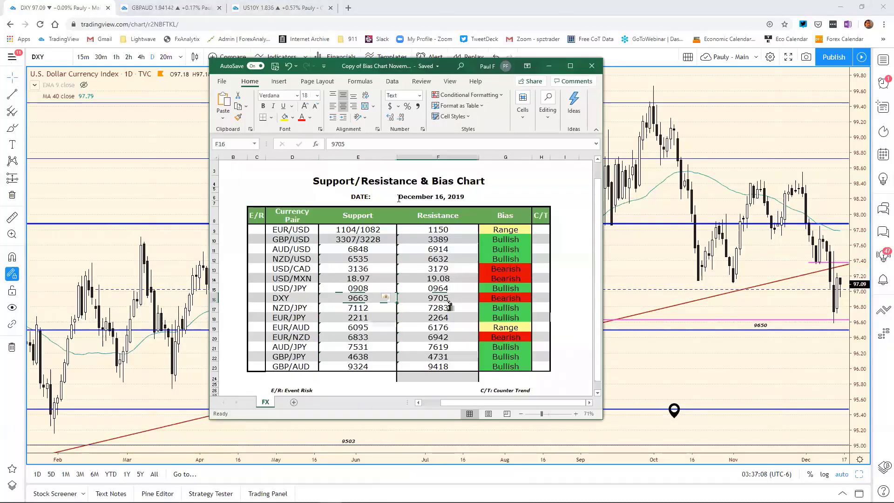
left_click(347, 144)
key("BackSpace")
key("BackSpace")
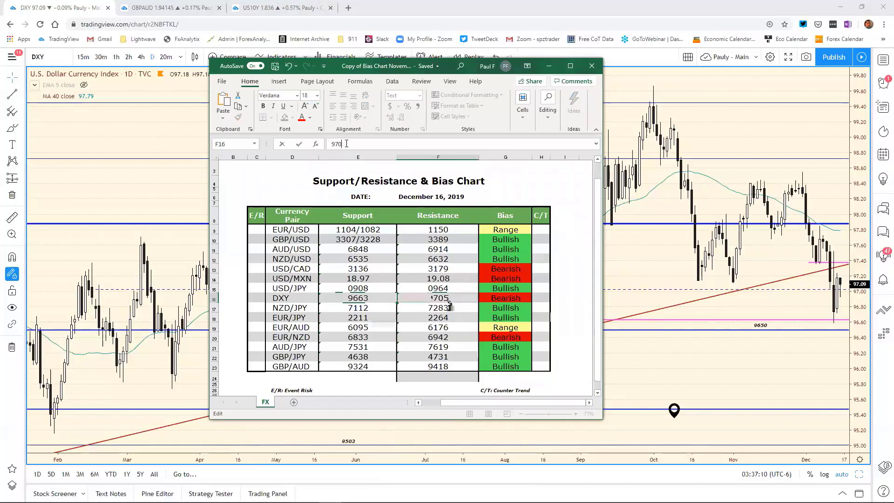
type("8")
key("Return")
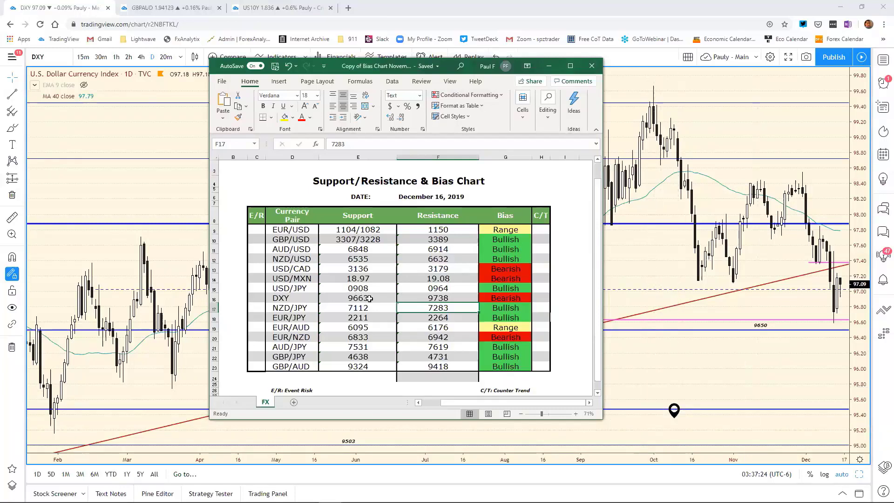
Step: Enter 7681 as the NZD/JPY resistance in F17, then minimize Excel
left_click(351, 149)
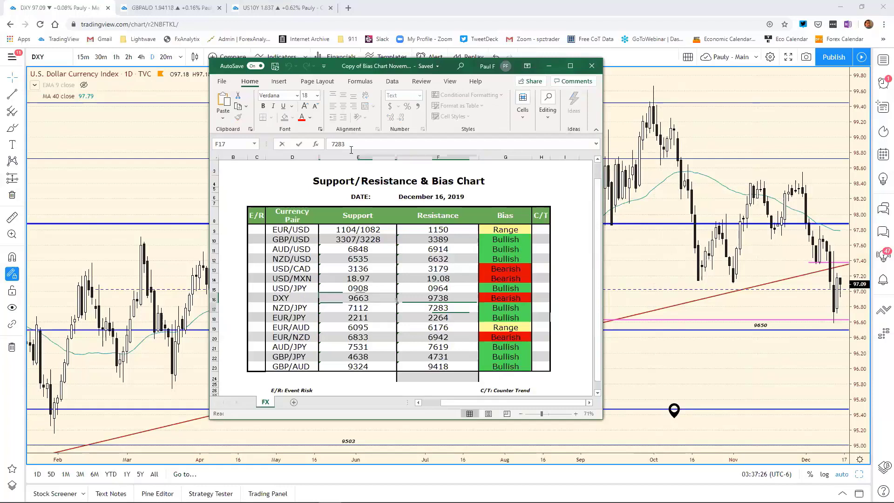
key("BackSpace")
key("BackSpace")
key("BackSpace")
key("BackSpace")
type("7681")
key("shift+Tab")
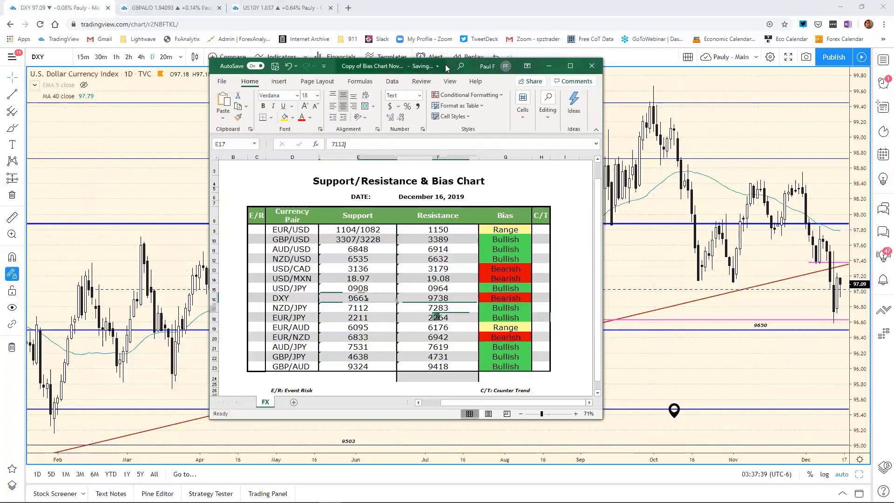
left_click(549, 65)
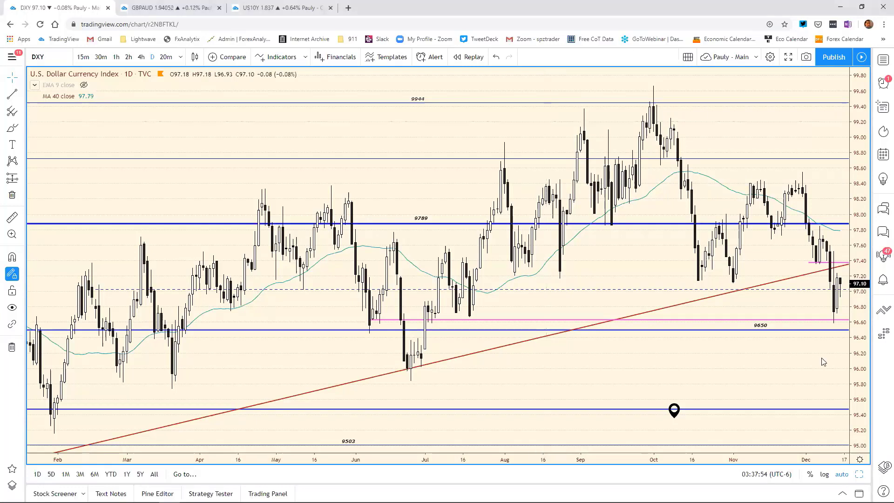
Step: Load NZDJPY into the GBPAUD layout's top-left chart, maximize and zoom it, then bring Excel forward
double_click(229, 161)
left_click(170, 8)
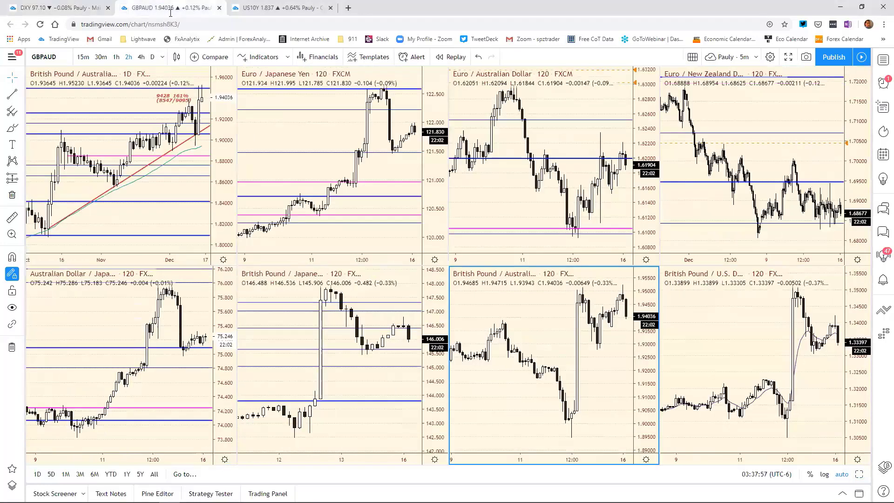
left_click(205, 125)
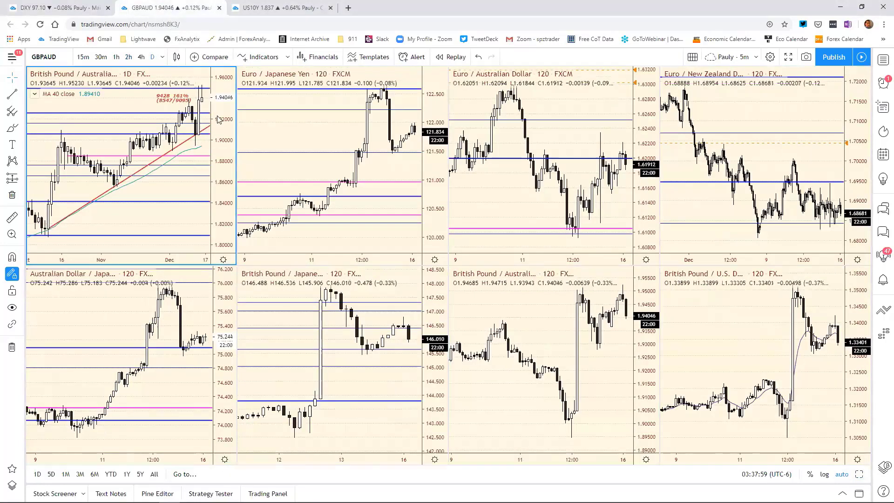
type("NZ")
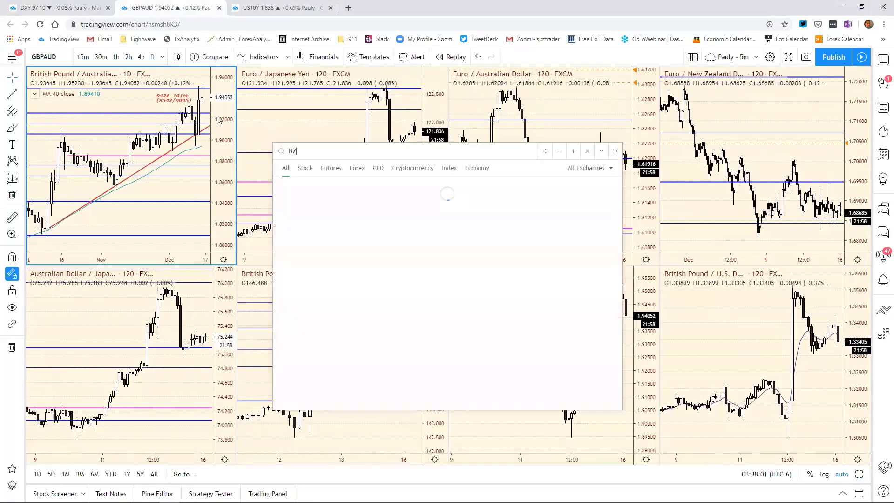
type("DJPY")
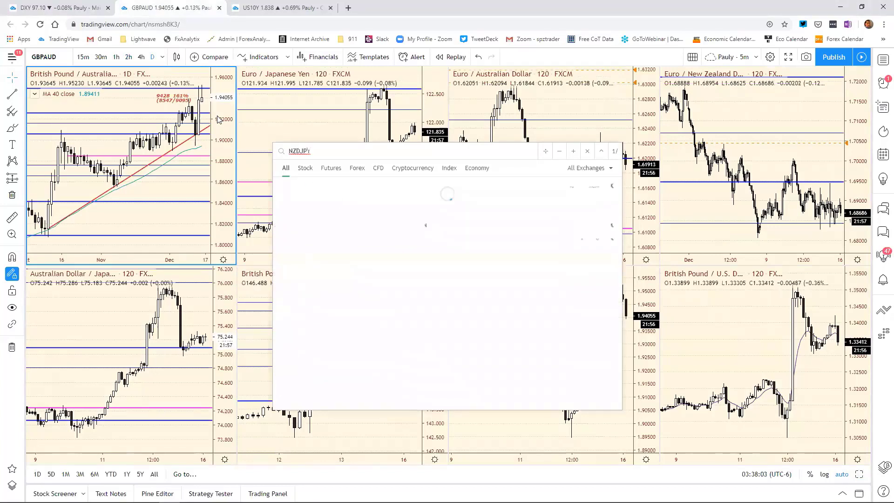
key("Return")
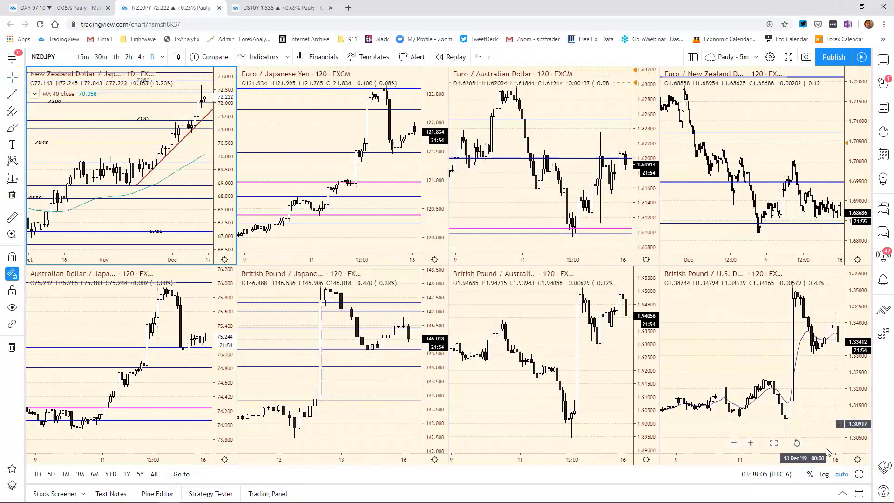
left_click(860, 475)
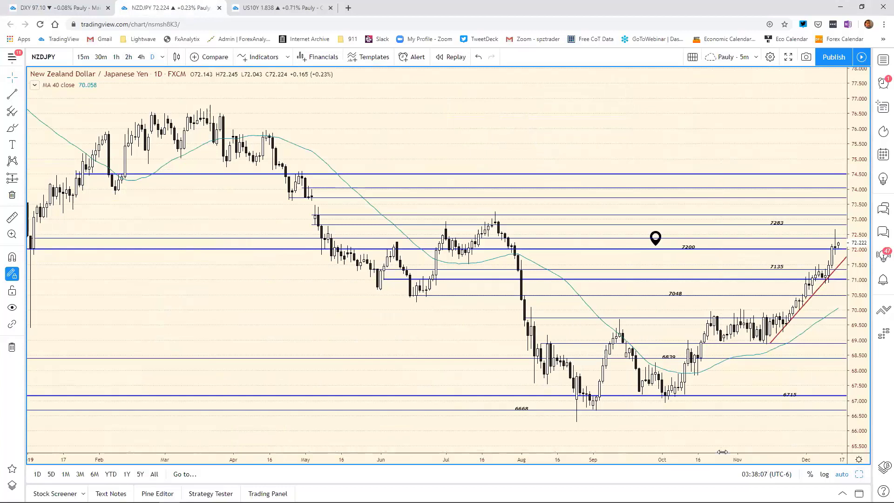
scroll(589, 475, "up", 5)
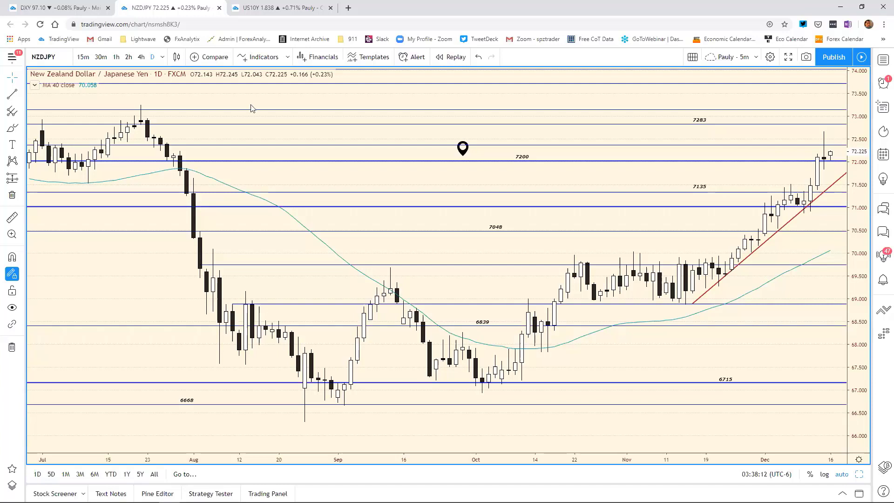
key("alt+Tab")
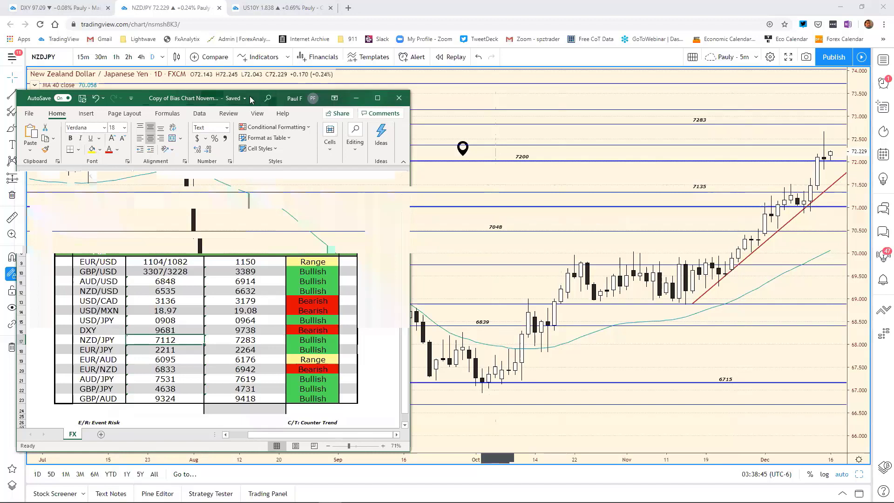
Step: Move the spreadsheet behind the NZD/JPY daily chart and read the note above the 7200 level
left_click(513, 137)
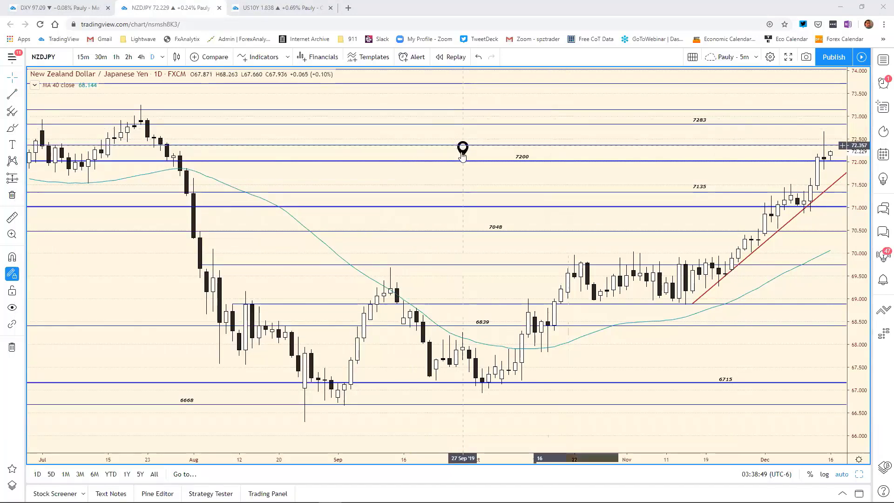
mouse_move(463, 155)
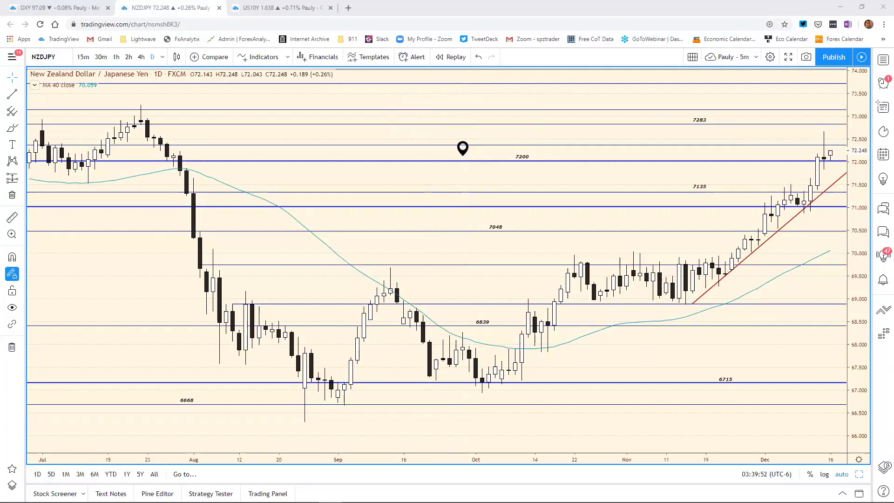
Step: In Excel, change the NZD/JPY resistance from 7283 to 7237
key("alt+Tab")
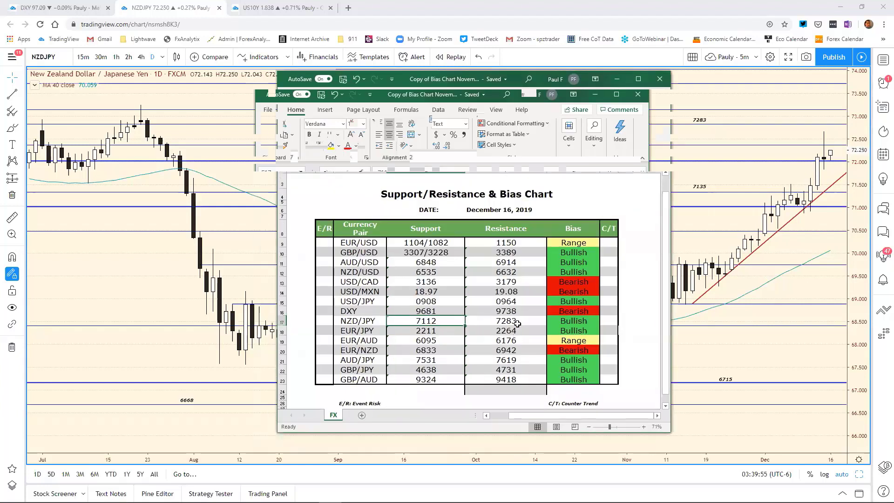
left_click(517, 323)
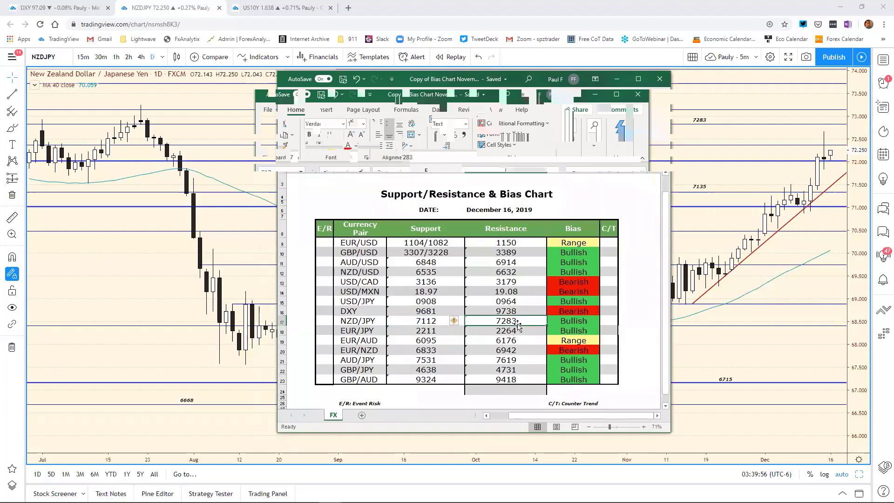
left_click(431, 157)
key("BackSpace")
key("BackSpace")
type("37")
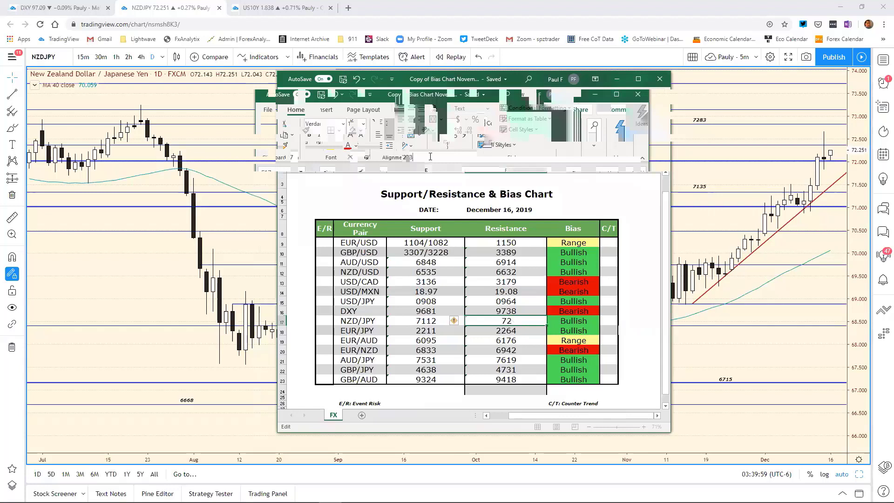
key("Return")
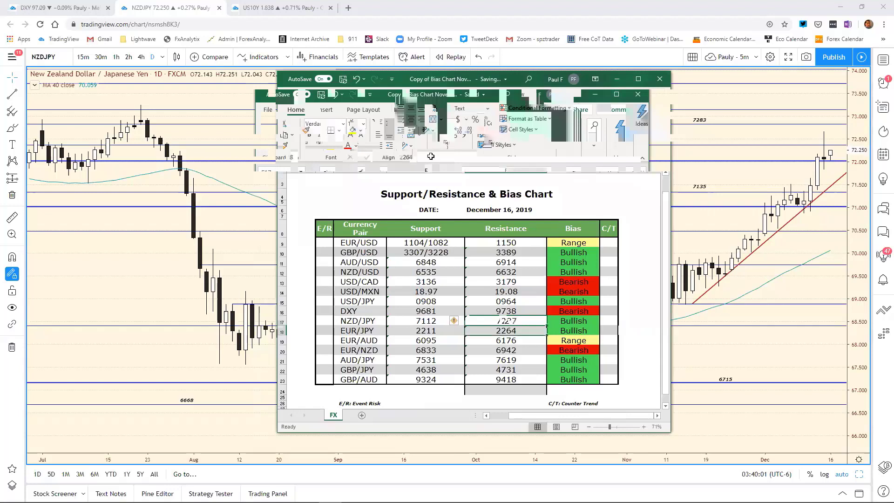
Step: Change the NZD/JPY support from 7112 to 7165
left_click(428, 320)
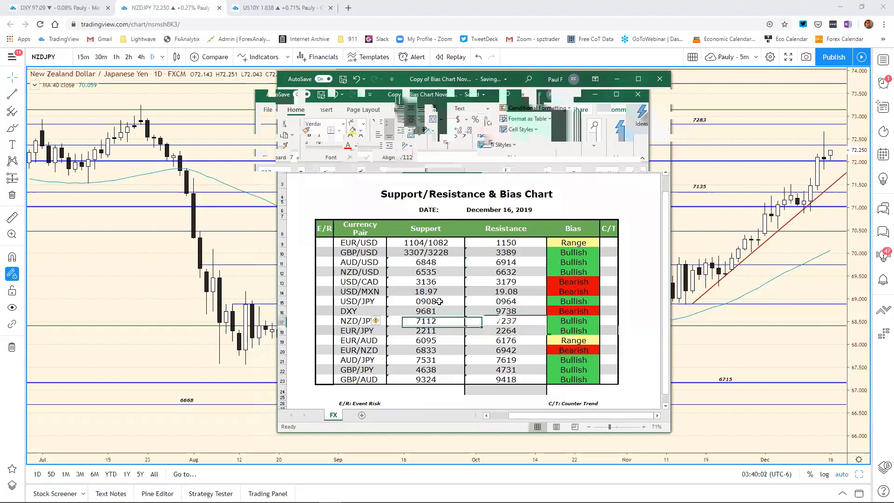
left_click(421, 155)
key("BackSpace")
key("BackSpace")
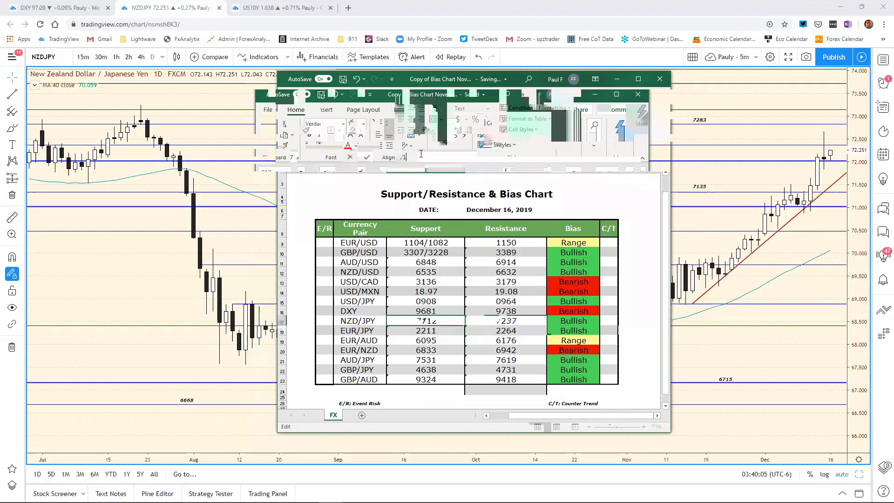
type("65")
key("Return")
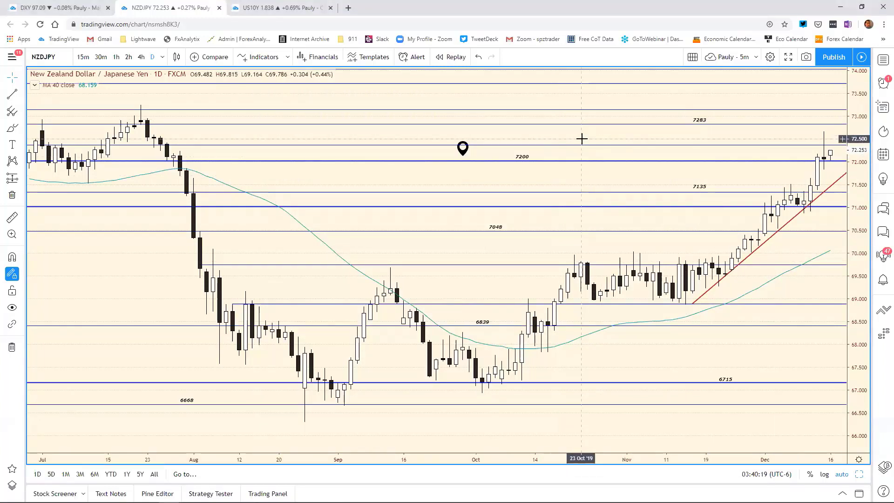
Step: Load EURJPY and zoom out to early 2019, reading its note and levels 1620 to 2514
type("EURJPY")
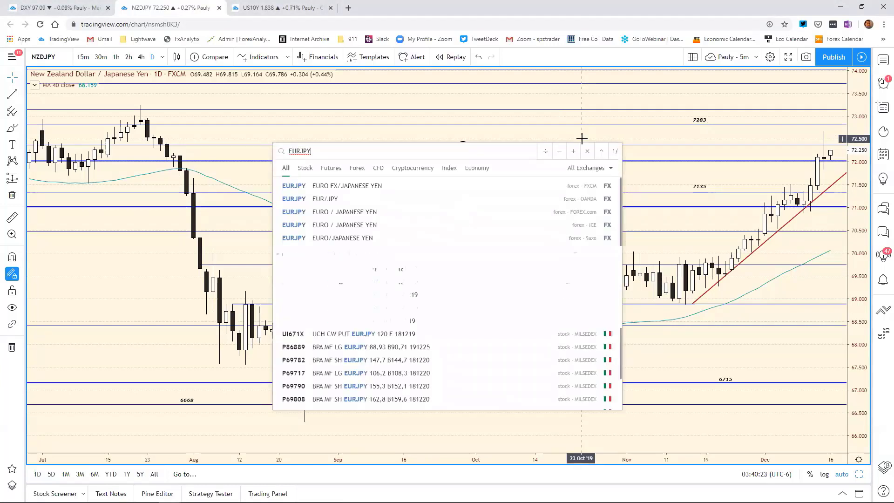
key("Return")
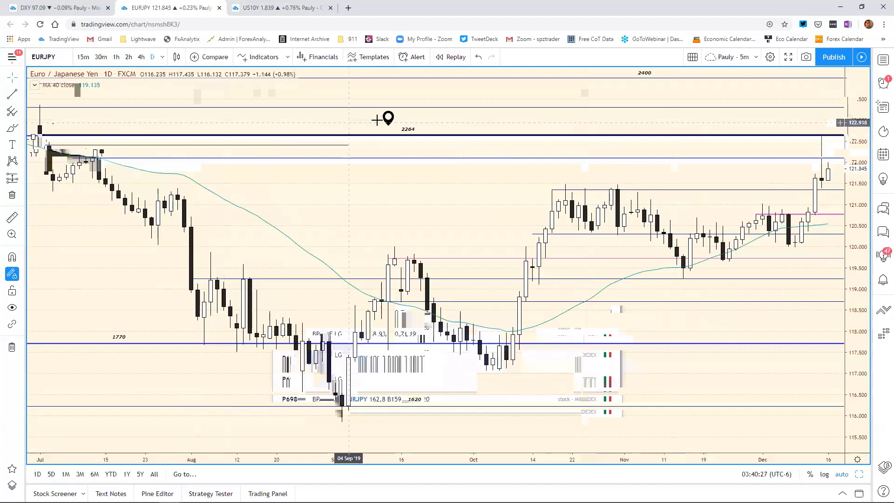
mouse_move(390, 119)
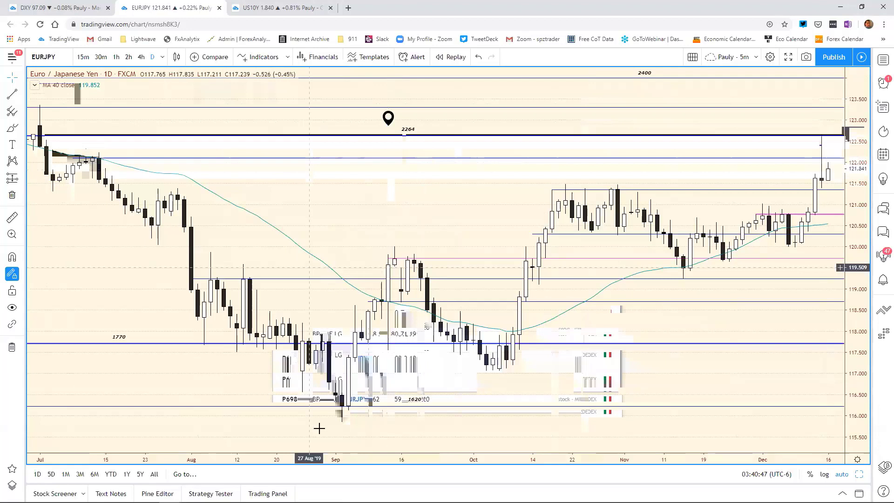
scroll(477, 471, "down", 3)
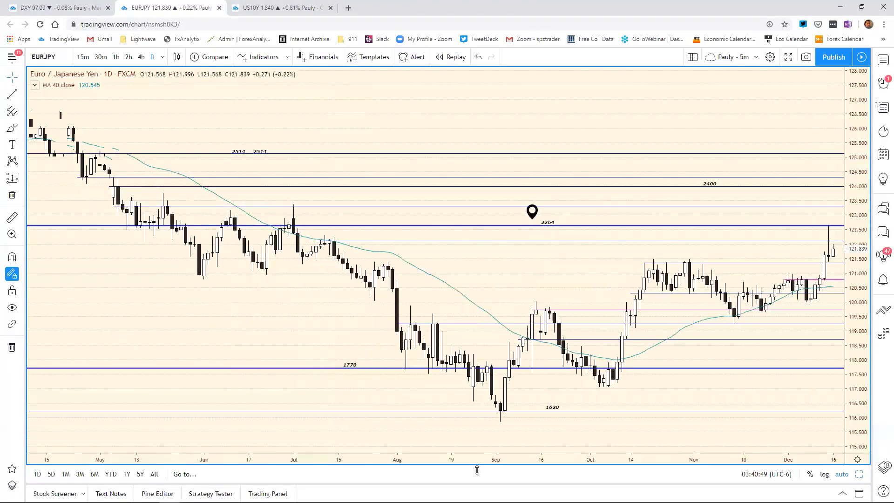
scroll(477, 470, "down", 3)
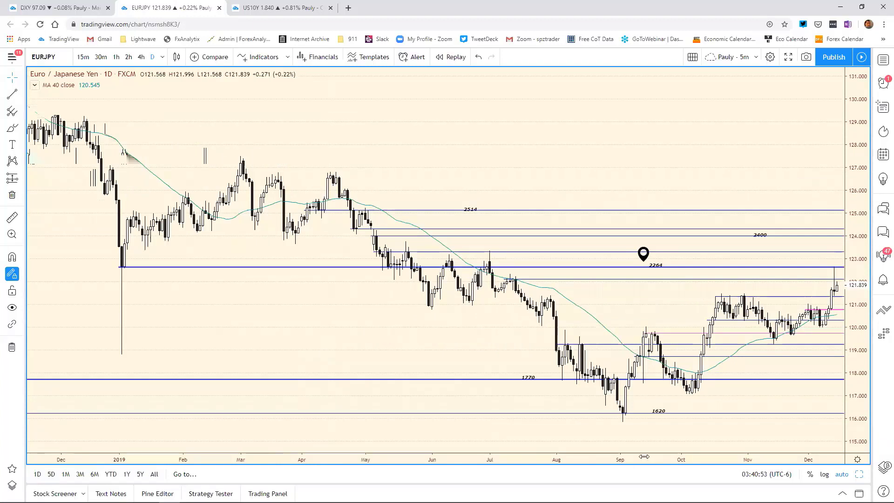
scroll(644, 457, "up", 3)
mouse_move(632, 247)
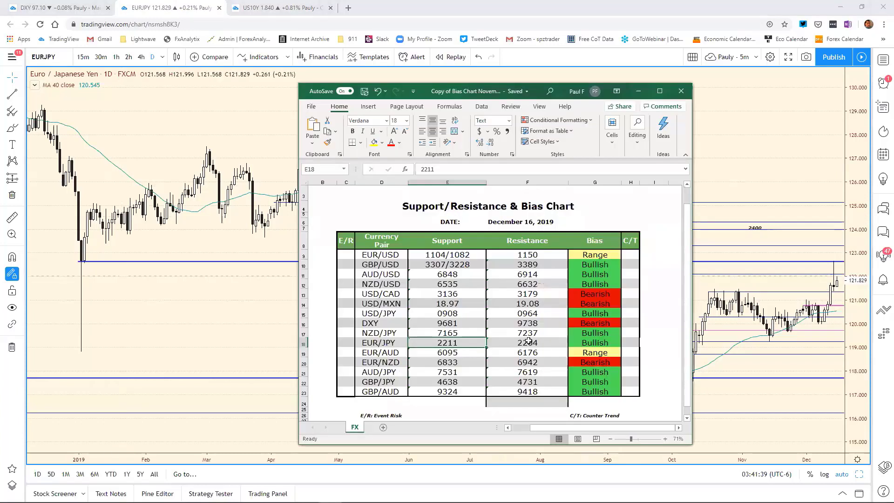
Step: Change the EUR/JPY resistance from 2264 to 22610, then minimize the spreadsheet
left_click(531, 343)
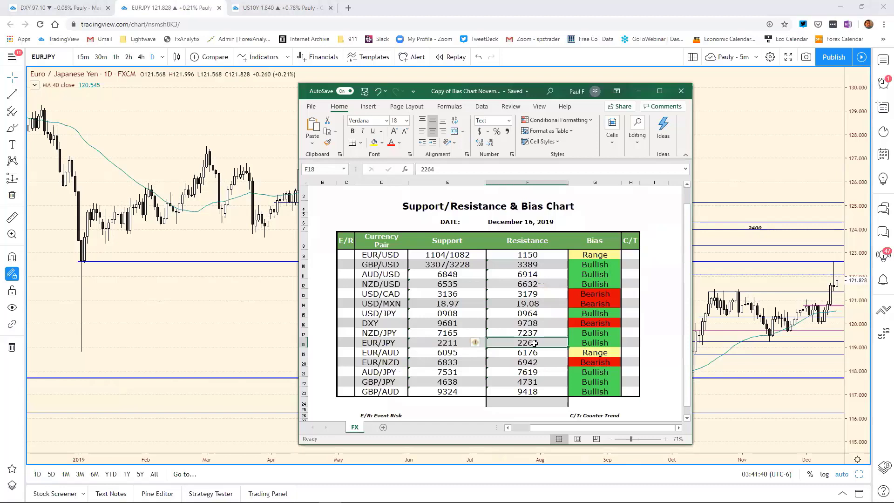
left_click(439, 168)
key("BackSpace")
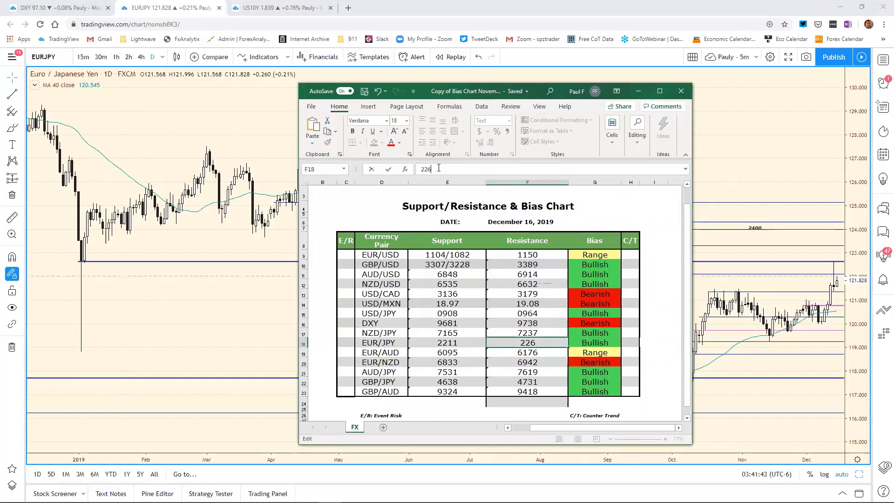
type("10")
key("Return")
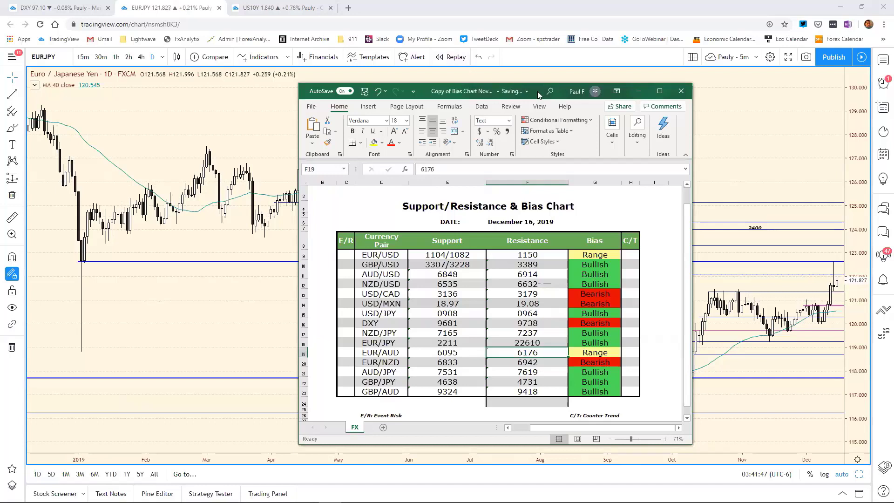
left_click(638, 91)
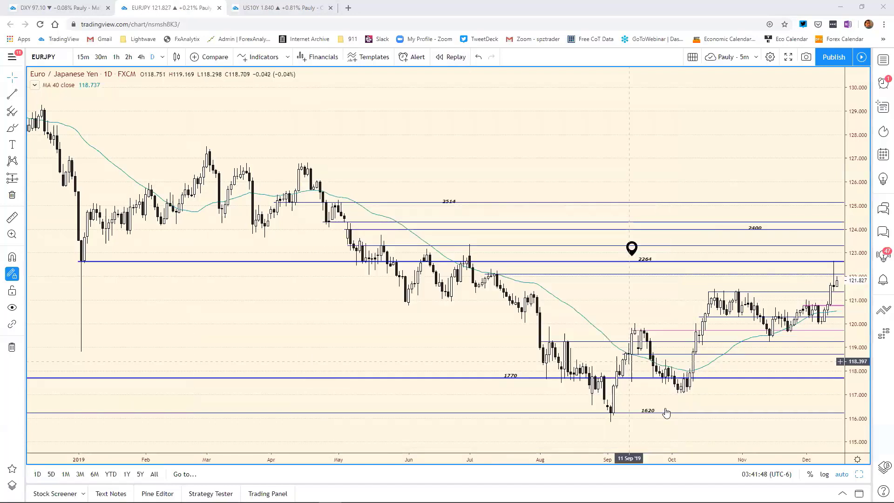
Step: Review the EURJPY 2-hour chart full size, then go back to the eight-chart grid
left_click(859, 475)
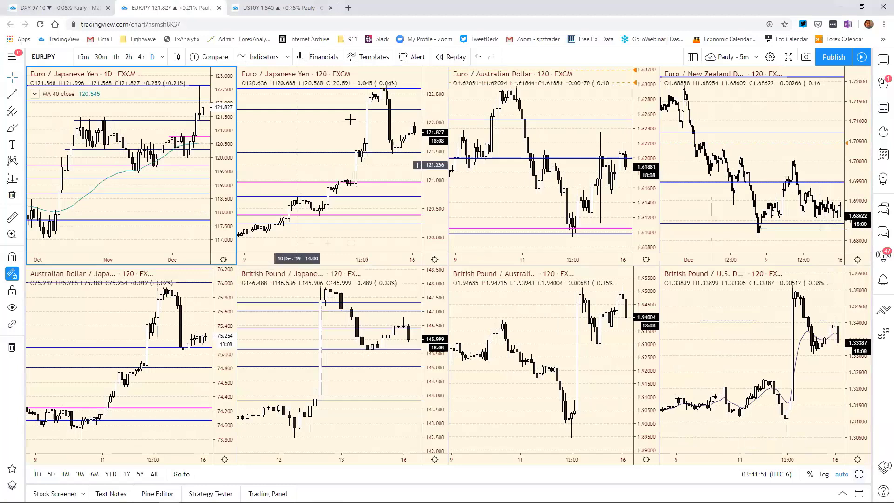
left_click(859, 475)
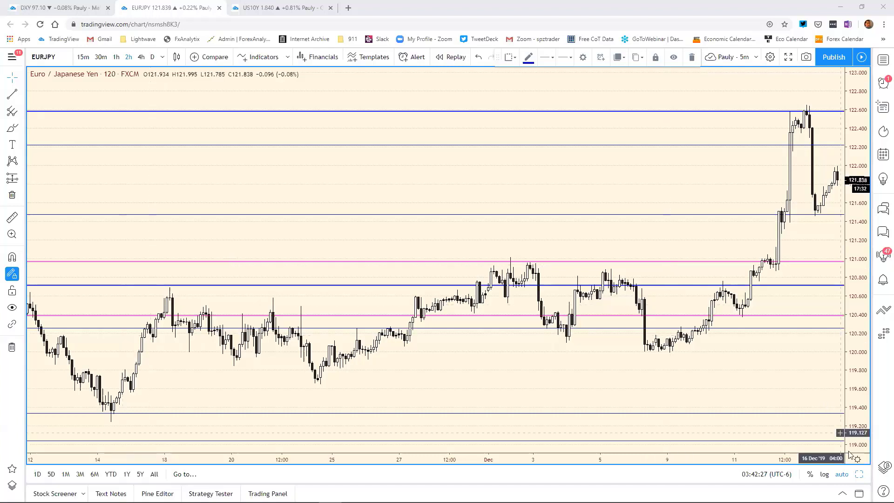
key("alt+Return")
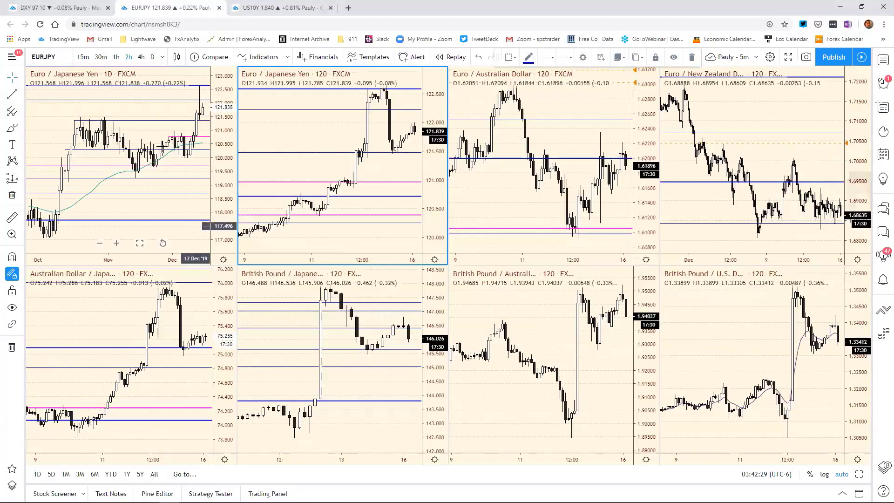
Step: Switch the top-left daily chart from EURJPY to EURAUD
left_click(143, 114)
type("E")
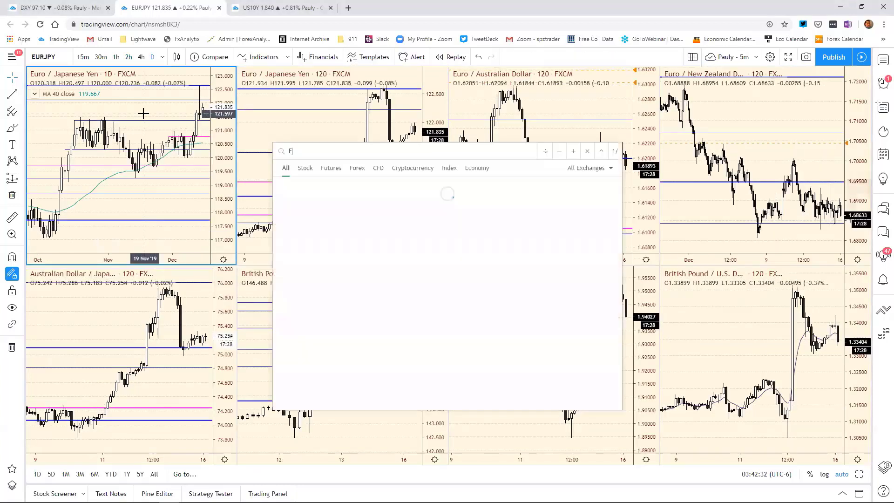
type("URAUD")
key("Return")
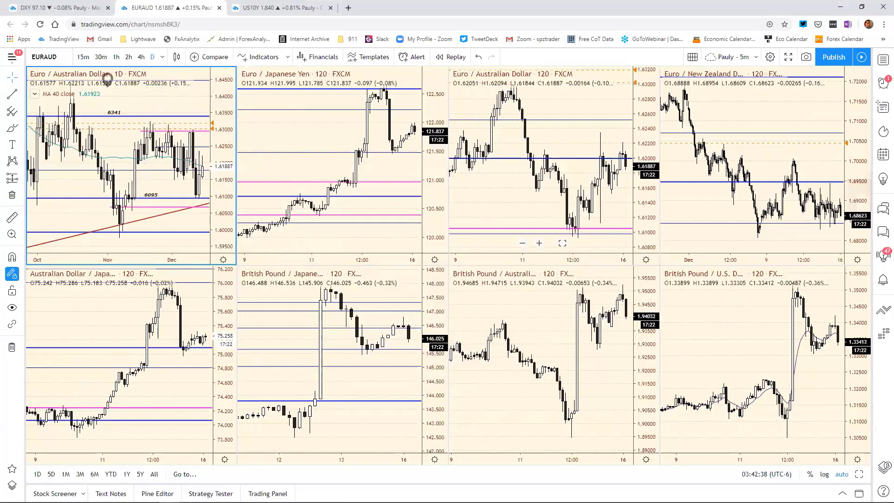
Step: Maximize the EURAUD daily chart, zoom into recent months and read its note
left_click(858, 474)
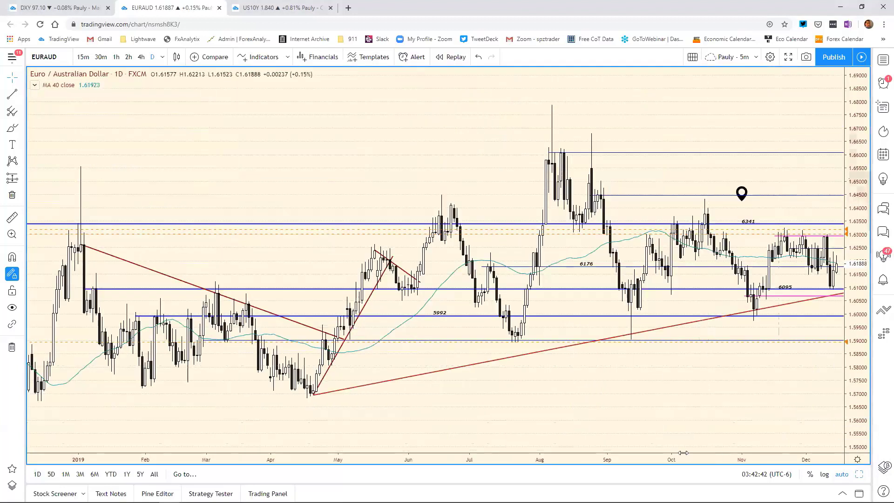
scroll(648, 453, "up", 2)
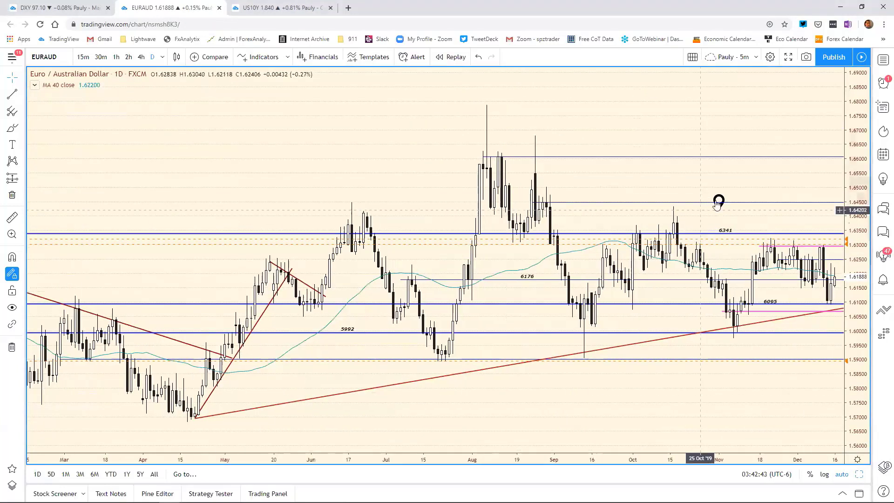
mouse_move(719, 203)
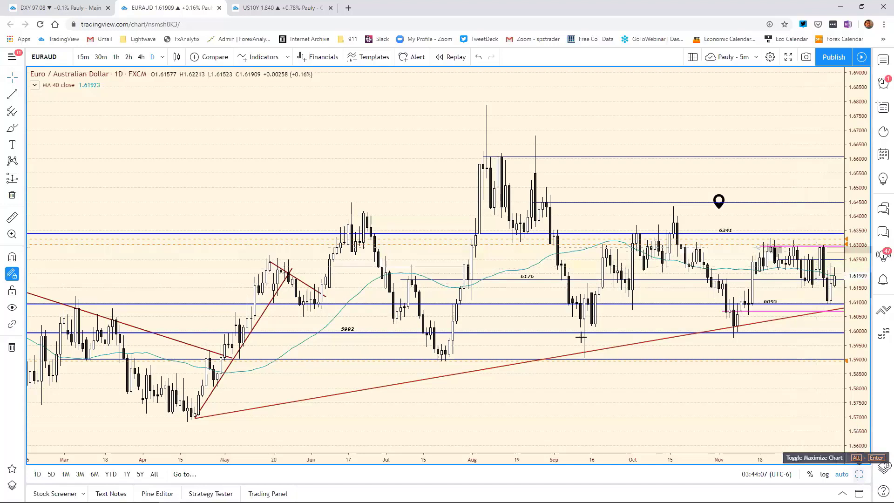
Step: Go back to the grid and maximize the EURAUD 120-minute chart
left_click(857, 475)
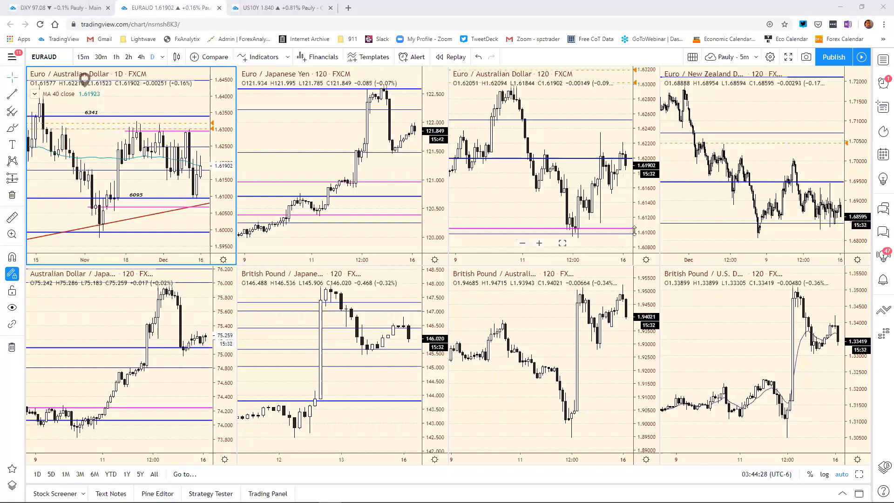
left_click(859, 474)
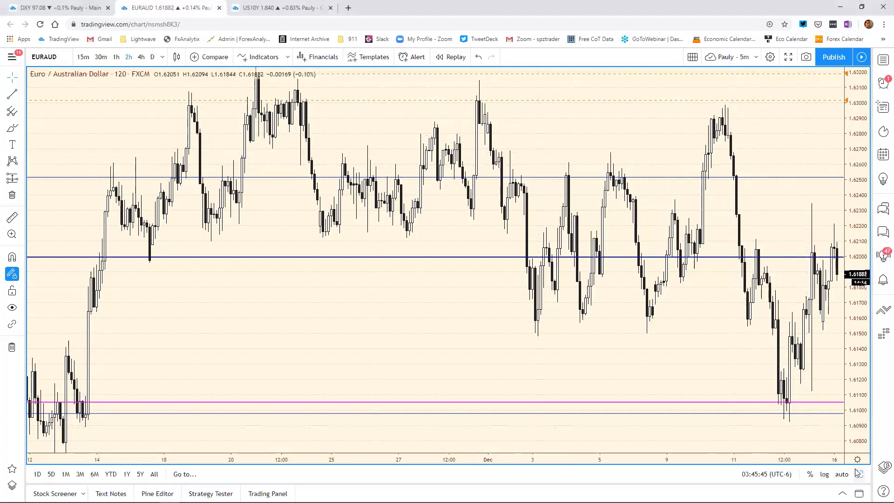
Step: Switch the first daily chart to EURNZD and maximize it to view its levels from 7716 down to 6452
key("alt+Return")
left_click(175, 107)
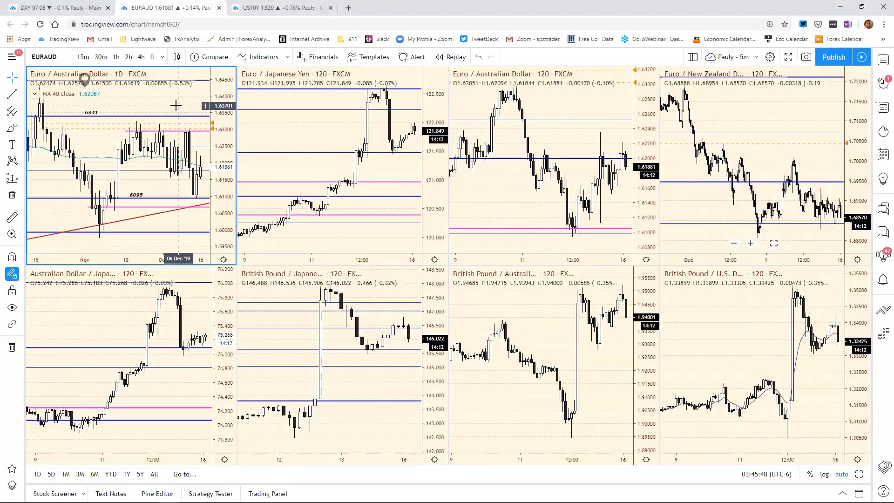
type("E")
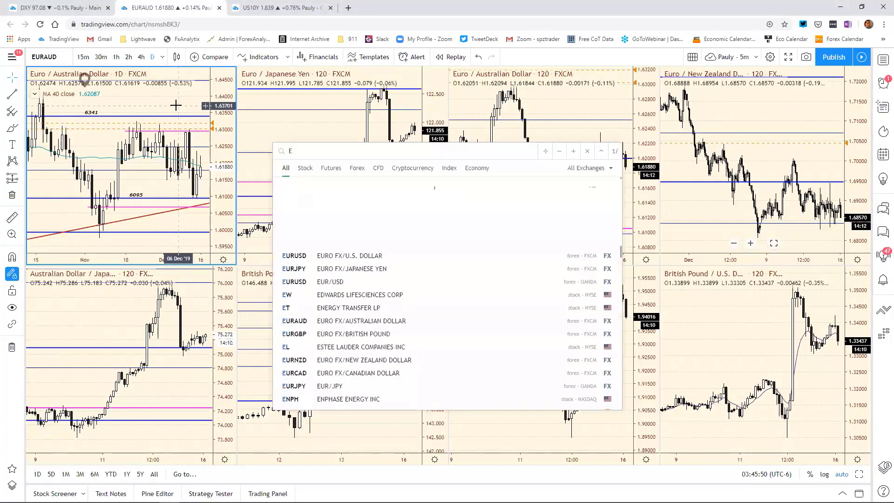
type("UR")
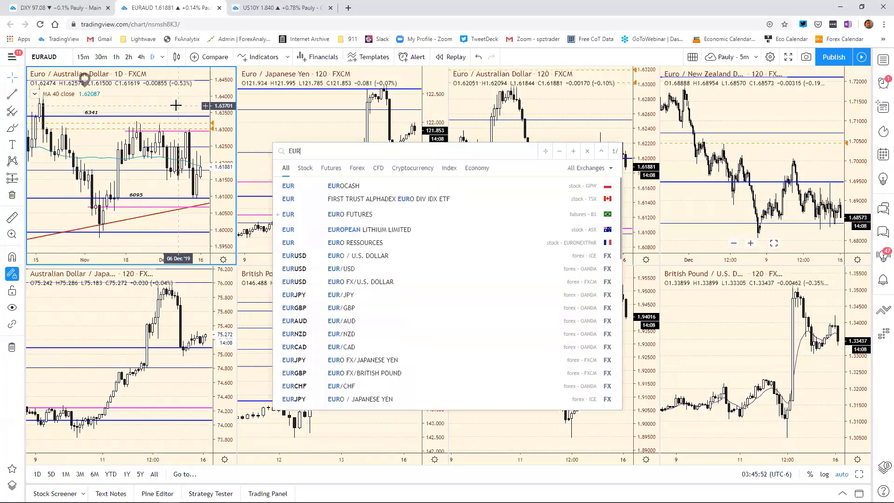
type("NZD")
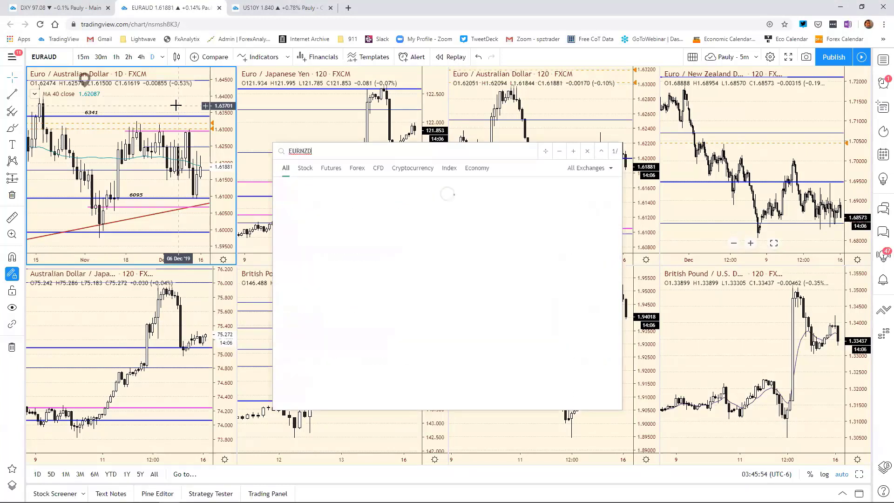
key("Return")
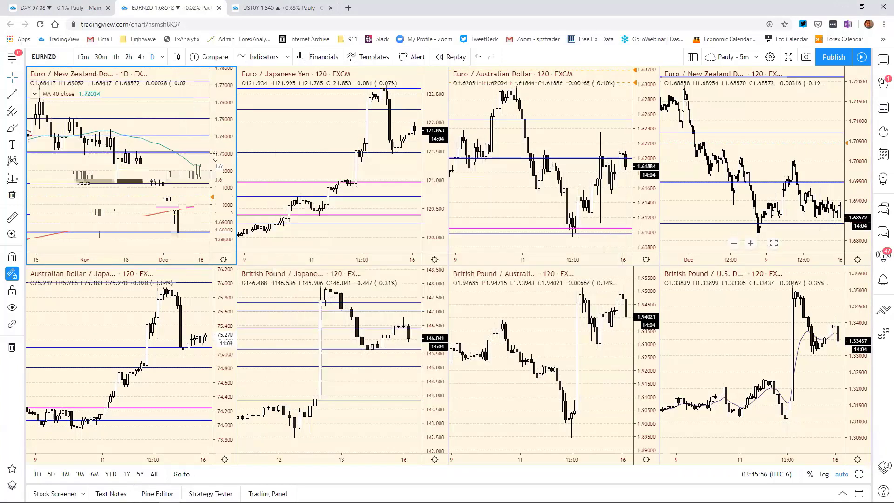
left_click(859, 474)
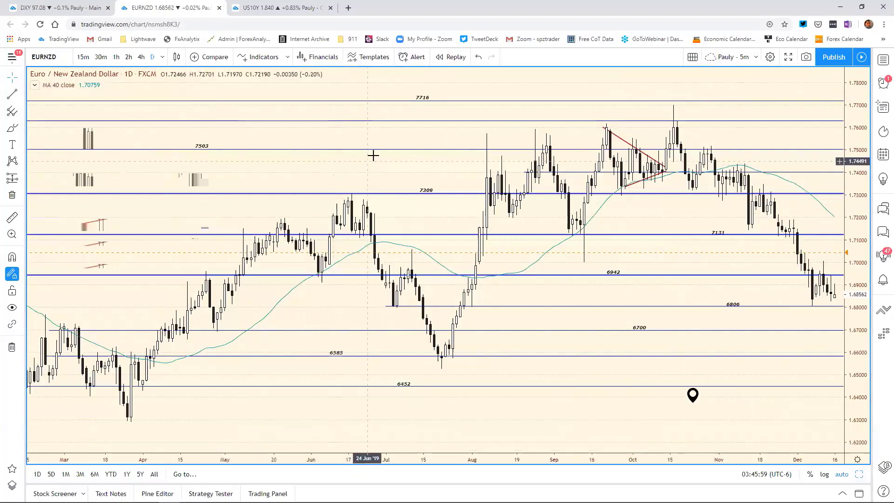
mouse_move(693, 395)
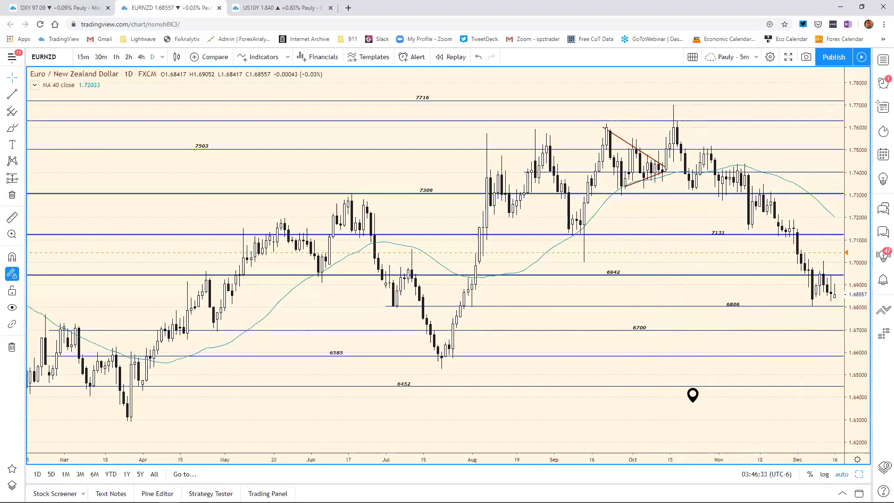
Step: Change the EUR/NZD support in E20 from 6833 to 6806, then return to TradingView
key("alt+Tab")
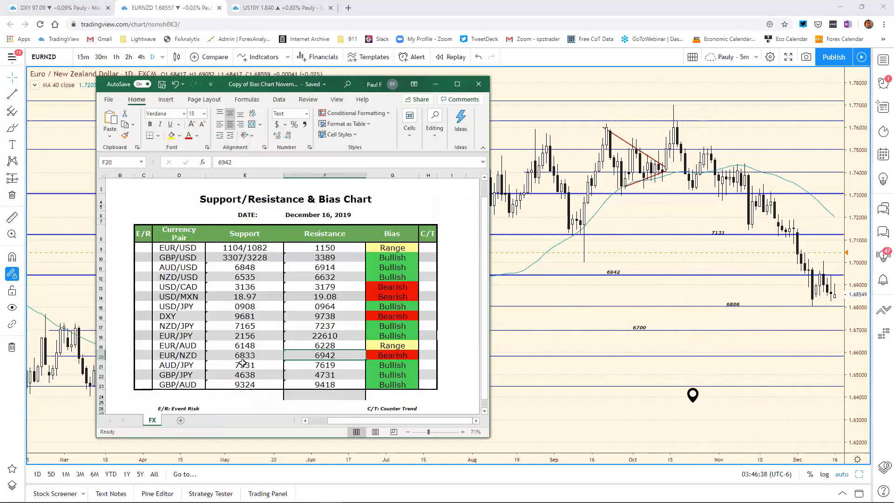
key("Left")
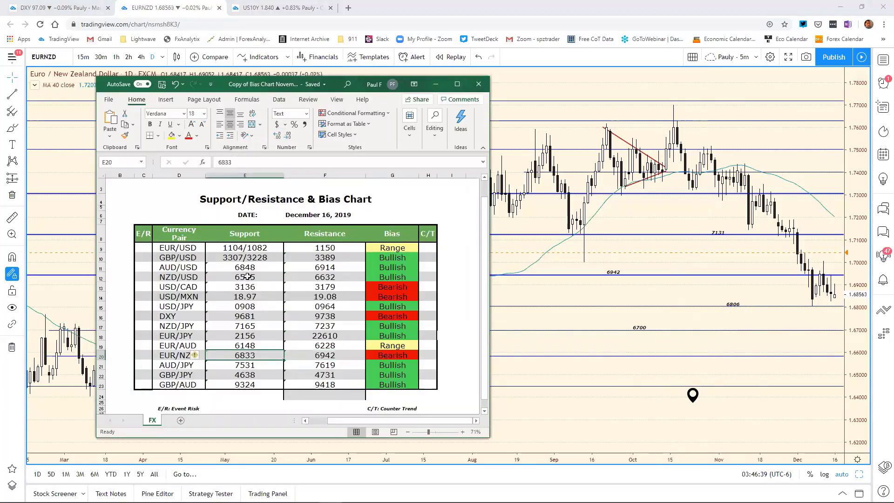
left_click(231, 156)
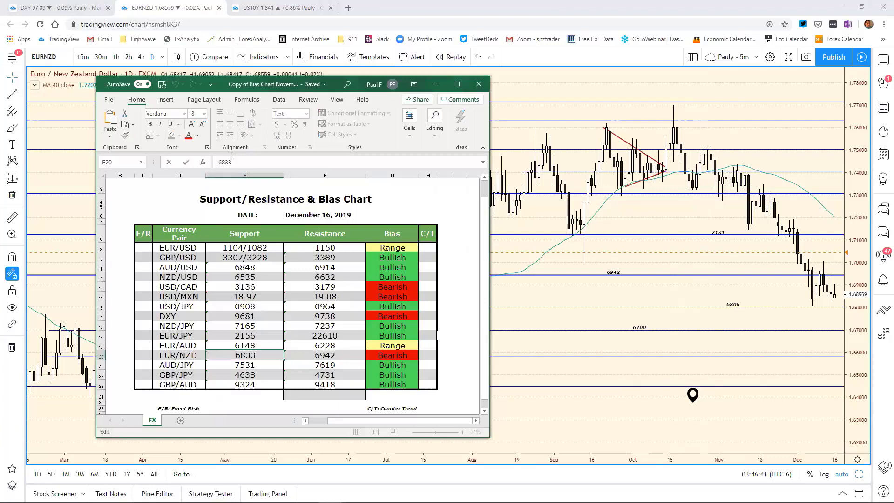
key("BackSpace")
key("BackSpace")
type("069")
key("BackSpace")
key("Return")
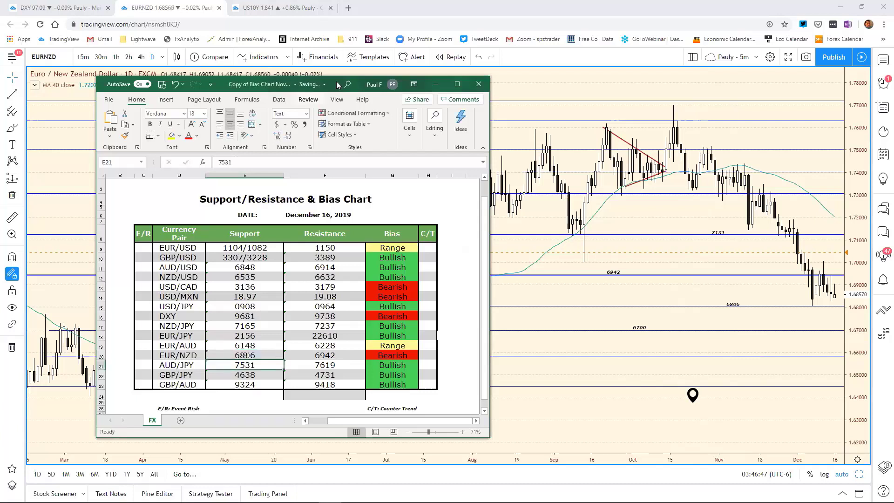
left_click(675, 316)
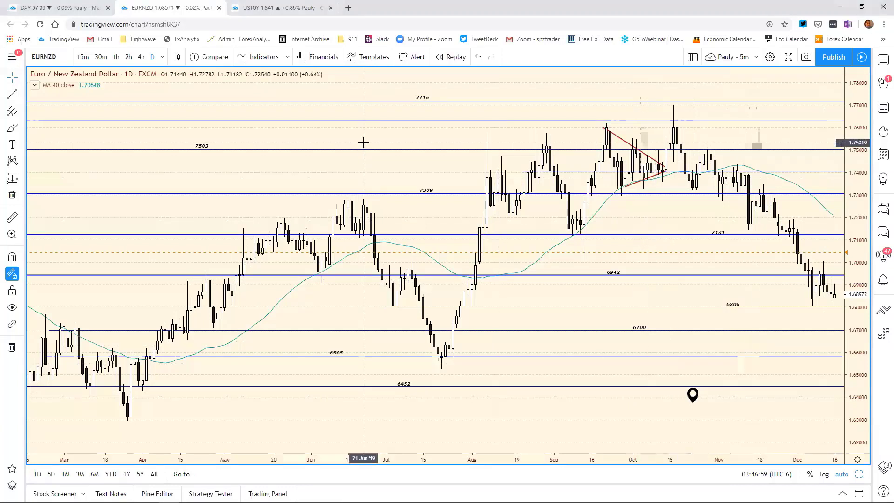
Step: Load the AUDJPY daily chart and review its levels 7619, 7531, 7473, 7403, 7238 and 6947
type("AUD")
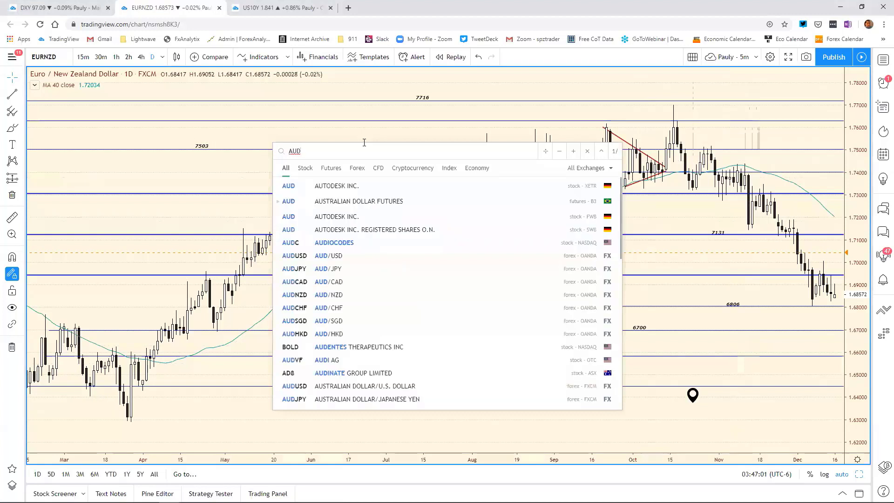
type("J[P")
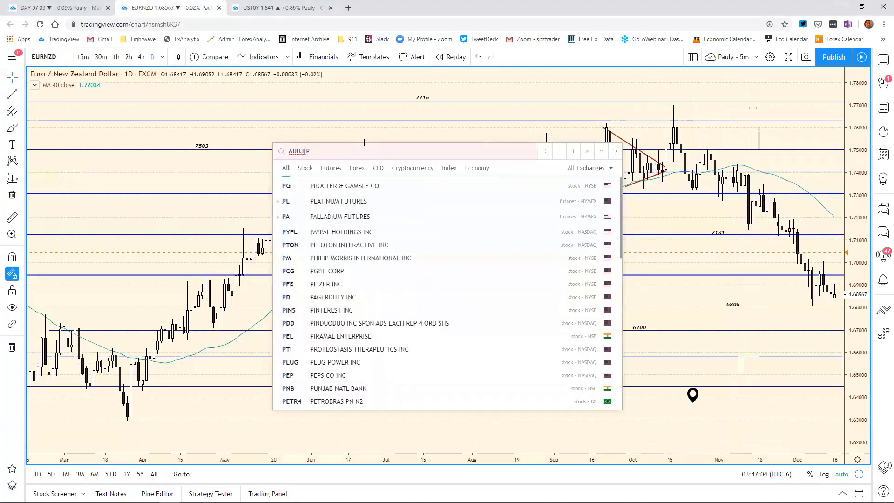
key("BackSpace")
key("BackSpace")
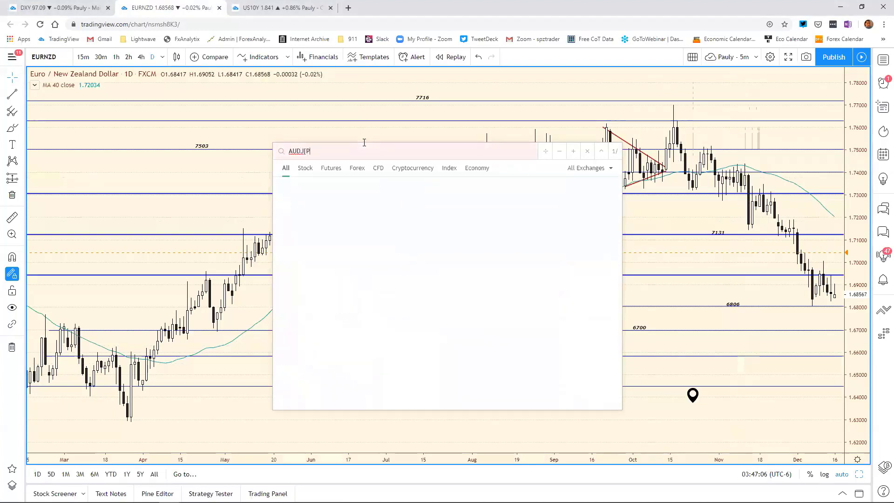
type("PY")
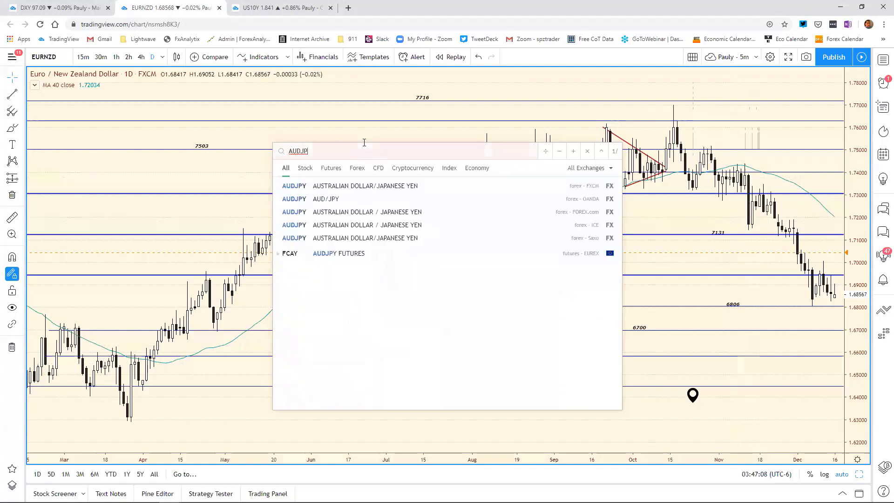
key("Return")
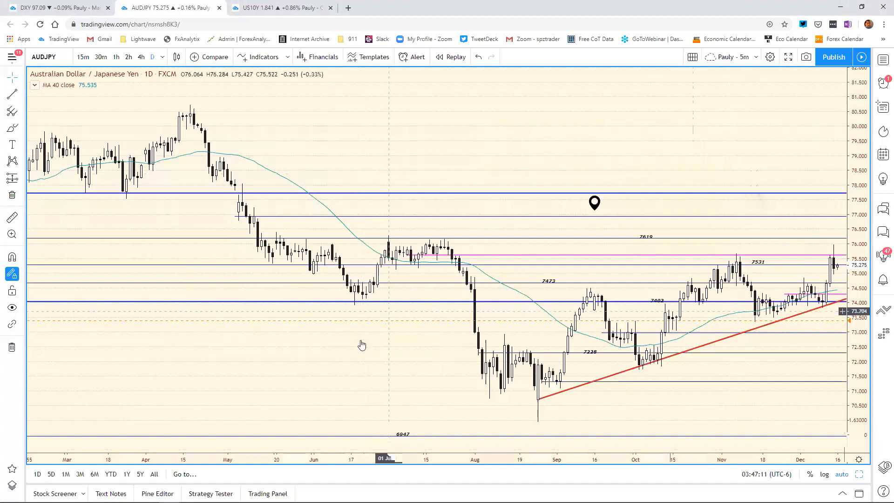
mouse_move(597, 205)
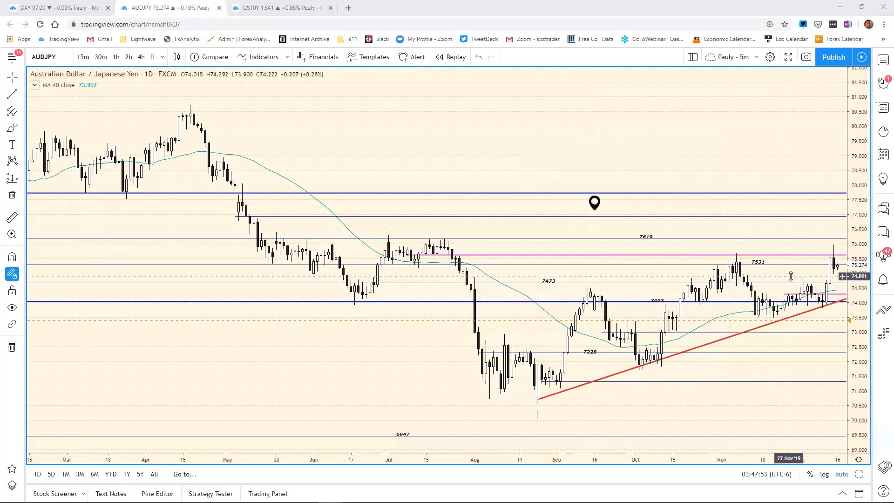
Step: Maximize the AUDJPY 2-hour chart and compress its time axis back to October
left_click(859, 474)
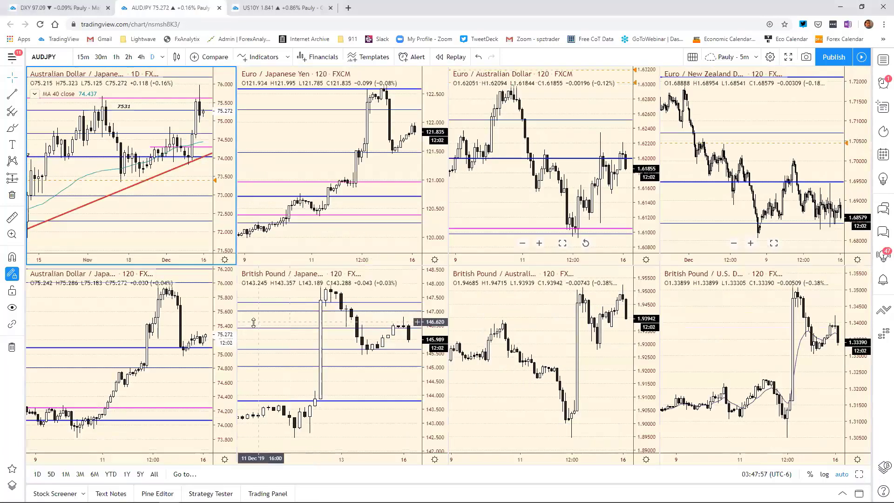
left_click(205, 326)
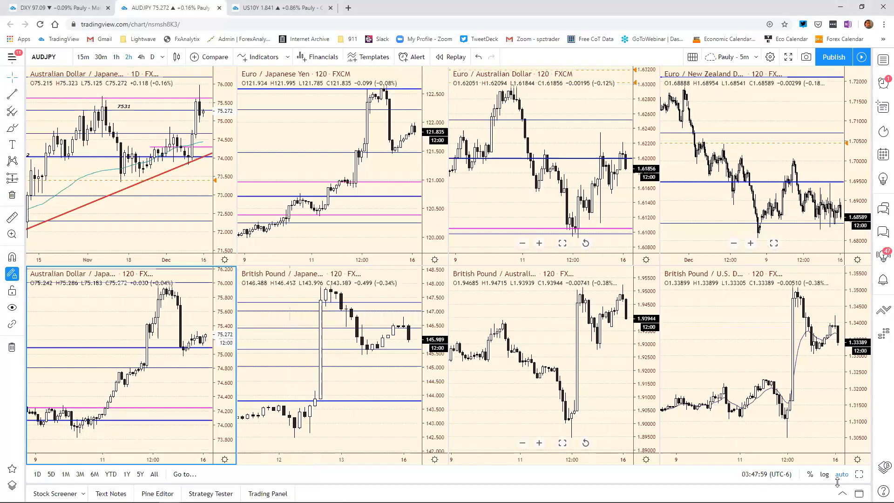
left_click(859, 474)
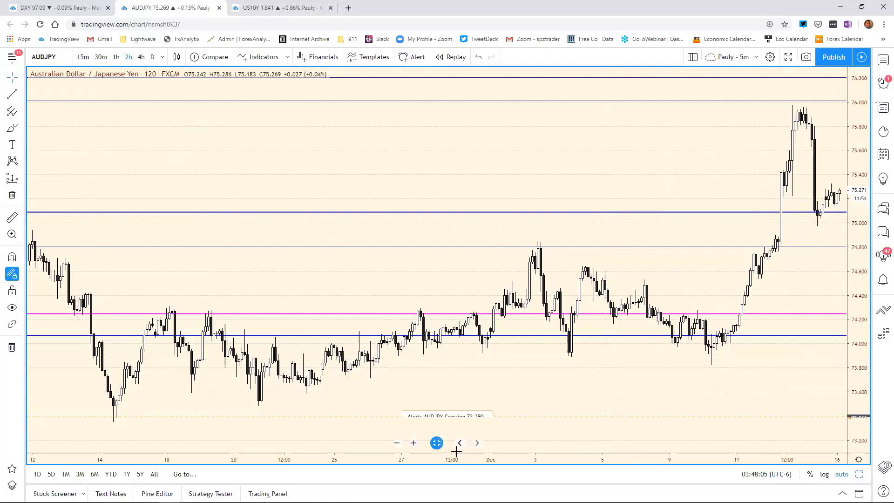
left_click_drag(473, 460, 631, 476)
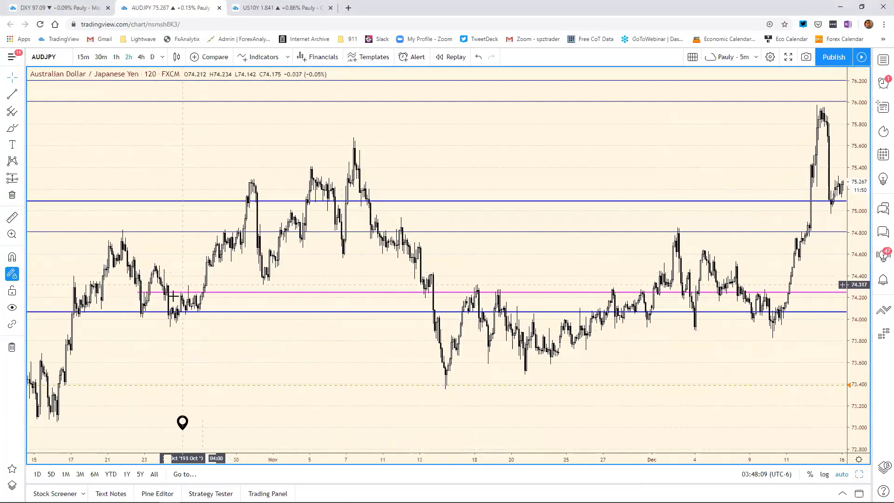
Step: Drag the magenta level up to just below 75.000, then return to the grid
mouse_move(170, 295)
left_mouse_down()
mouse_move(358, 266)
mouse_move(415, 224)
mouse_move(363, 210)
left_mouse_up()
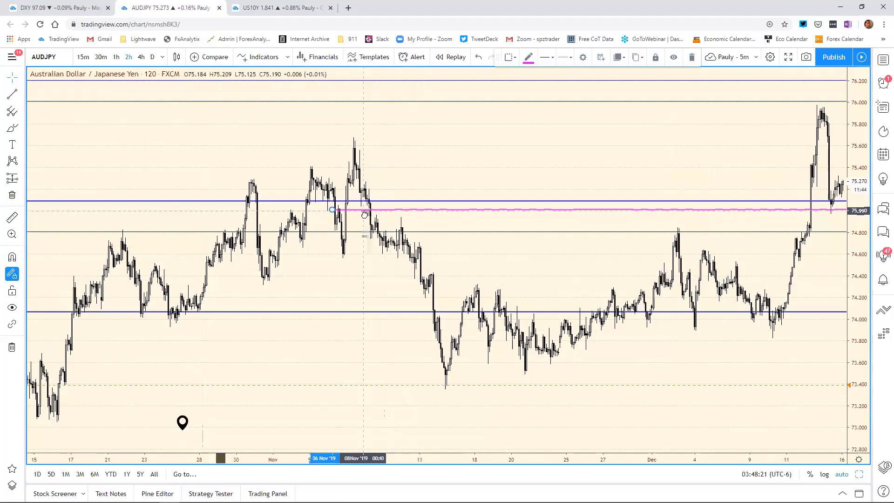
mouse_move(362, 210)
left_mouse_down()
mouse_move(365, 219)
mouse_move(362, 209)
left_mouse_up()
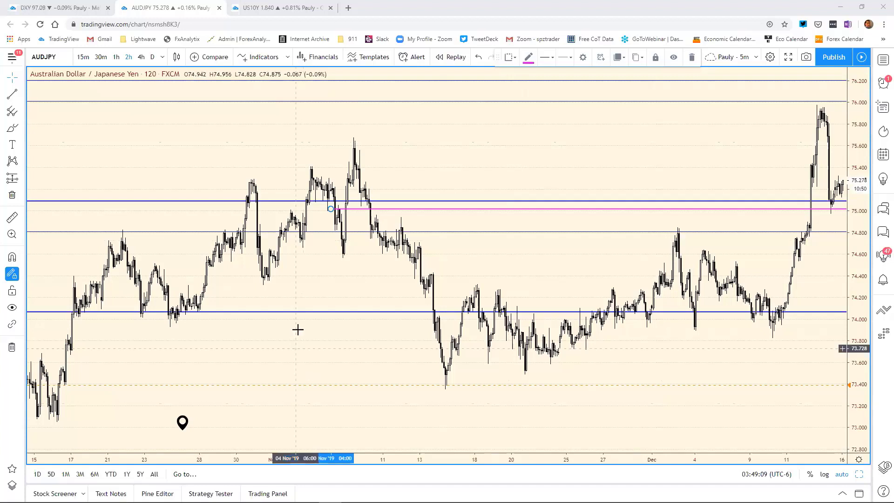
left_click(485, 299)
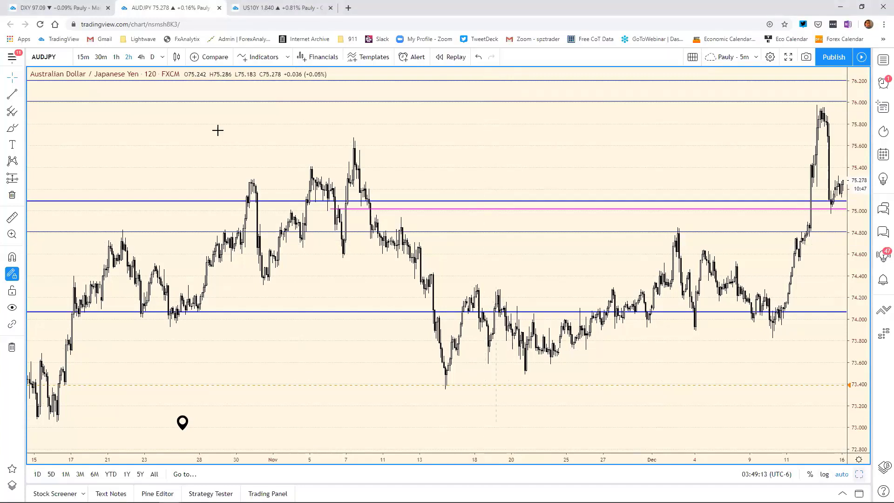
key("alt+Return")
Step: Load GBPJPY into the top-left daily chart, maximize it and reset its scaling
left_click(161, 117)
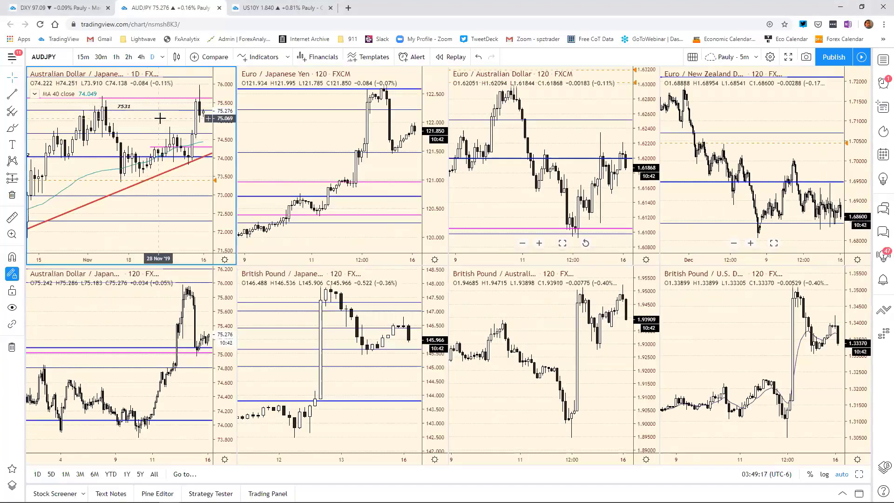
type("GBP")
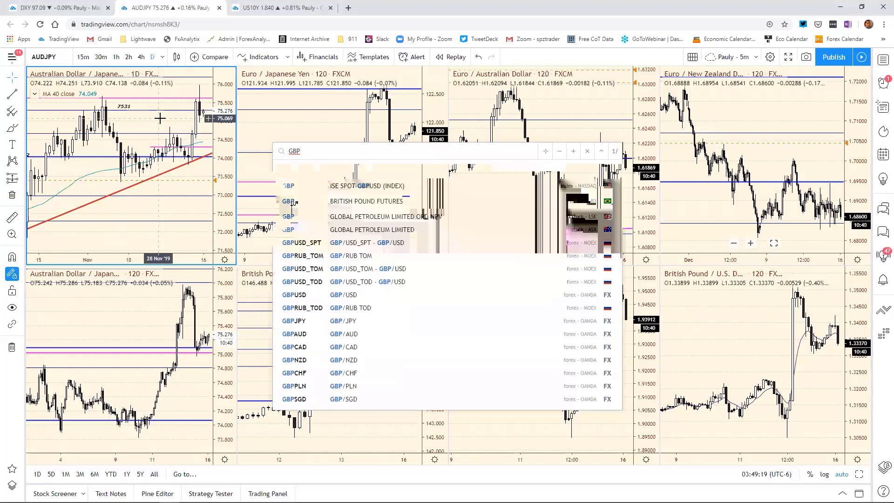
type("JPY")
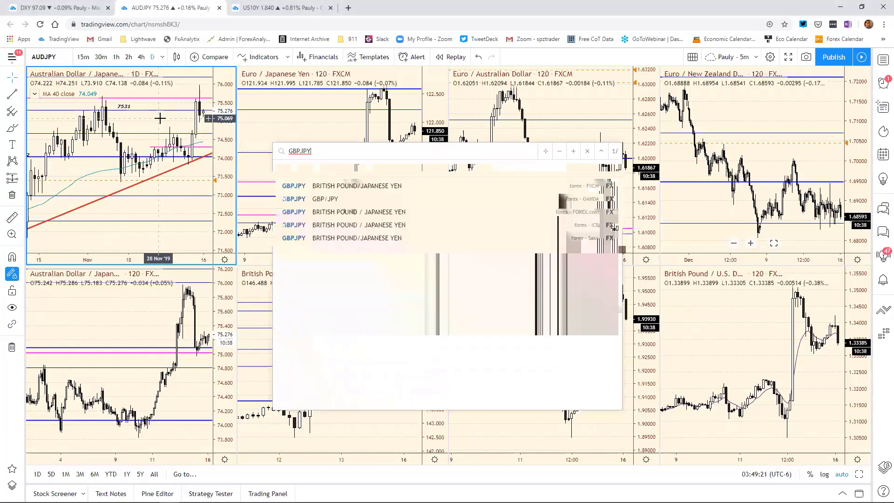
key("Return")
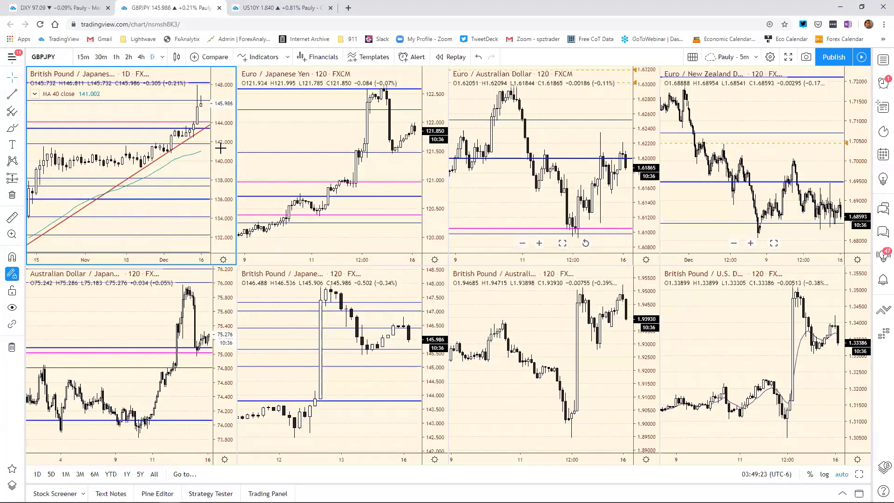
left_click(860, 475)
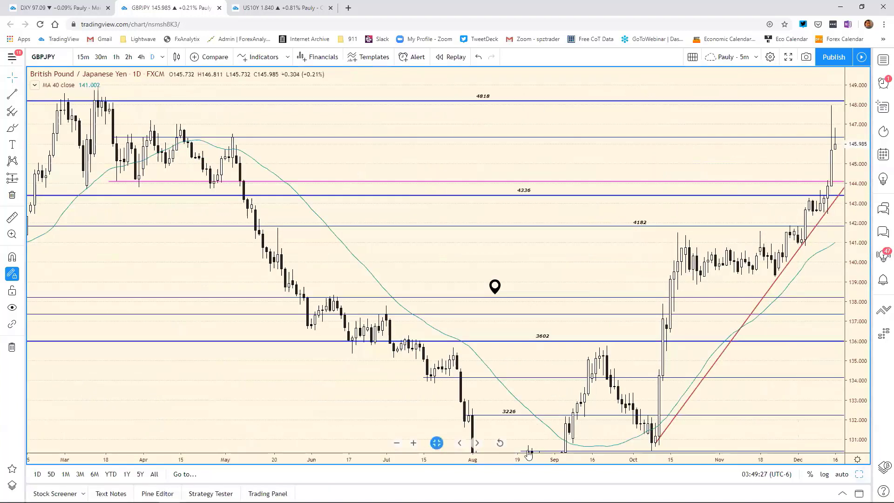
left_click(499, 443)
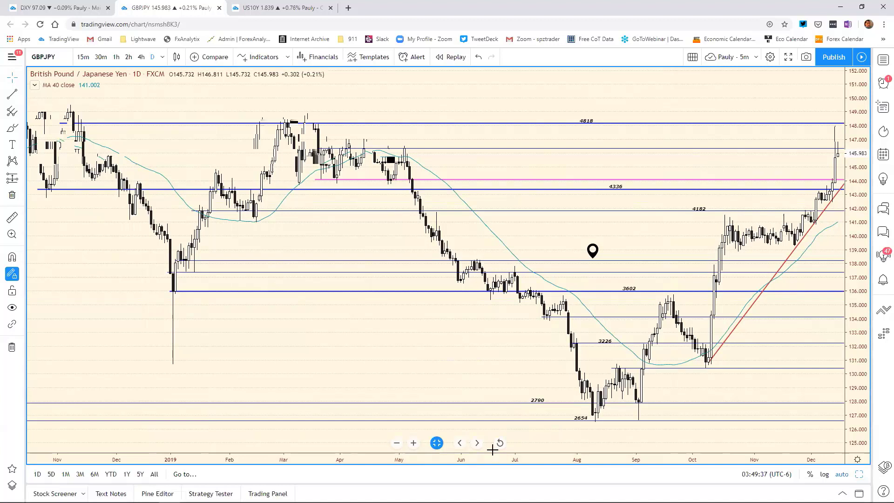
mouse_move(591, 256)
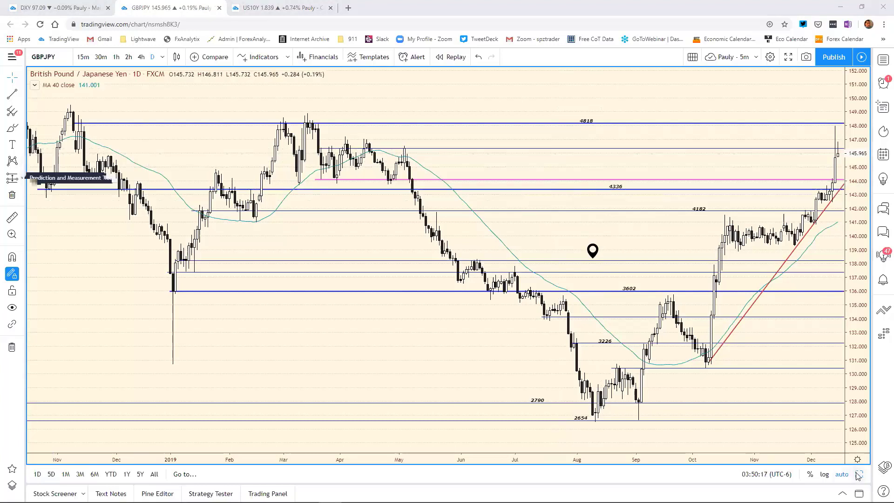
Step: Maximize the GBPJPY 2-hour chart and compress its time axis back to October
key("alt+Return")
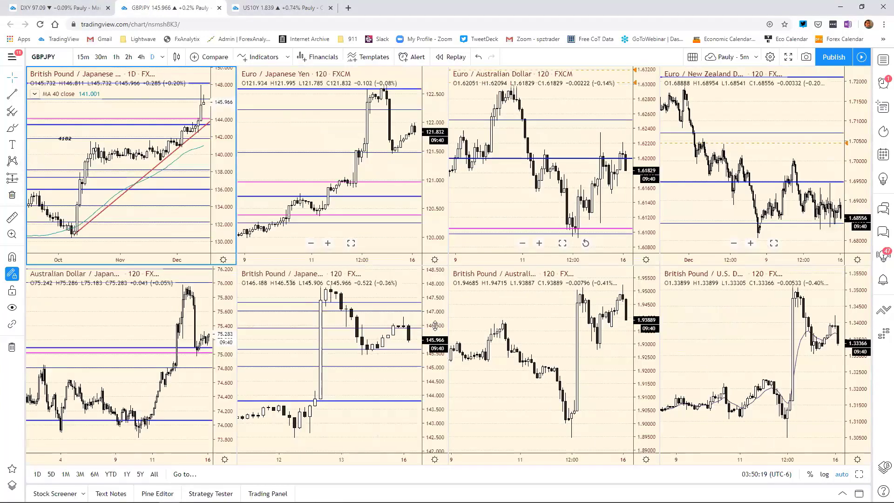
left_click(283, 353)
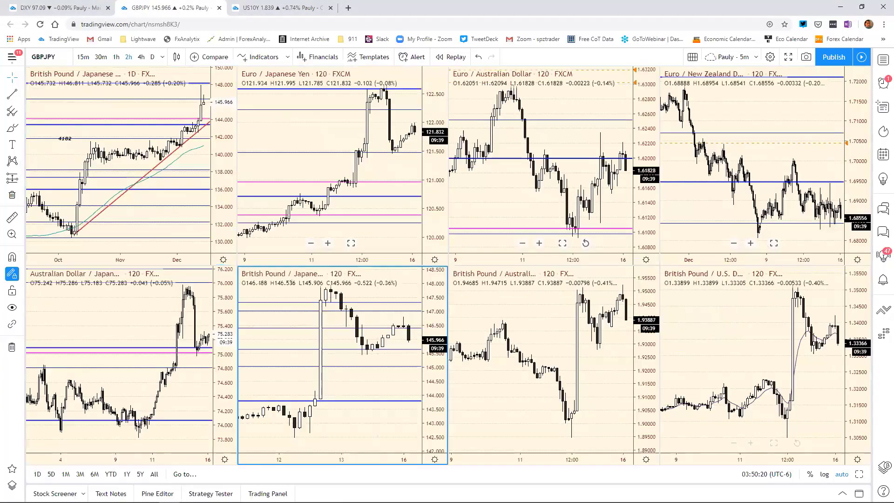
left_click(859, 474)
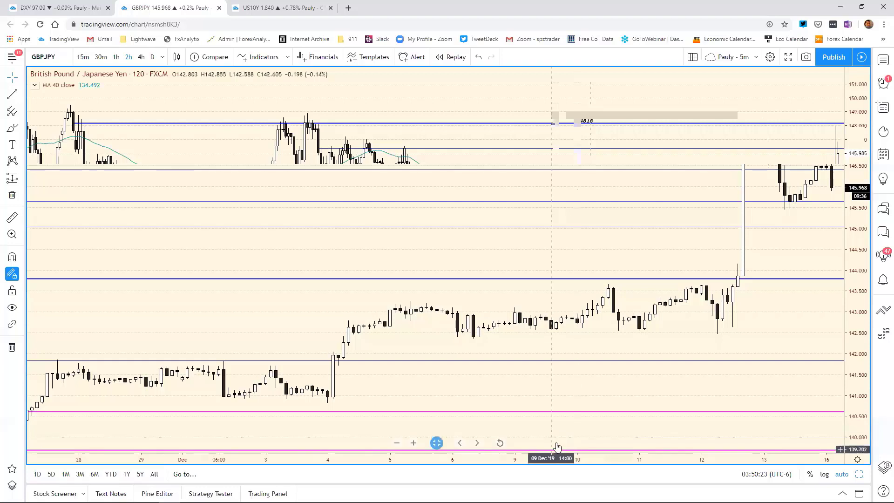
left_click_drag(697, 461, 512, 461)
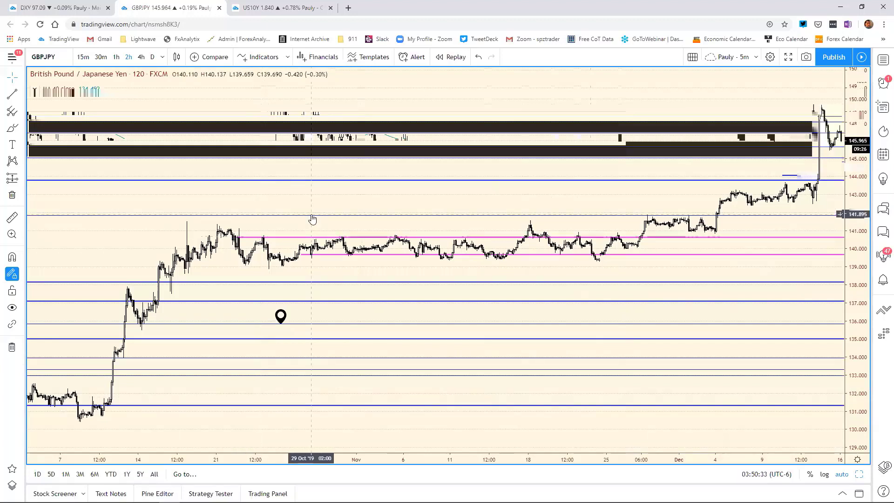
Step: Delete the ray near 147.0 and rescale the view to start in early November
right_click(443, 125)
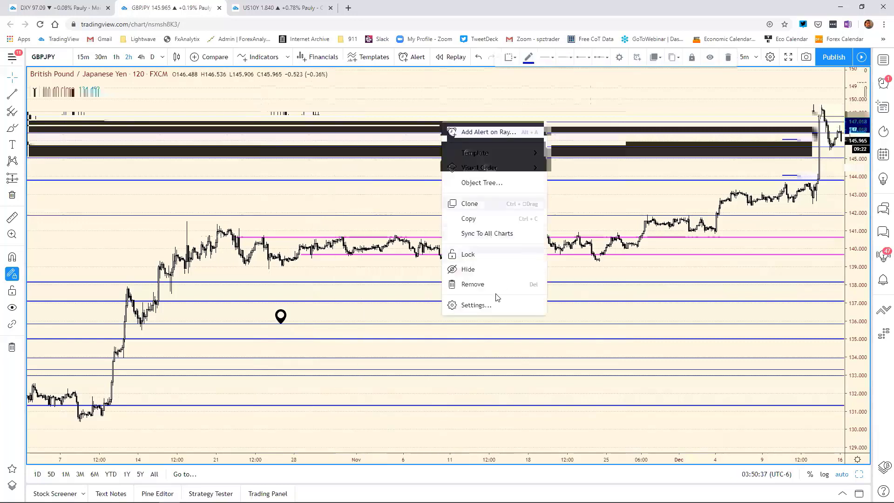
left_click(482, 284)
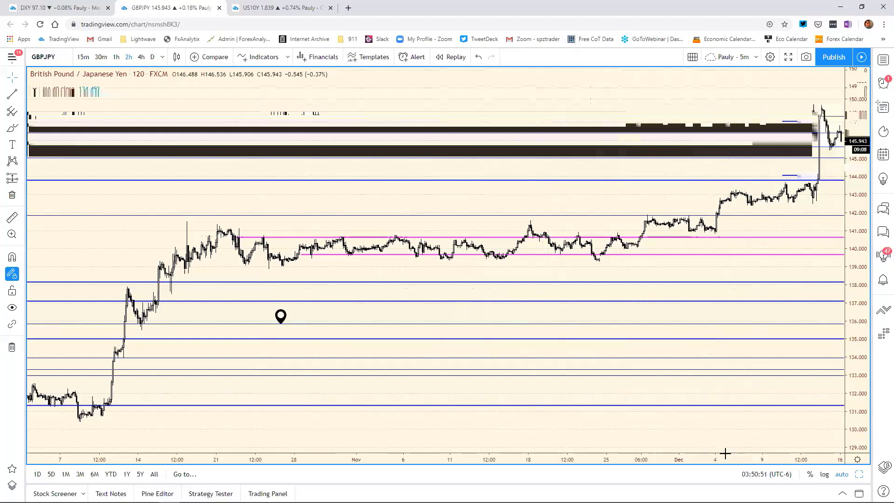
scroll(725, 454, "up", 4)
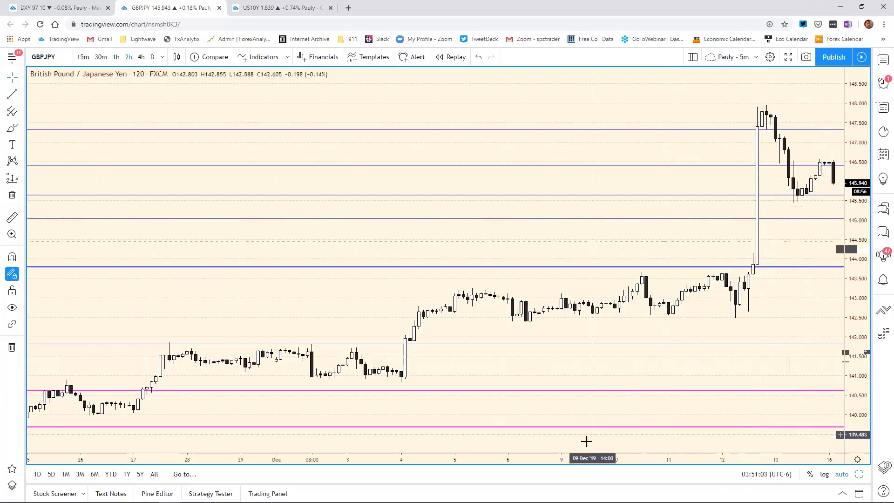
left_click_drag(578, 457, 756, 485)
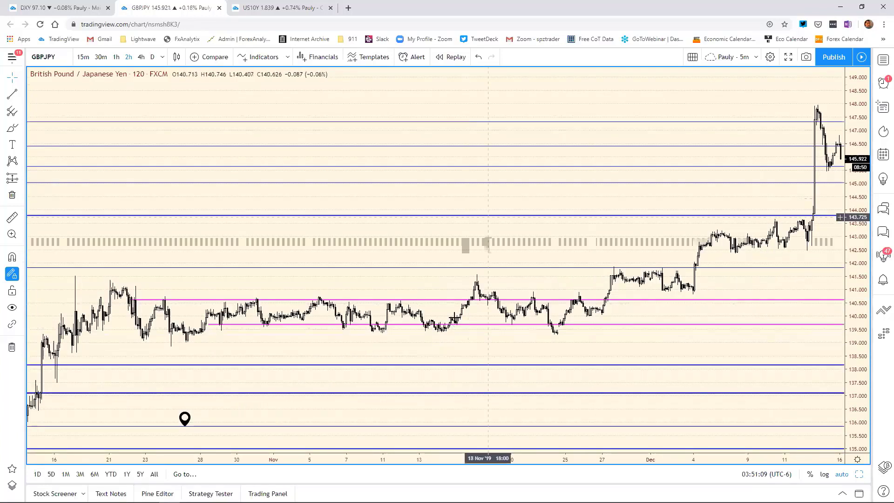
Step: Restyle the lower magenta ray as a thin blue line
right_click(473, 329)
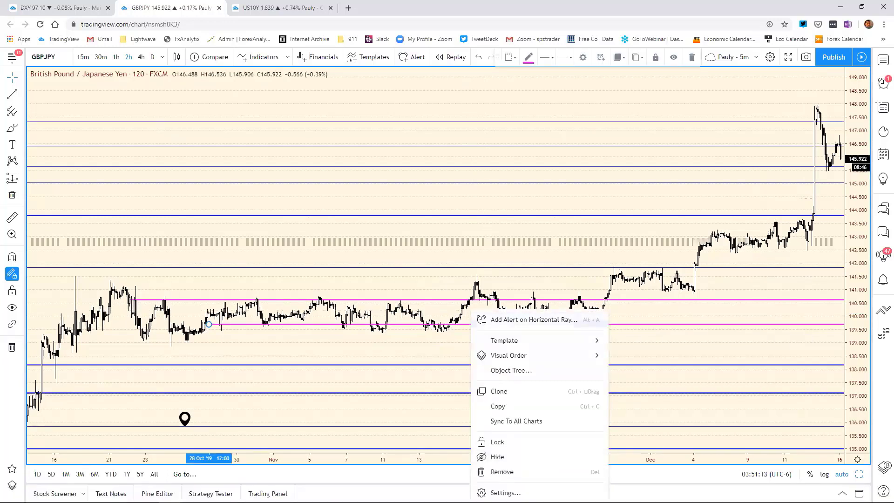
left_click(505, 493)
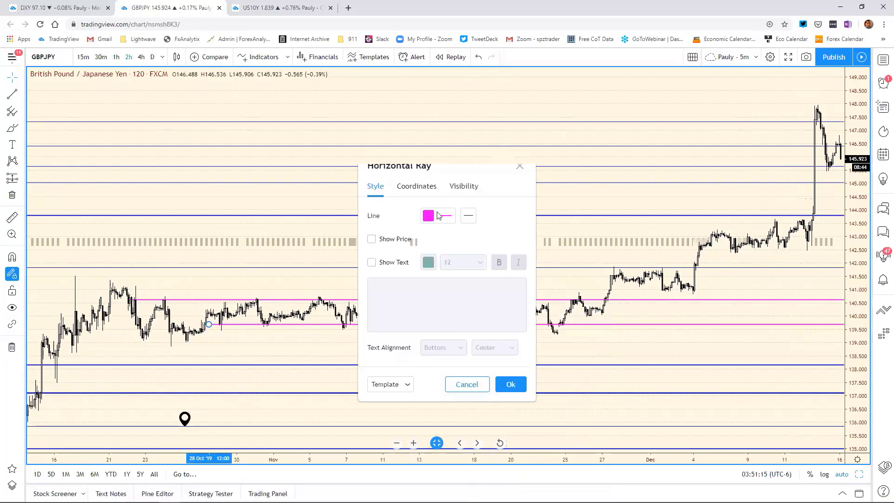
left_click(437, 216)
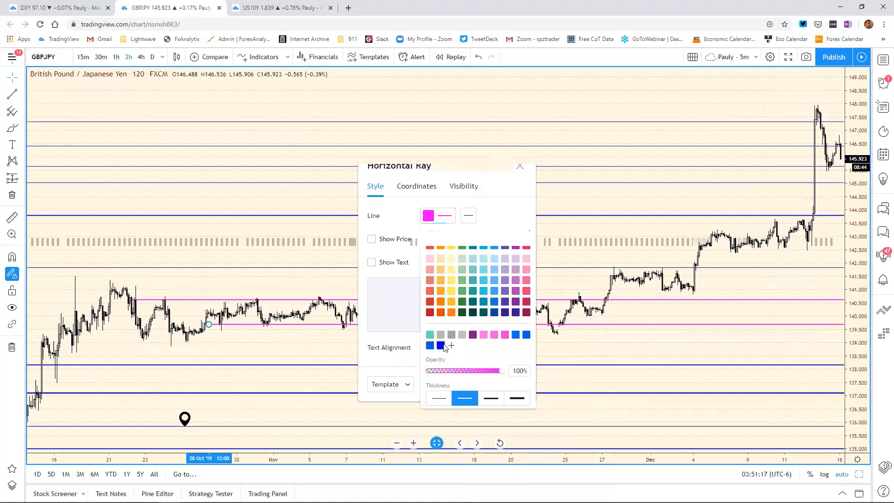
left_click(441, 345)
left_click(441, 399)
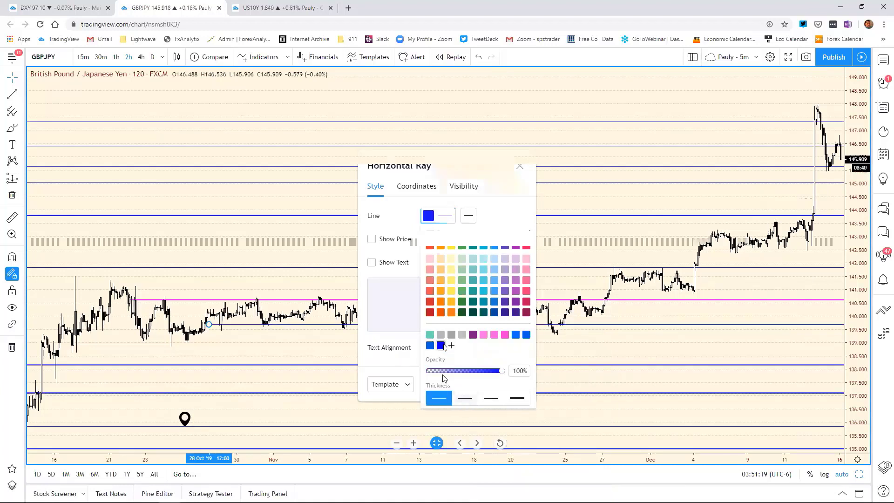
left_click(401, 358)
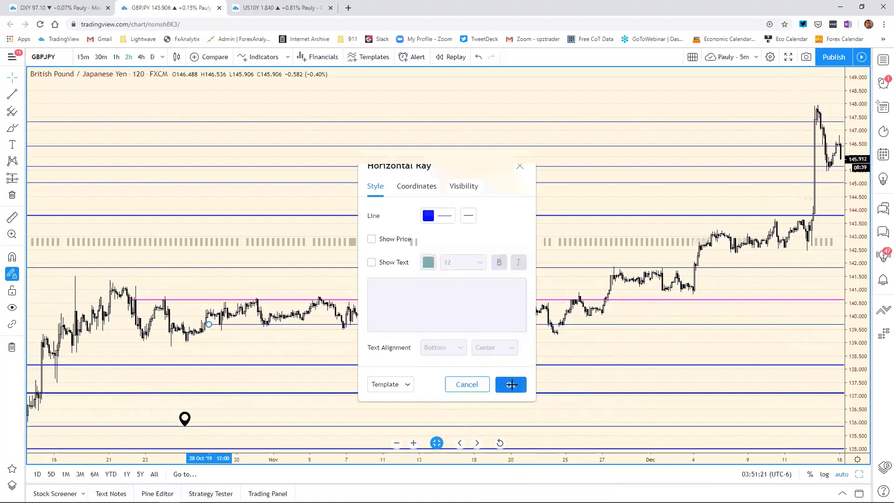
left_click(512, 384)
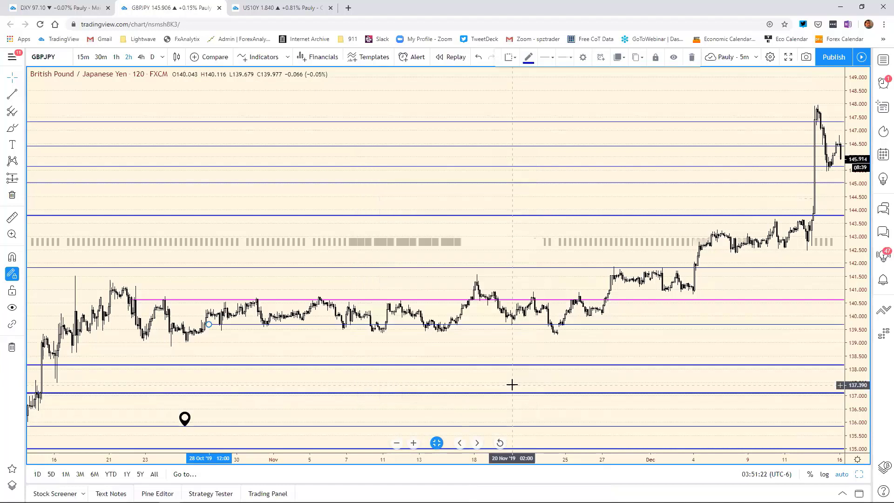
Step: Make the remaining magenta ray near 140.50 thin blue as well
right_click(404, 301)
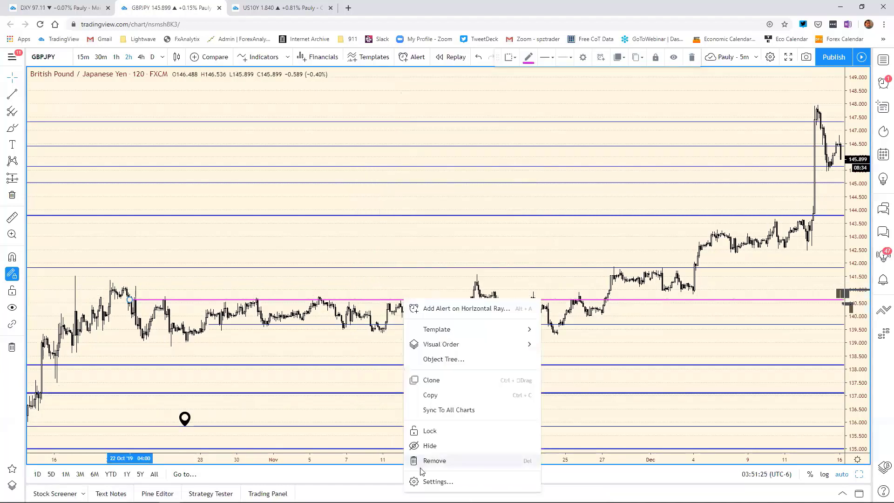
left_click(424, 481)
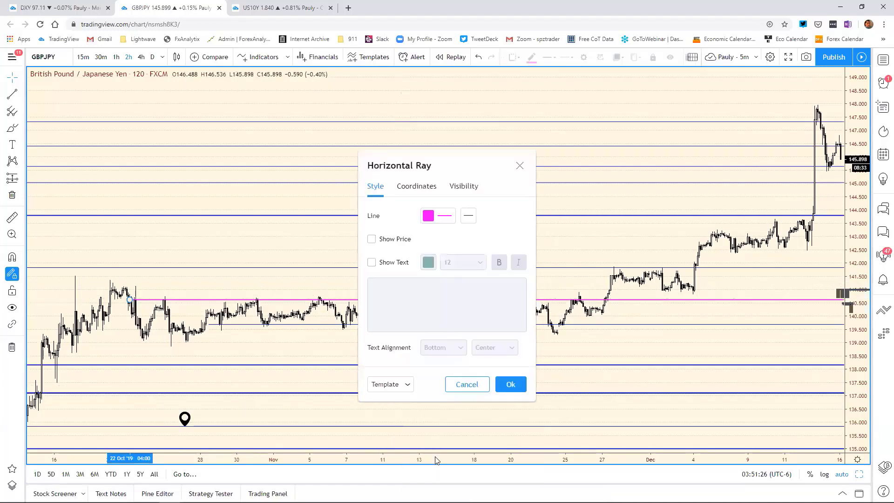
left_click(427, 219)
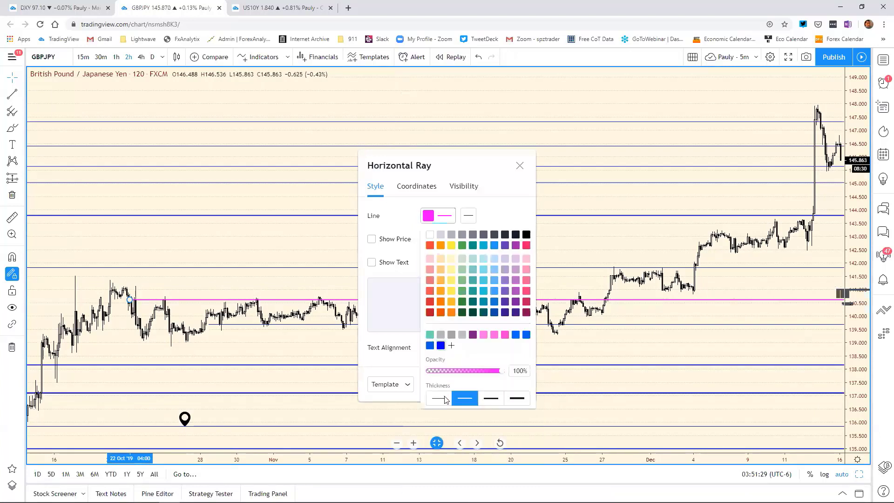
left_click(438, 399)
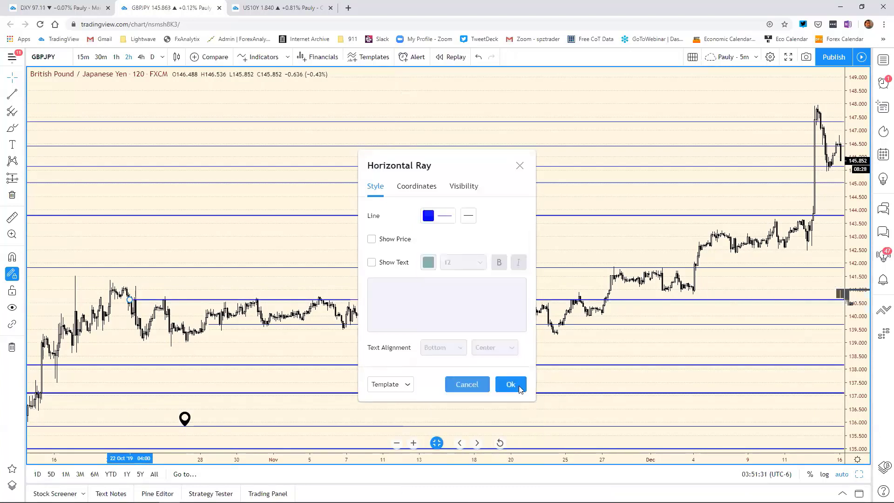
left_click(511, 385)
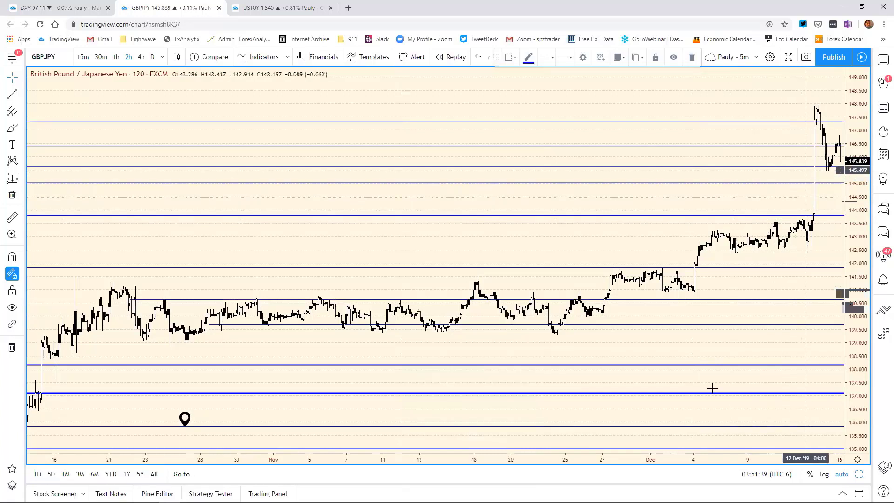
Step: Fit more bars on the GBPJPY 2-hour chart, reset its scaling and adjust the zoom
left_click_drag(701, 459, 619, 460)
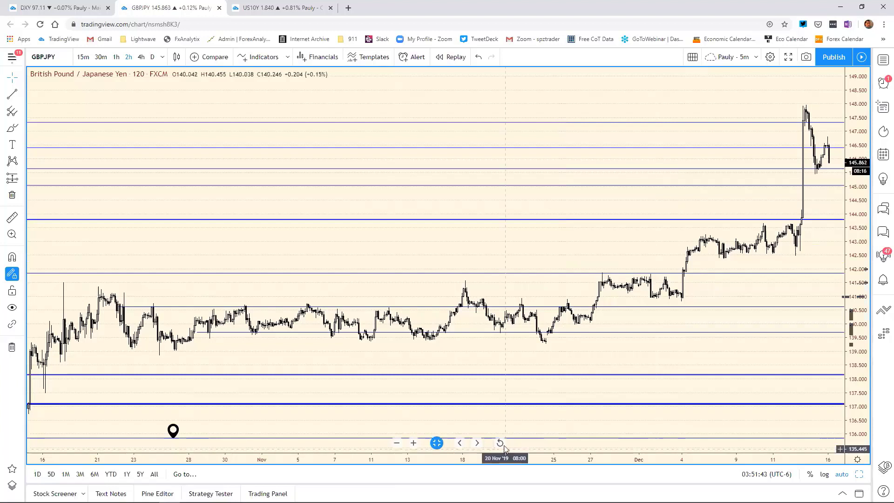
left_click(499, 443)
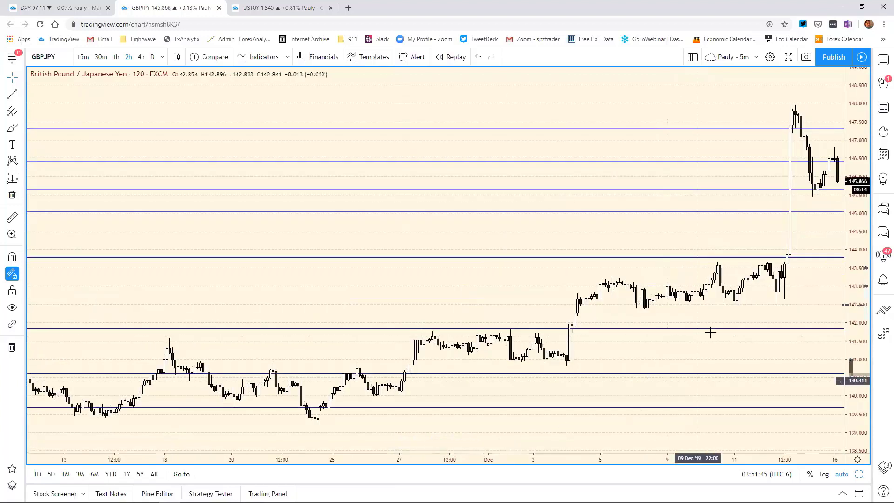
scroll(644, 467, "down", 6)
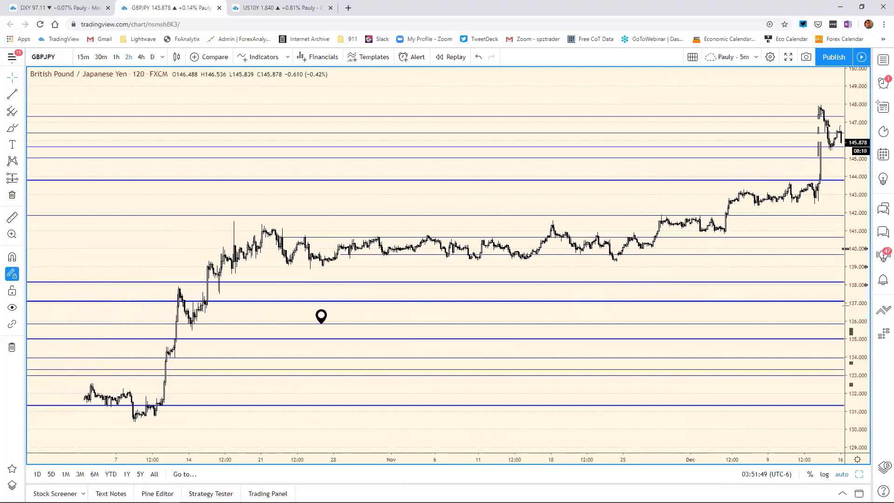
scroll(565, 443, "up", 6)
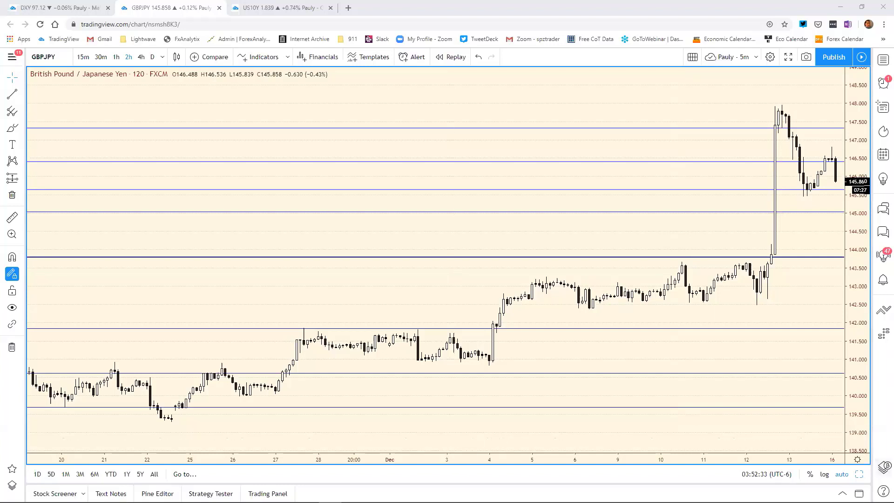
Step: Switch the top-left daily chart to GBPAUD and view it full-size to review its levels
key("alt+Return")
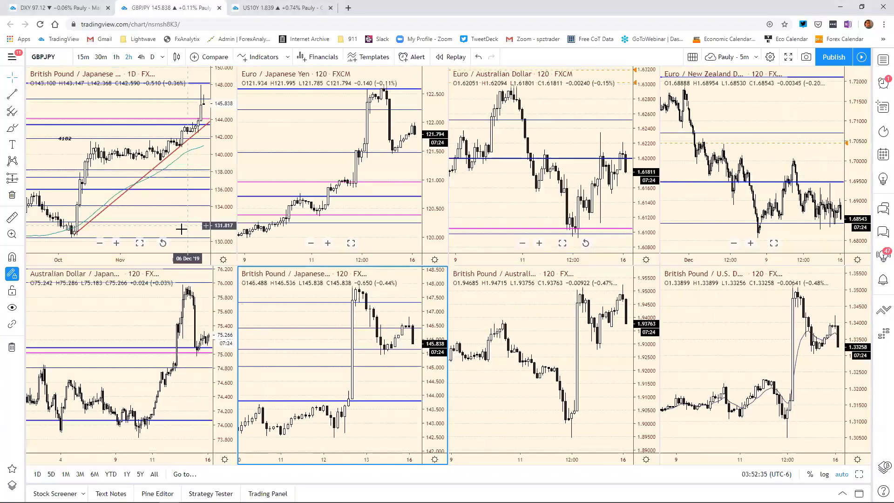
left_click(124, 101)
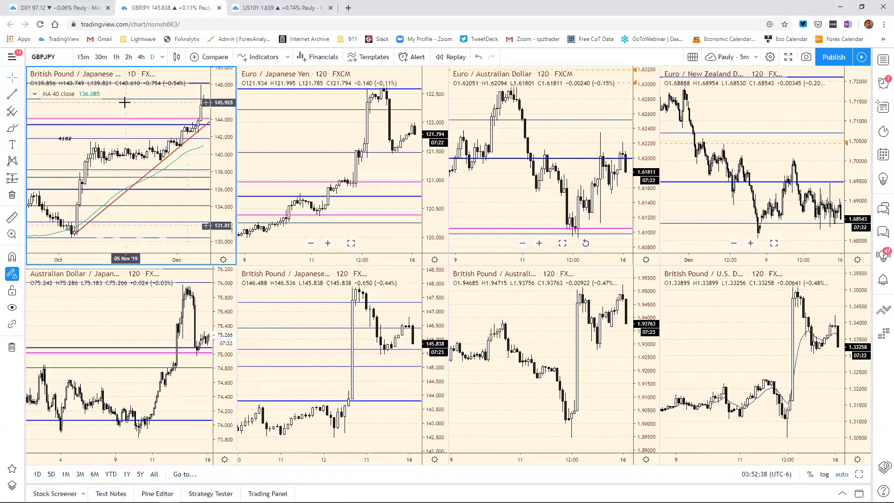
type("GBPAUD")
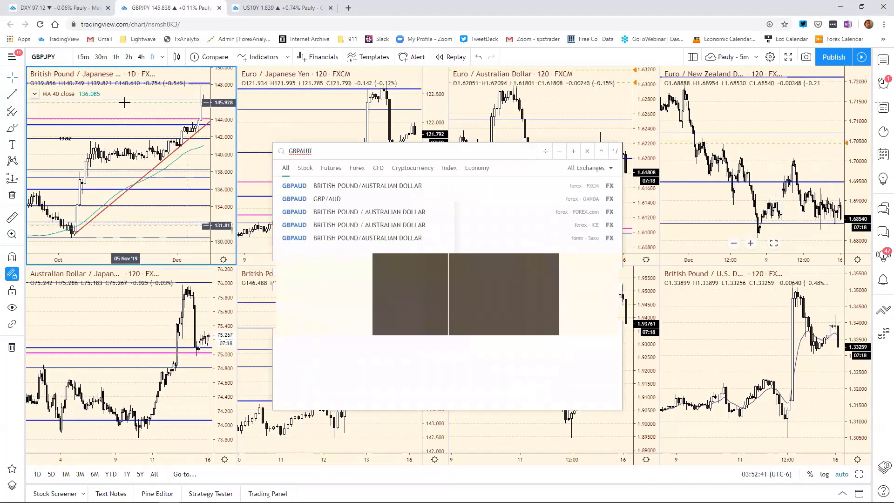
key("Return")
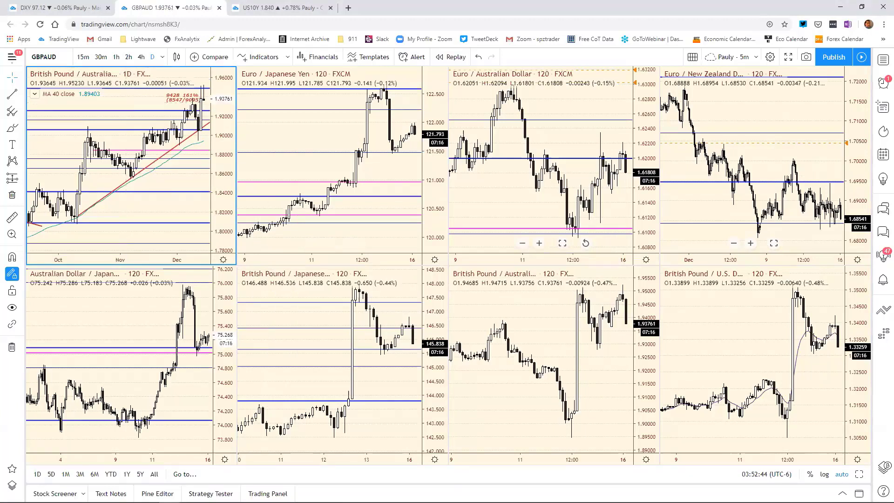
key("alt+Return")
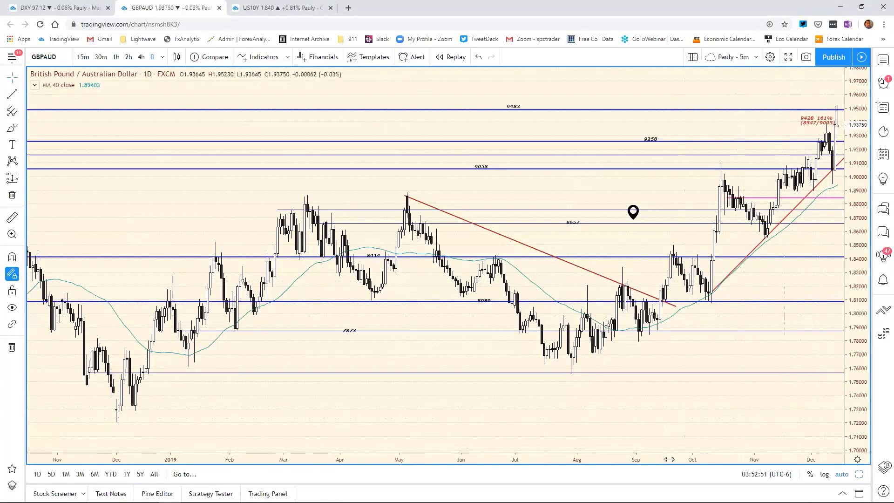
scroll(657, 460, "up", 2)
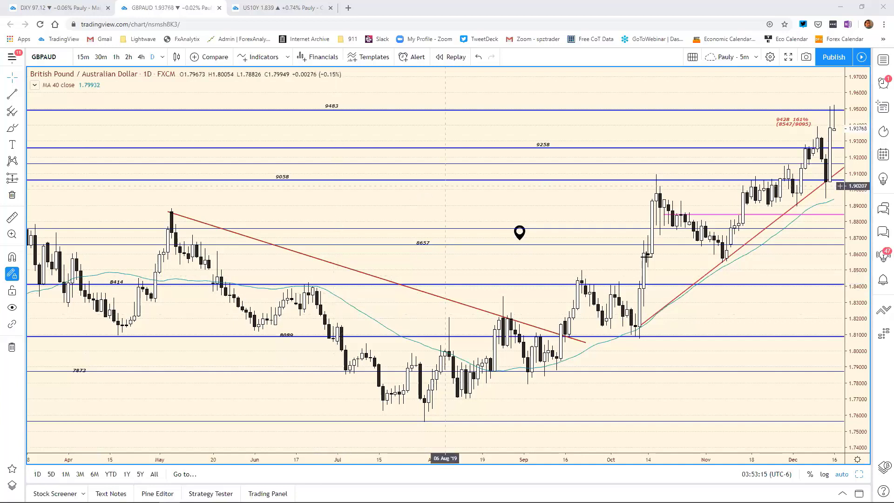
mouse_move(522, 239)
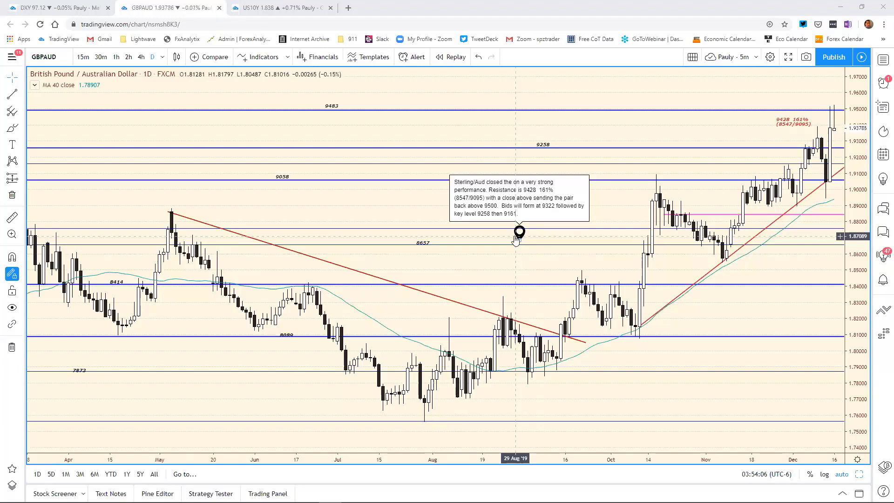
Step: Maximize the GBPAUD 2-hour chart, zoom out to review it, then restore the eight-chart grid
left_click(859, 476)
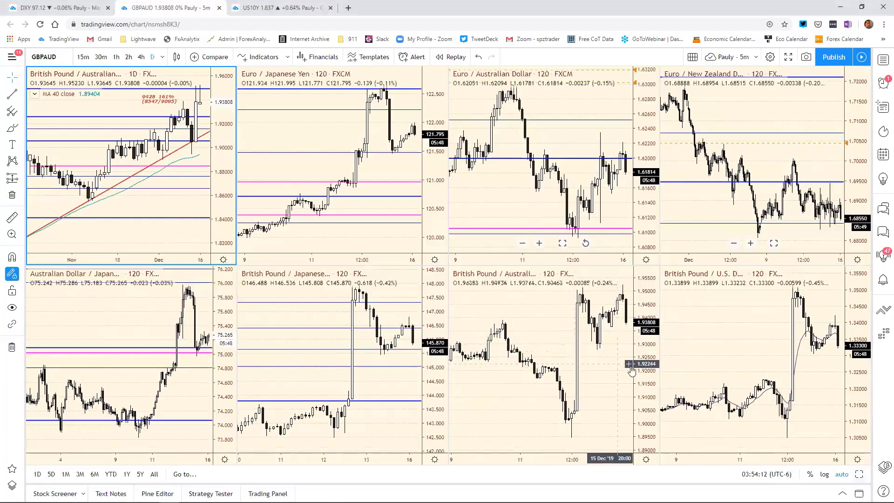
left_click(603, 371)
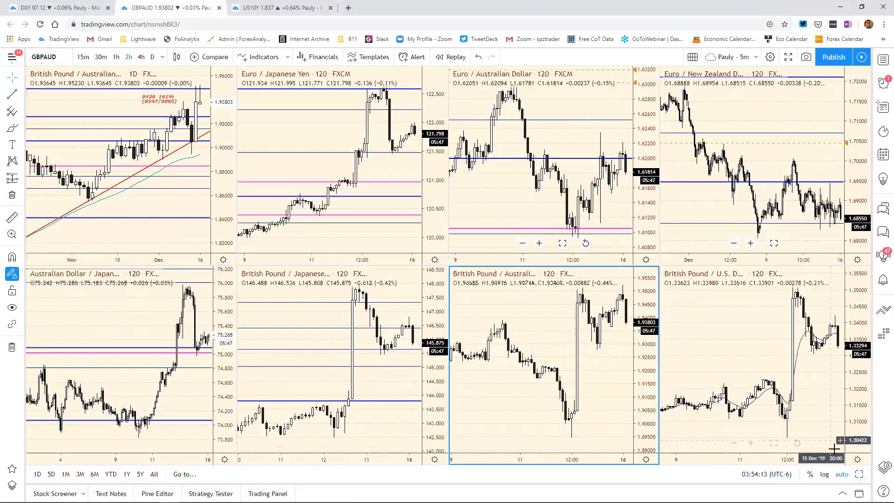
left_click(859, 474)
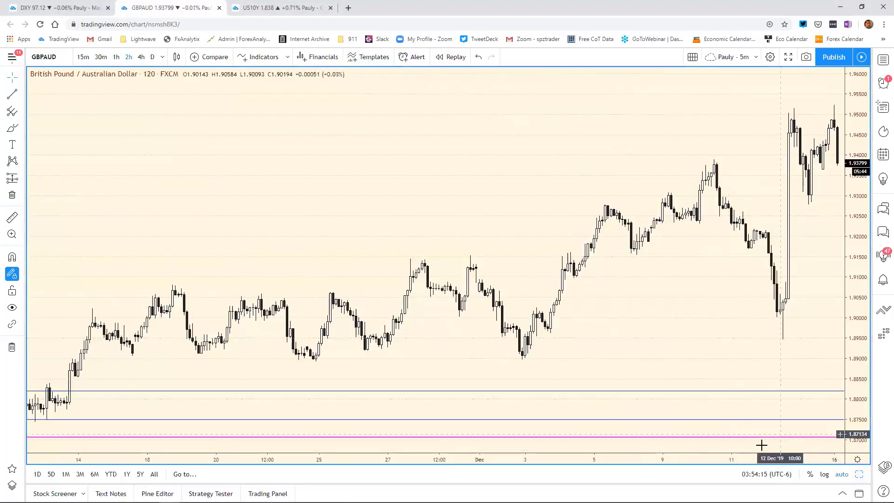
scroll(712, 464, "up", 3)
scroll(699, 468, "up", 1)
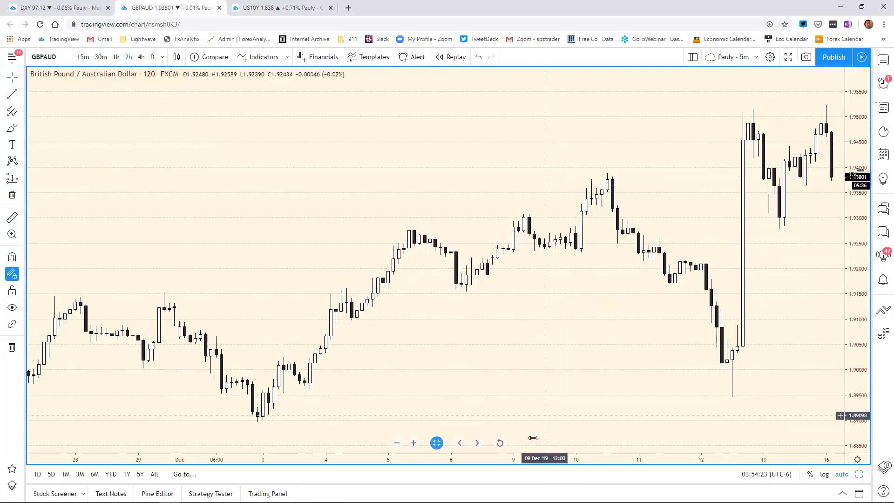
left_click(436, 443)
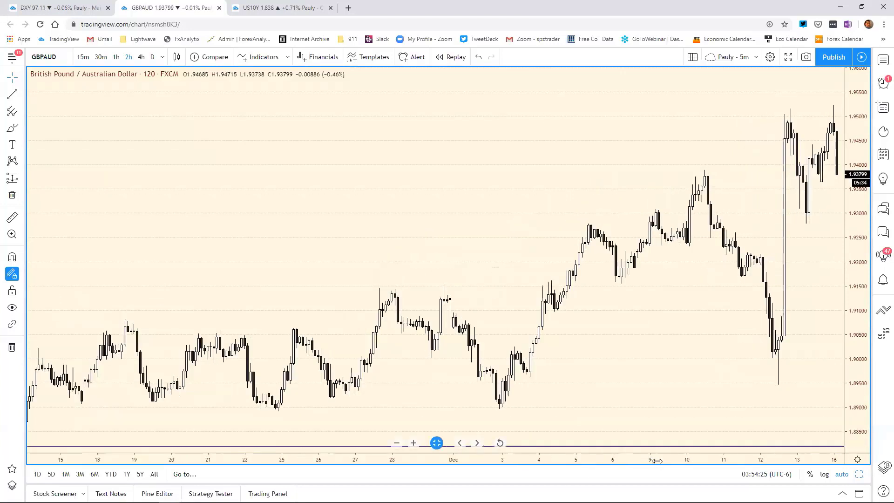
scroll(652, 461, "down", 5)
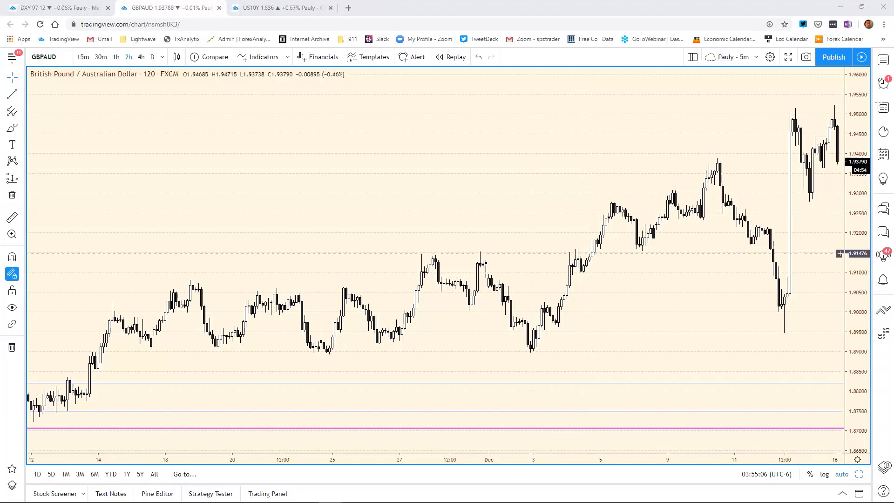
left_click(859, 476)
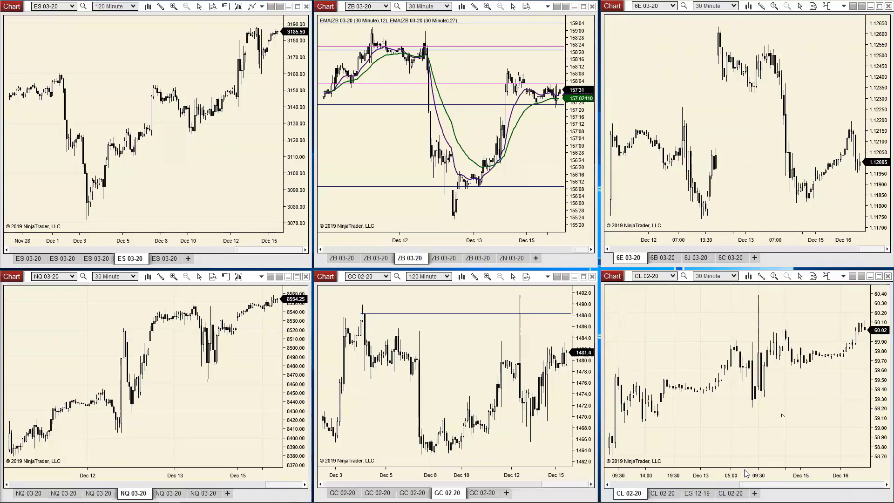
Step: Compress the CL 02-20 chart's time axis to show history back to Dec 12
left_click_drag(763, 474, 771, 474)
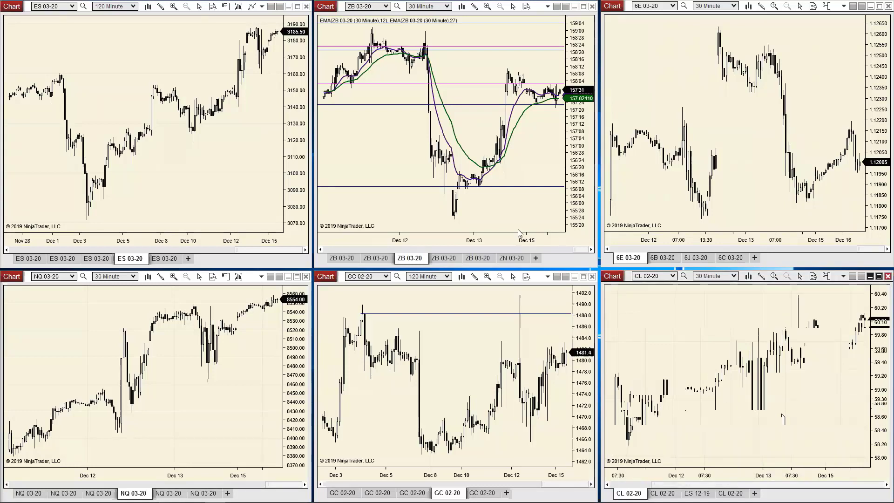